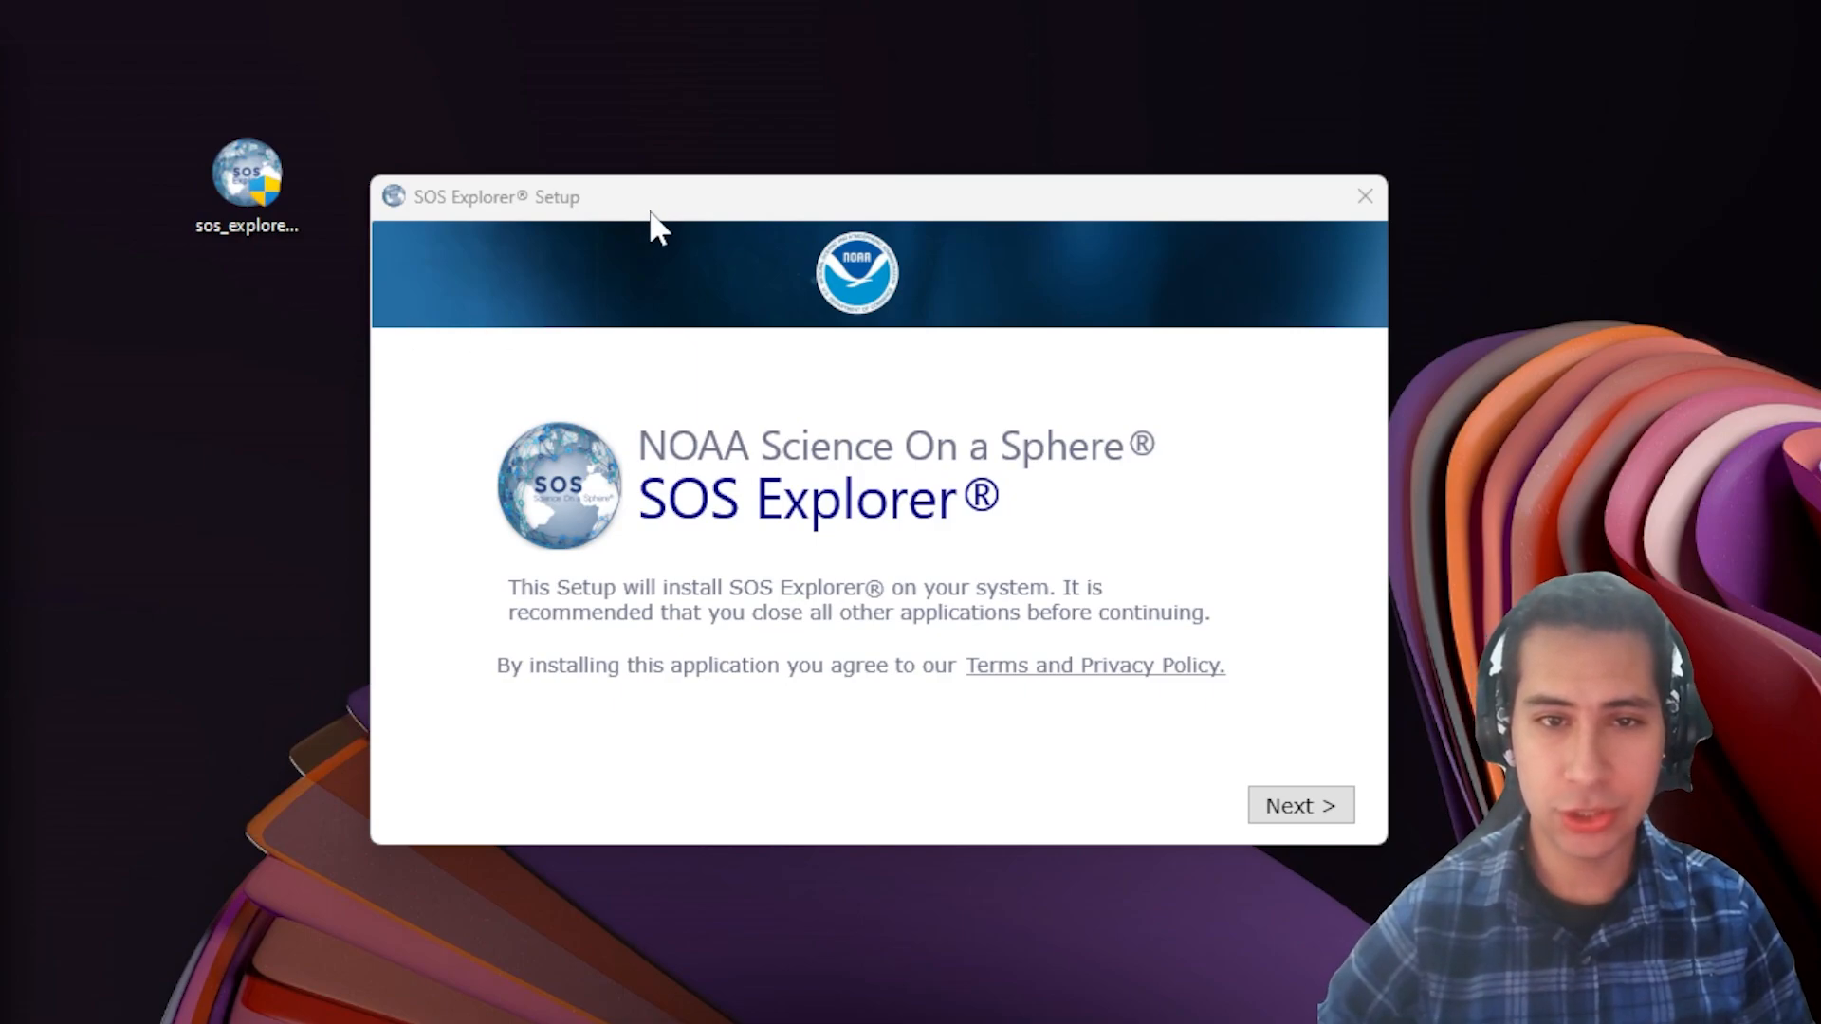
Step: Begin the SOS Explorer setup, review the license agreement to its end and continue past it
drag(664, 180, 650, 189)
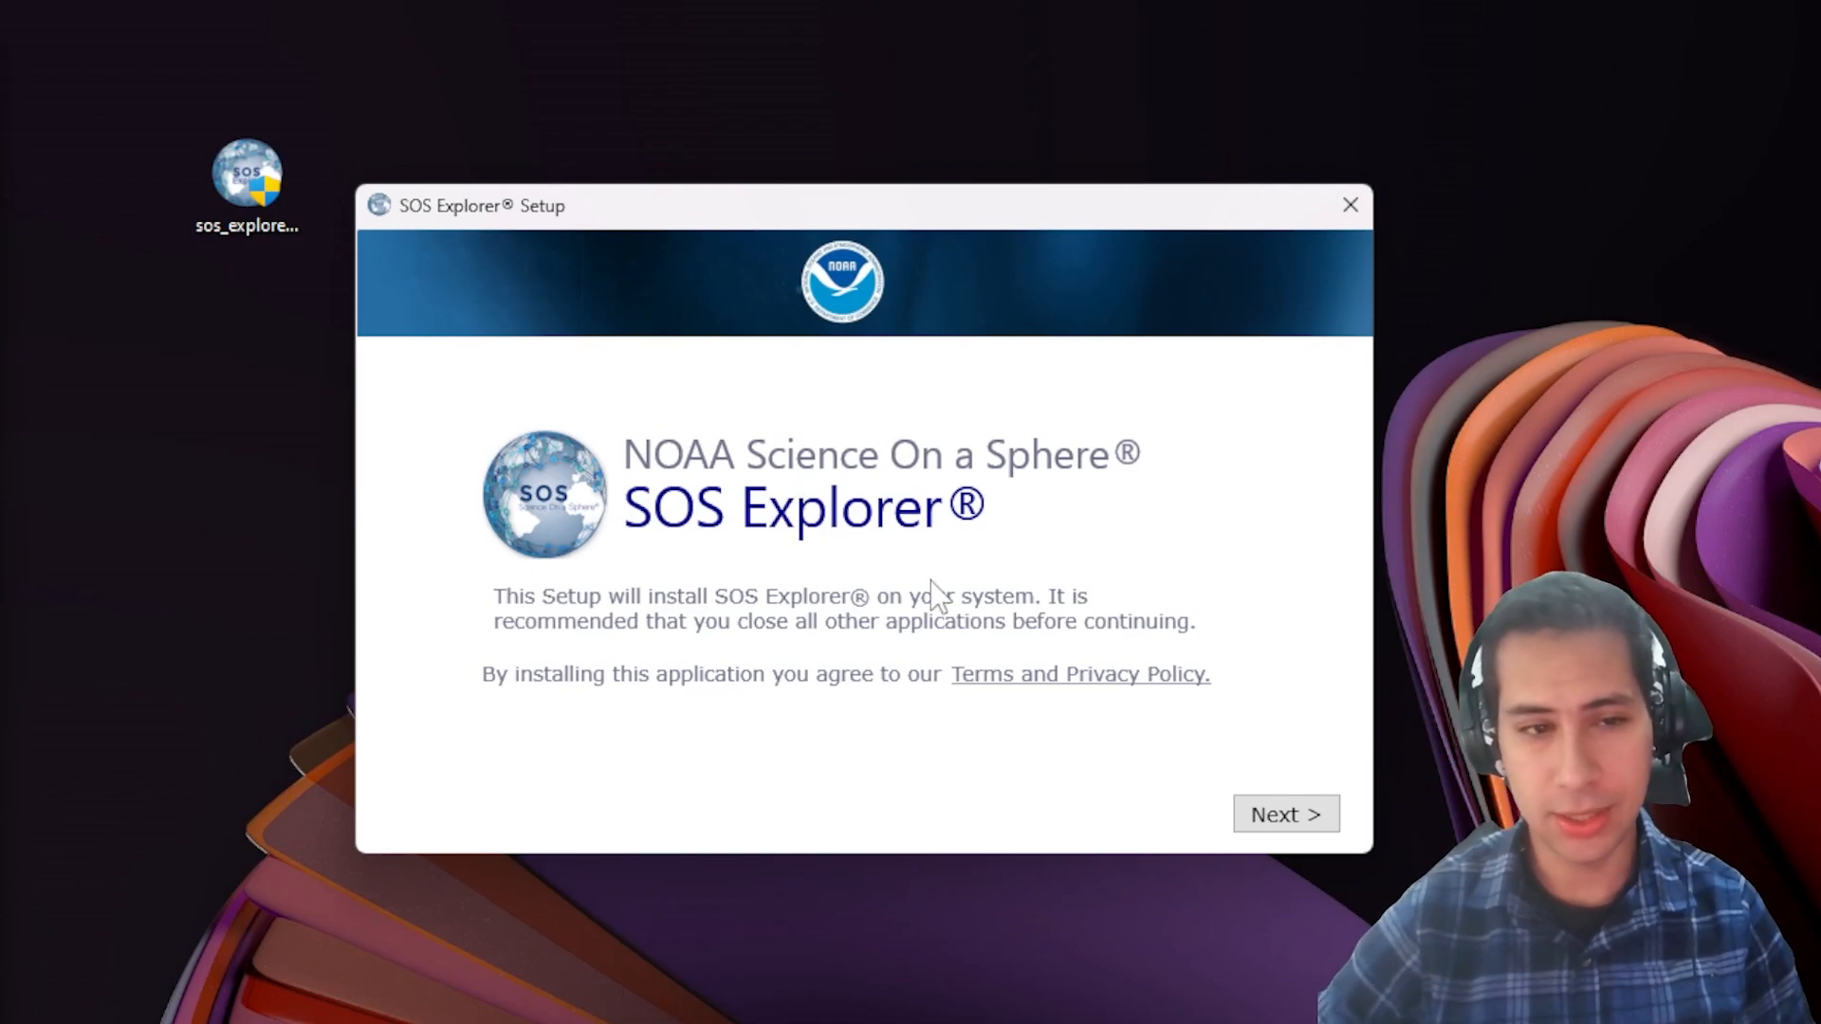
click(1289, 818)
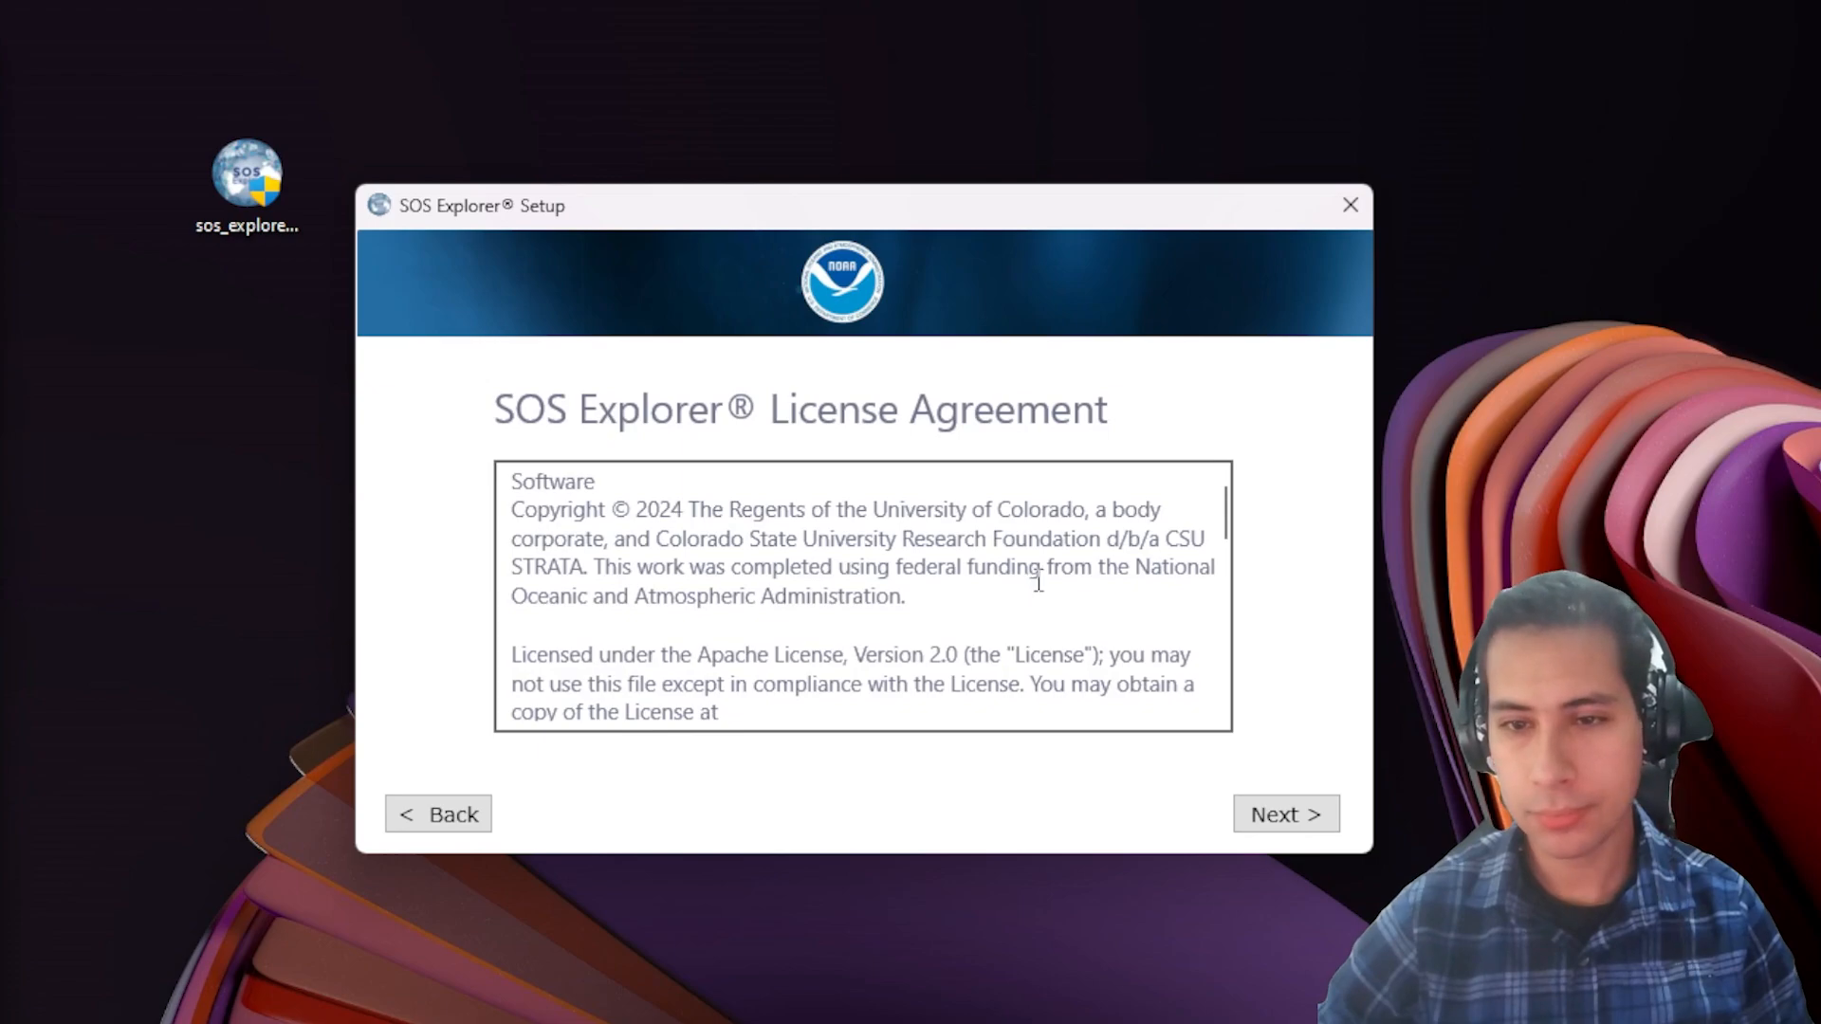
scroll(1039, 583, down, 15)
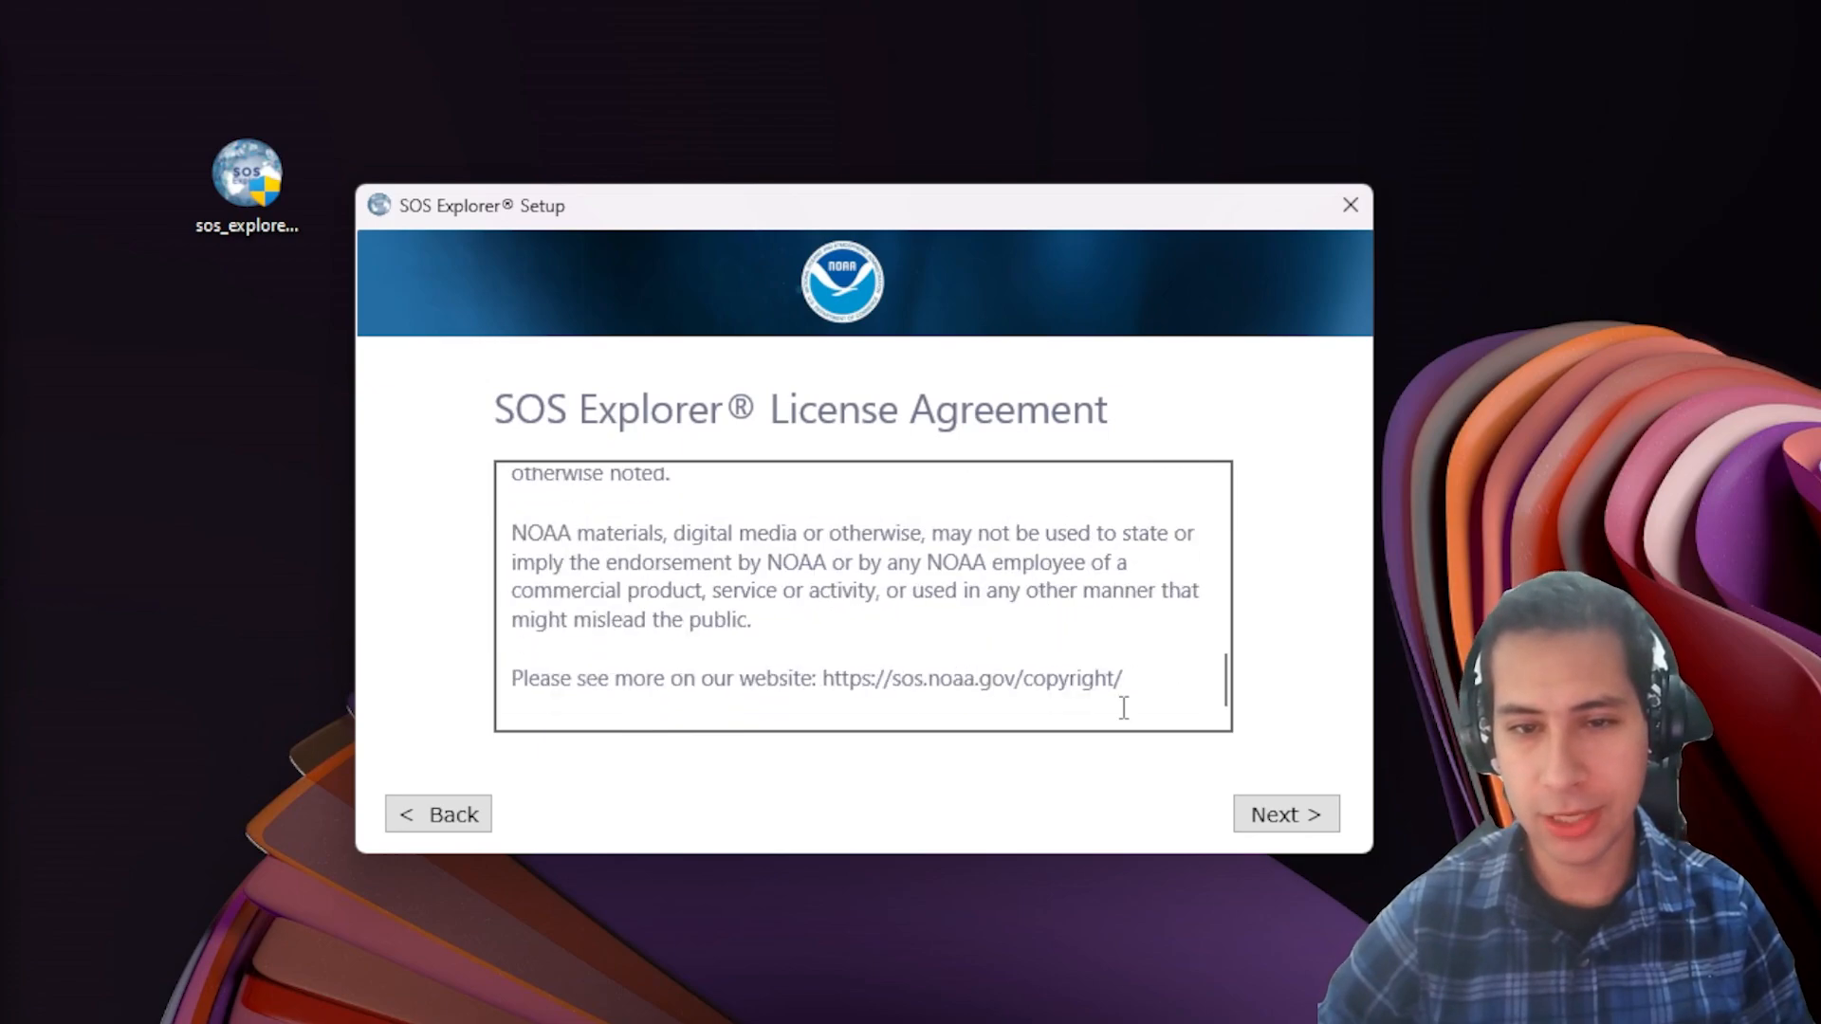
click(1268, 812)
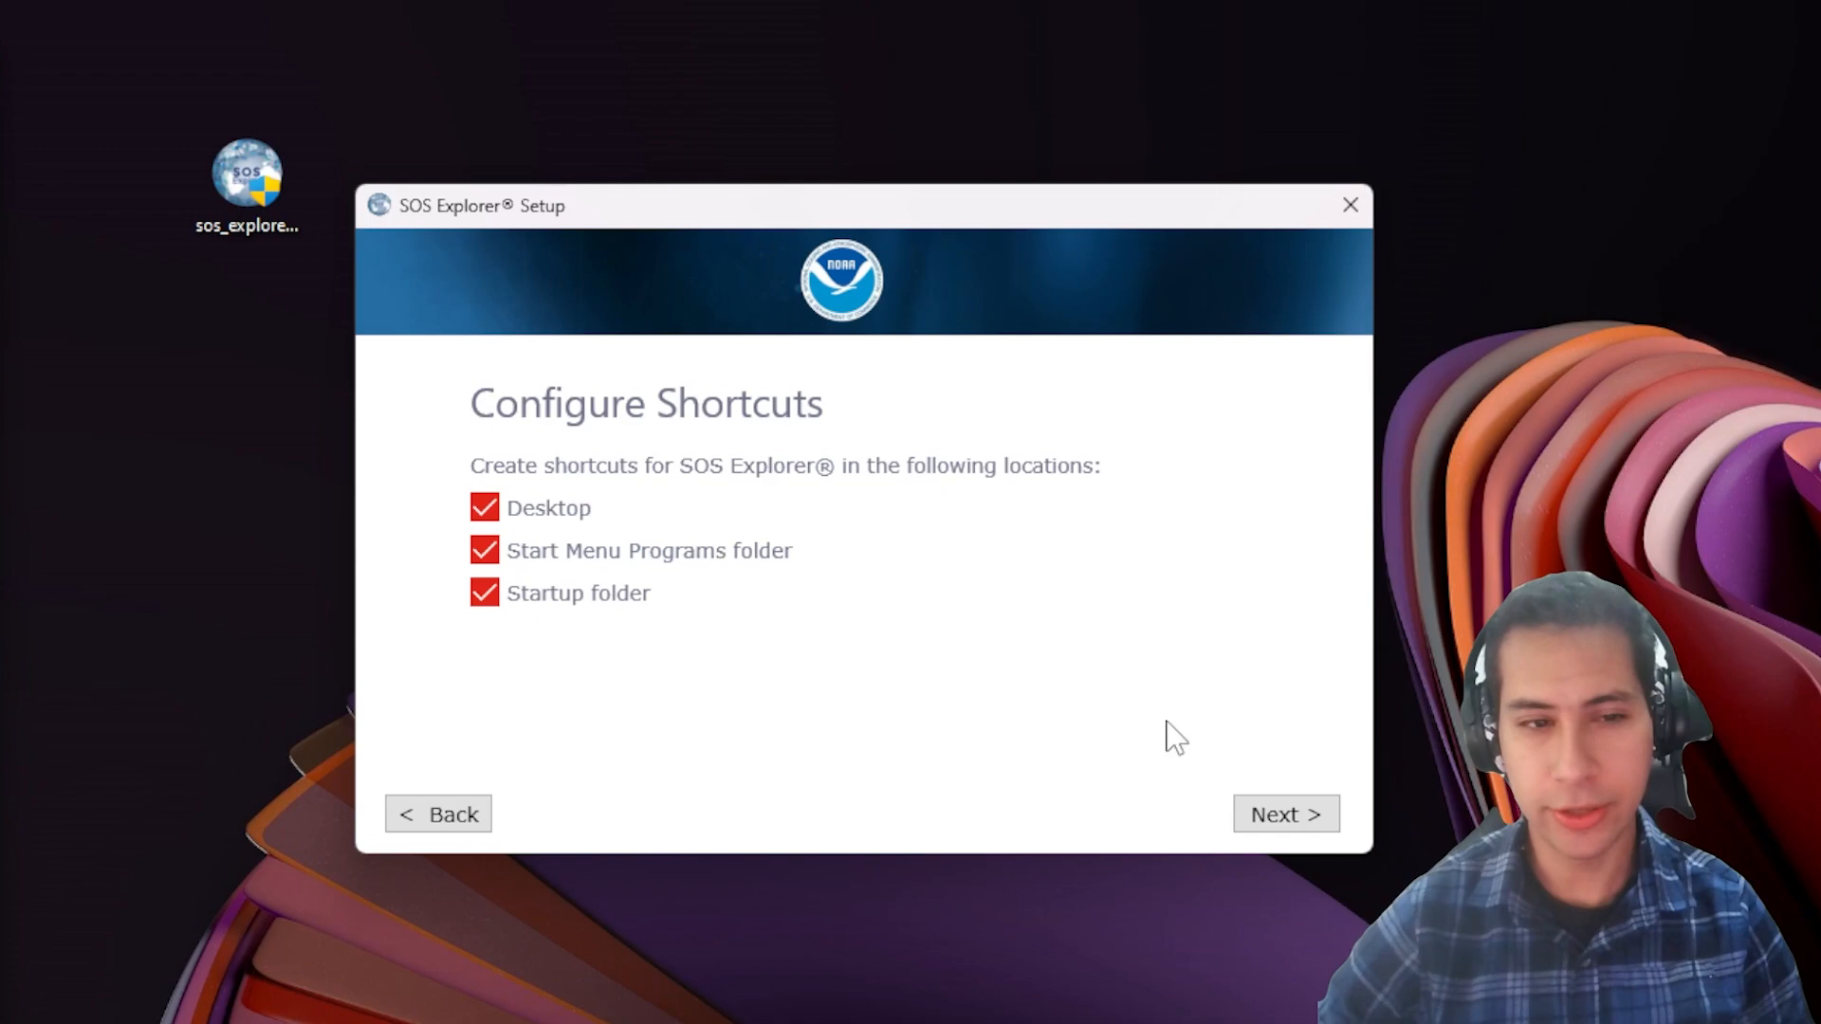
Step: Accept the Desktop, Start Menu and Startup shortcuts, the default install folder and the scheduled realtime dataset updates
click(1247, 817)
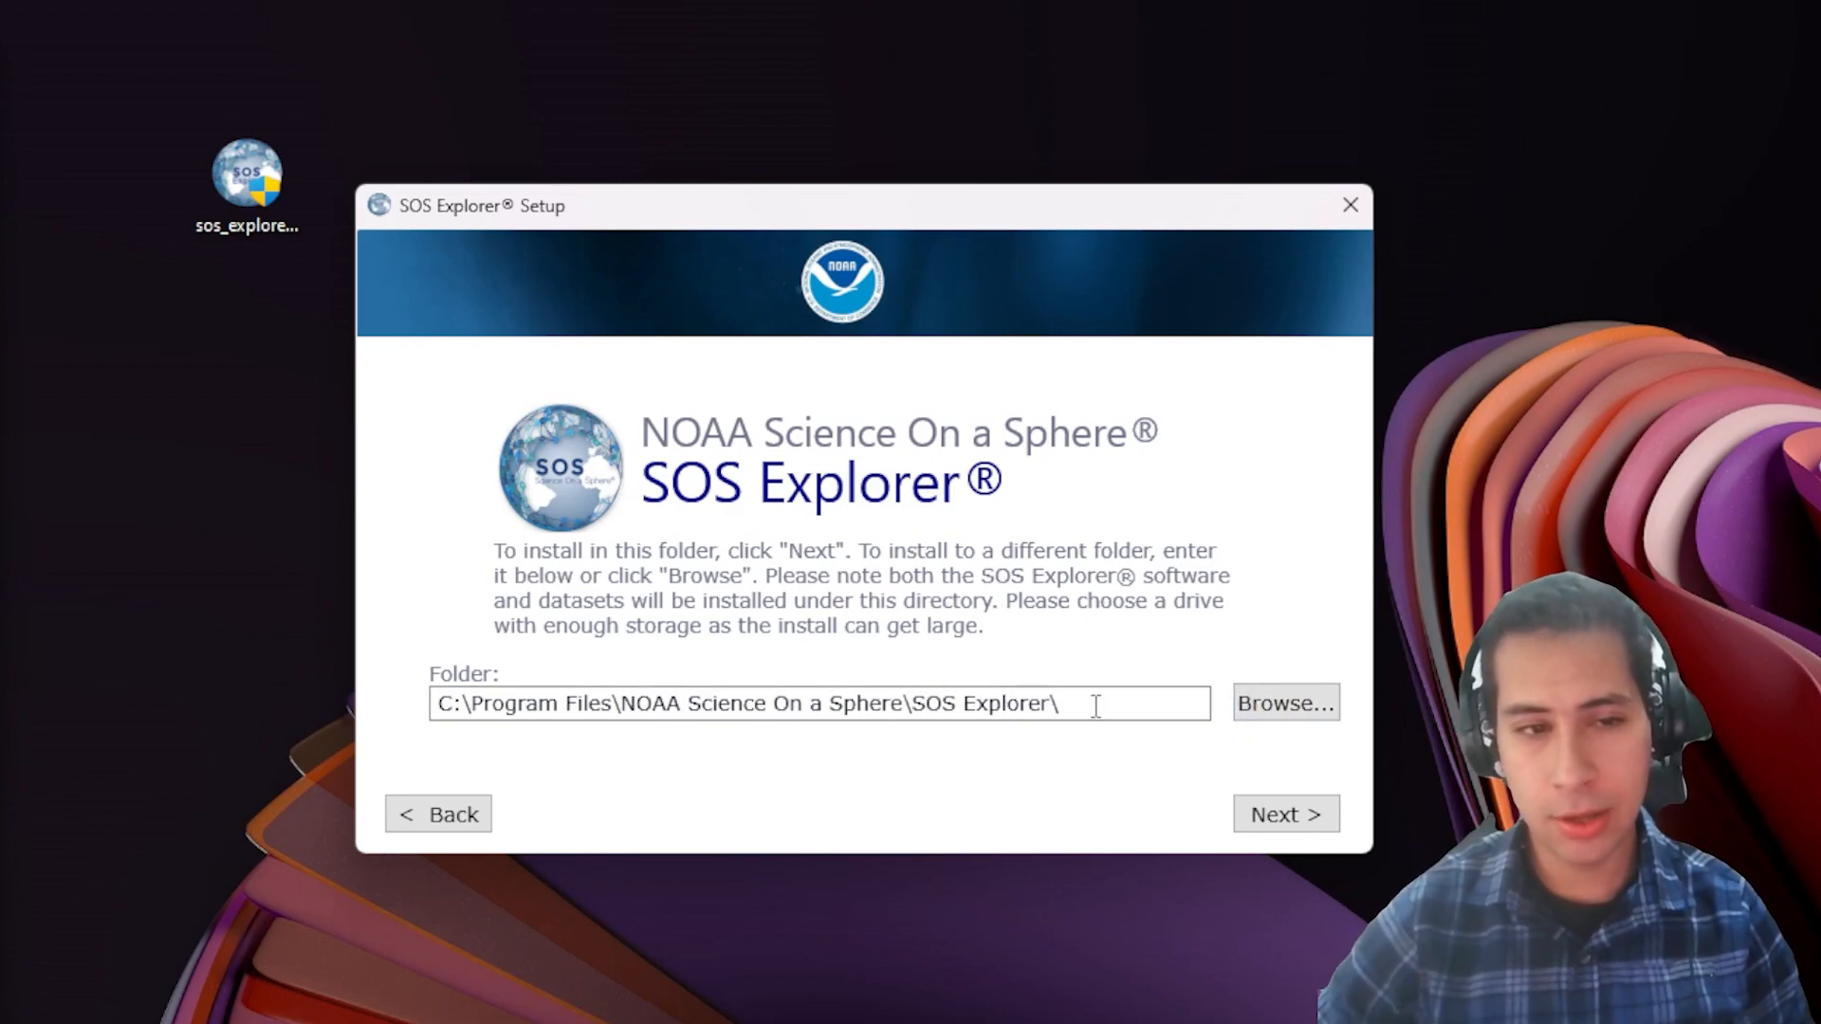
click(1282, 822)
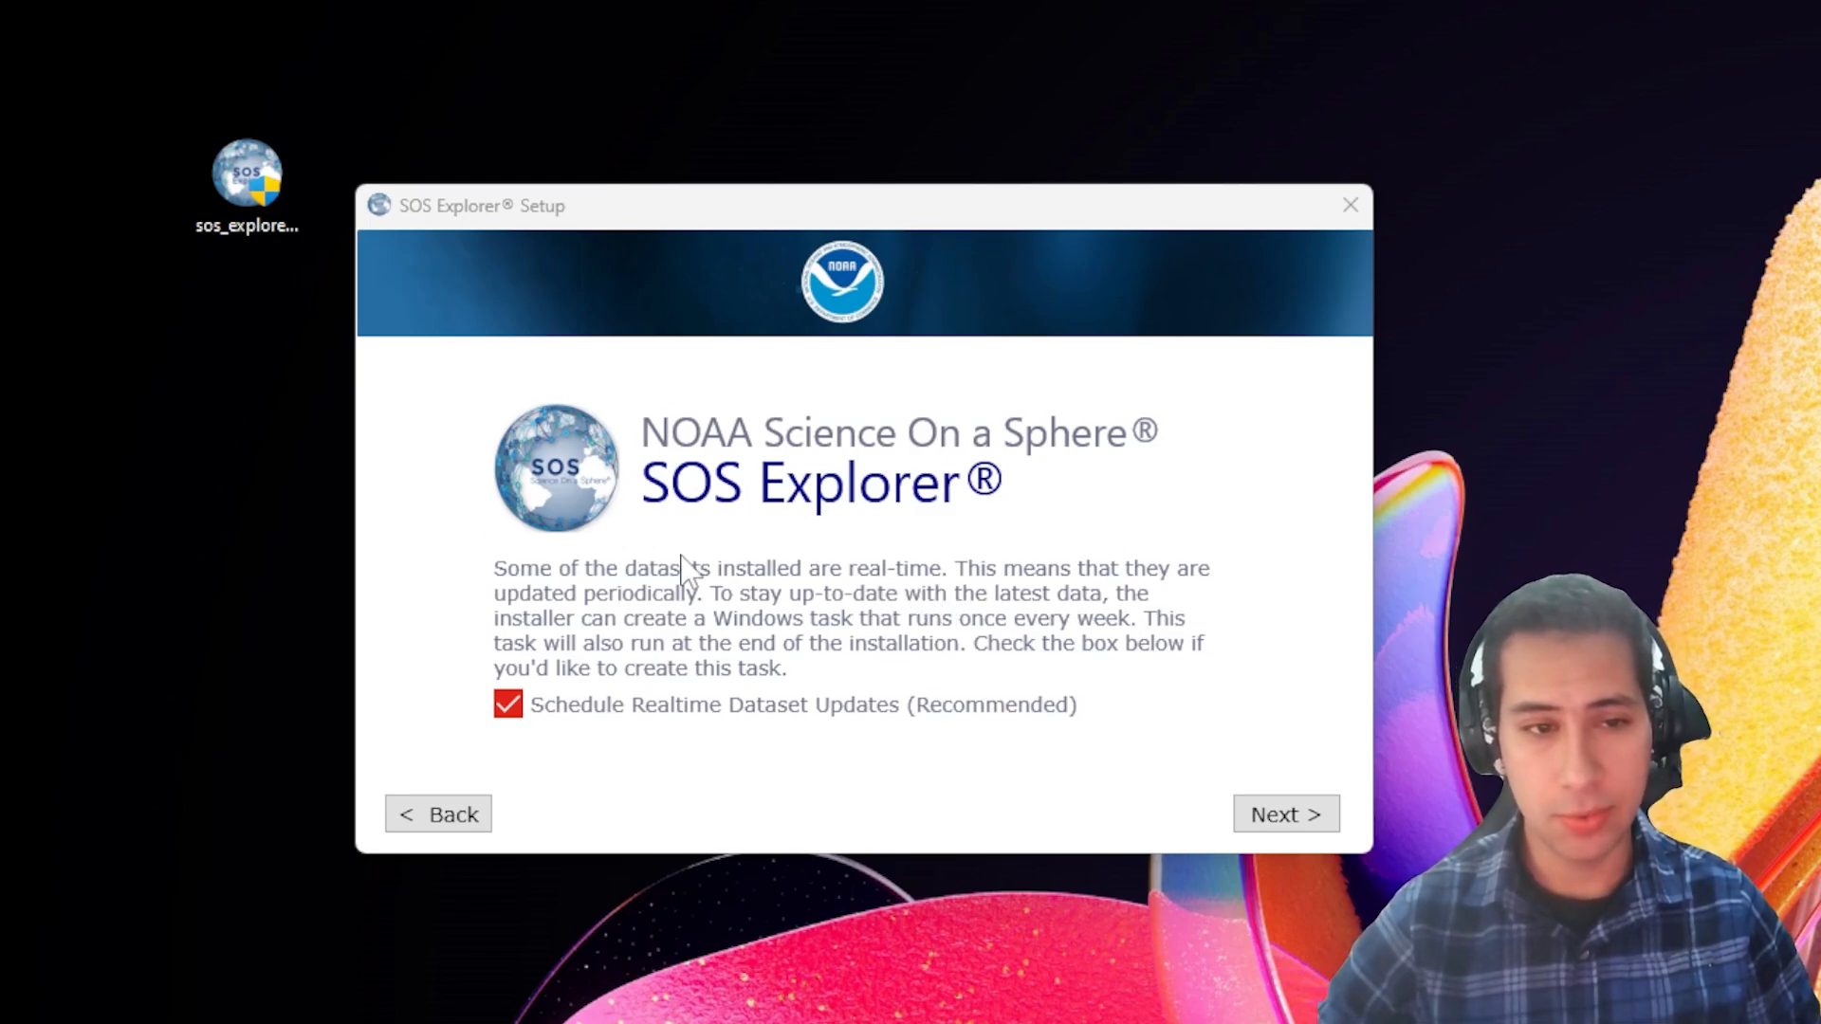
click(1273, 815)
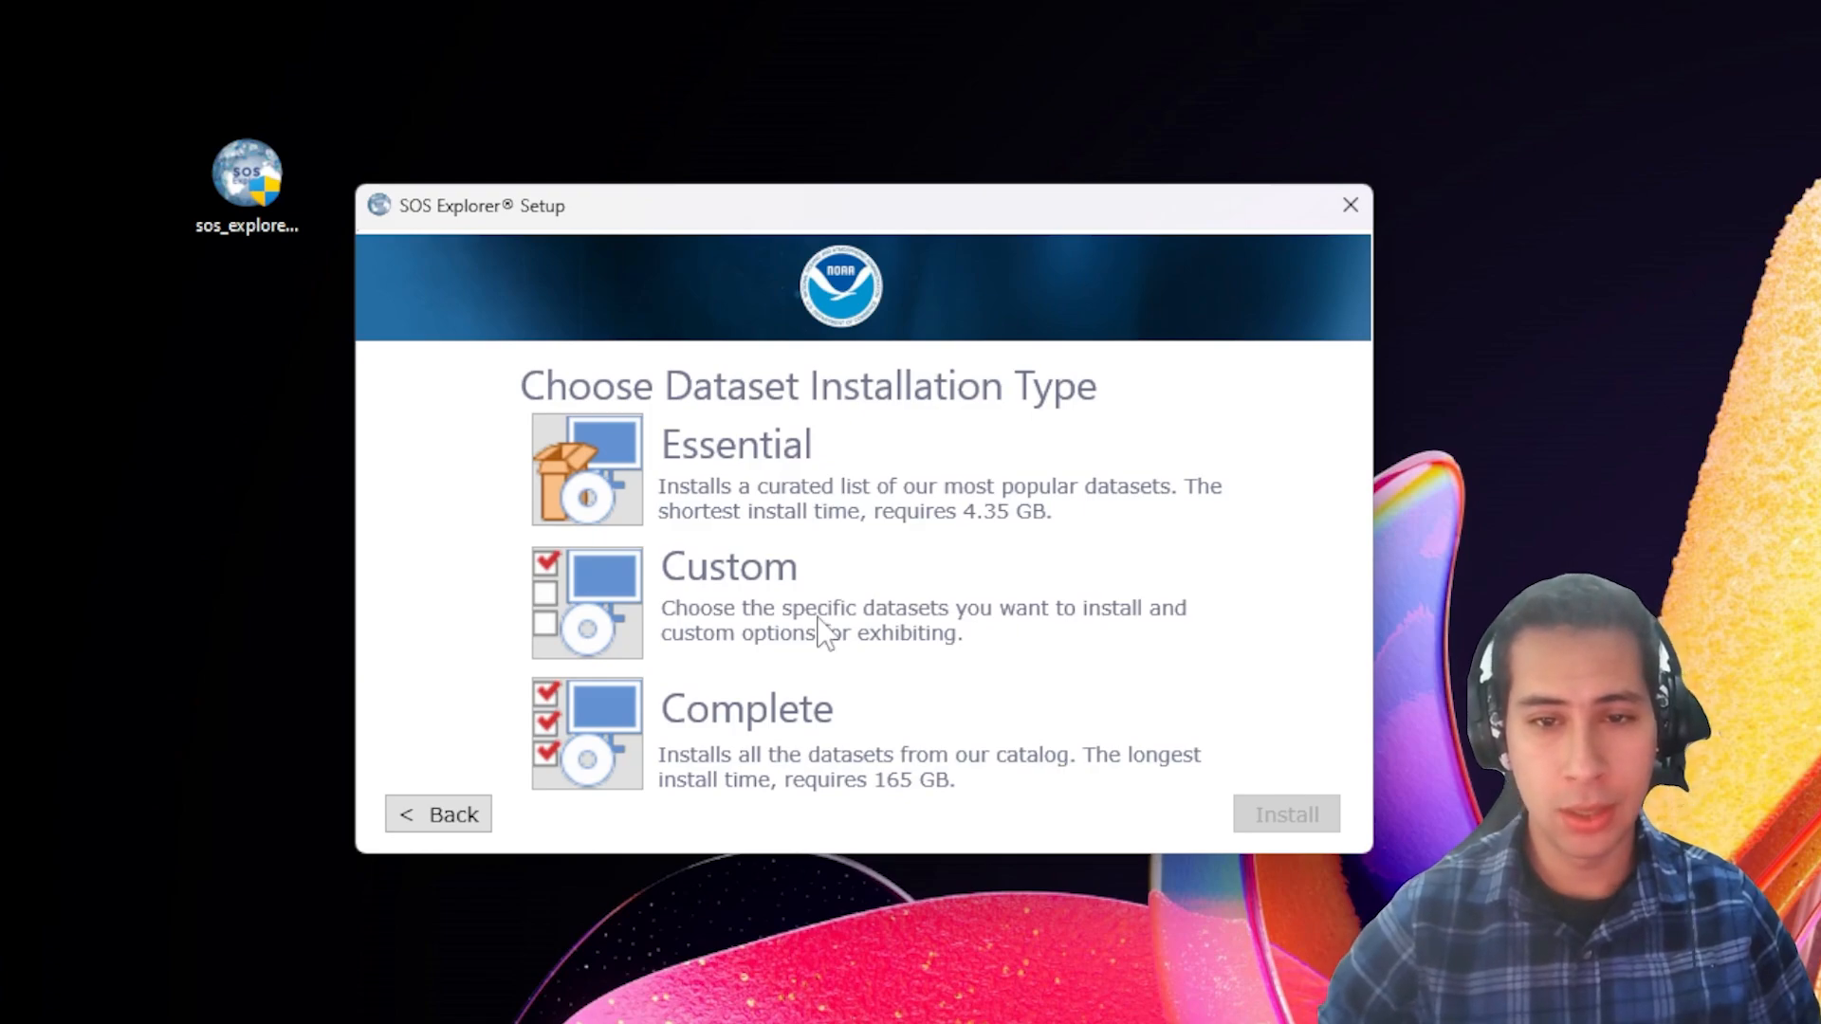
Step: Choose the Custom dataset installation and add Atmospheric General Circulation and Carbon Tracker: Fixed Scale CO2 from the Atmosphere category
click(624, 622)
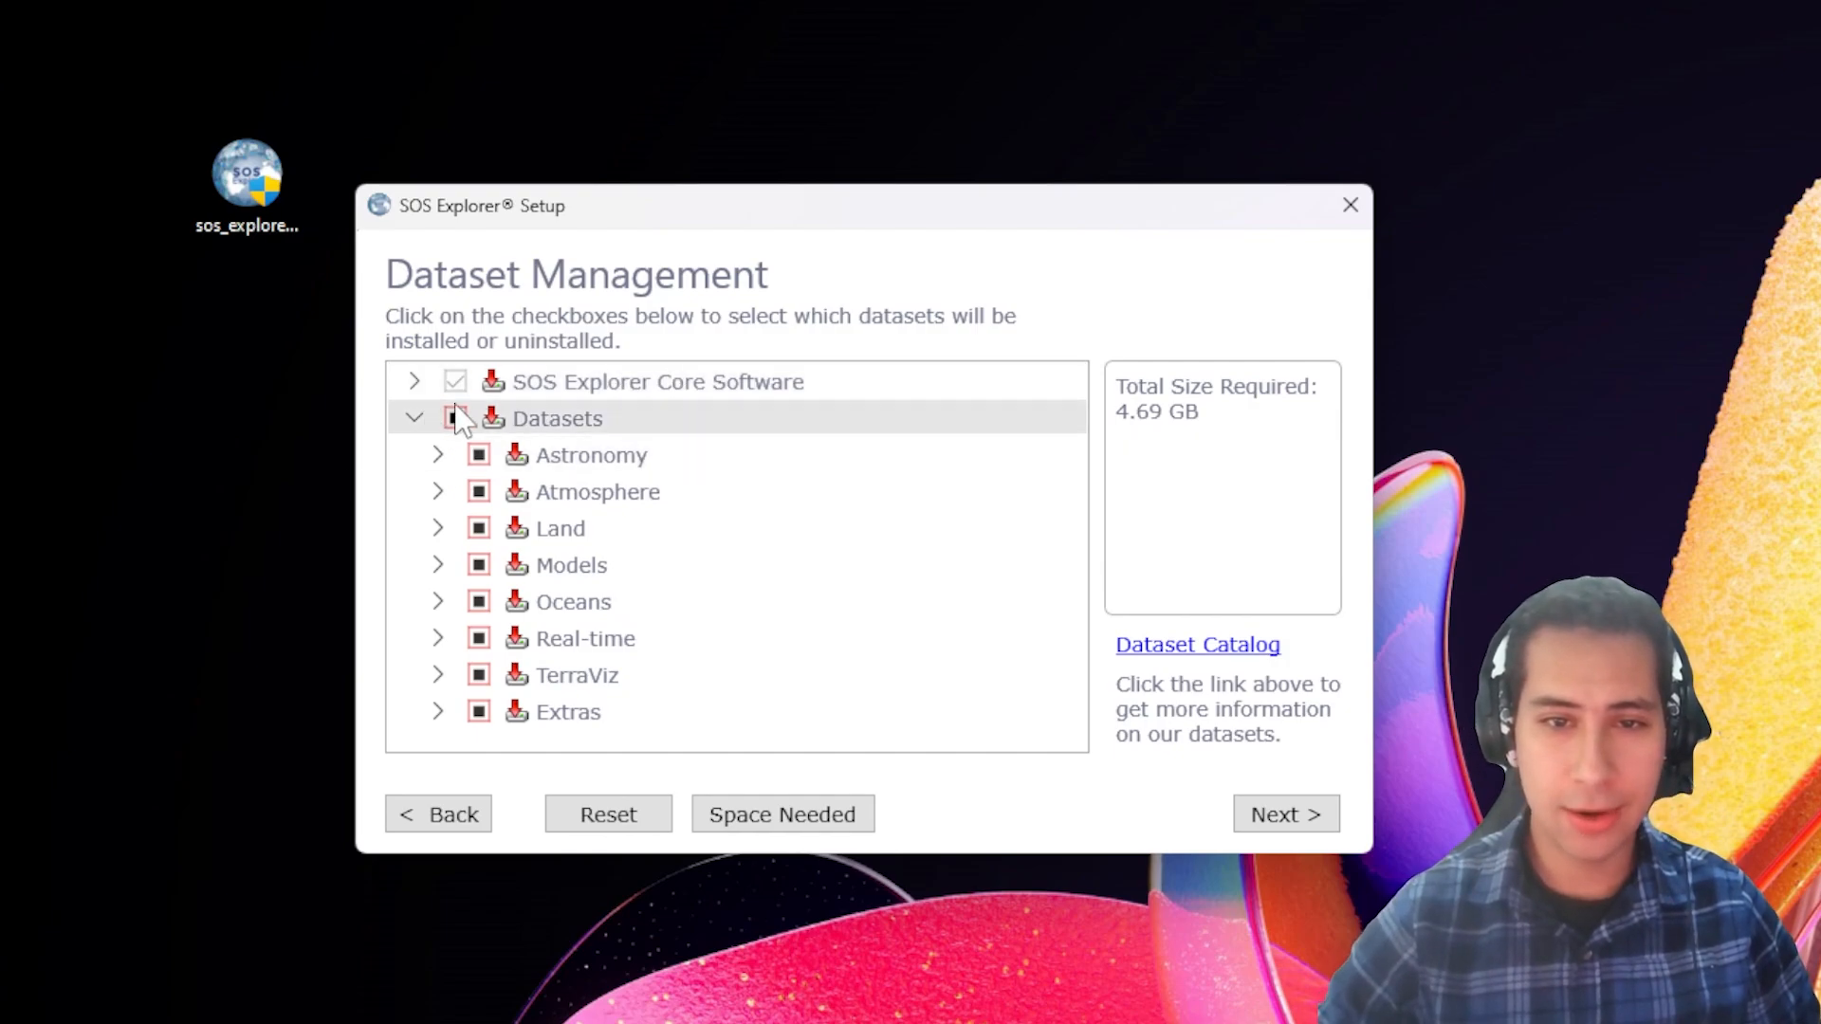
click(439, 492)
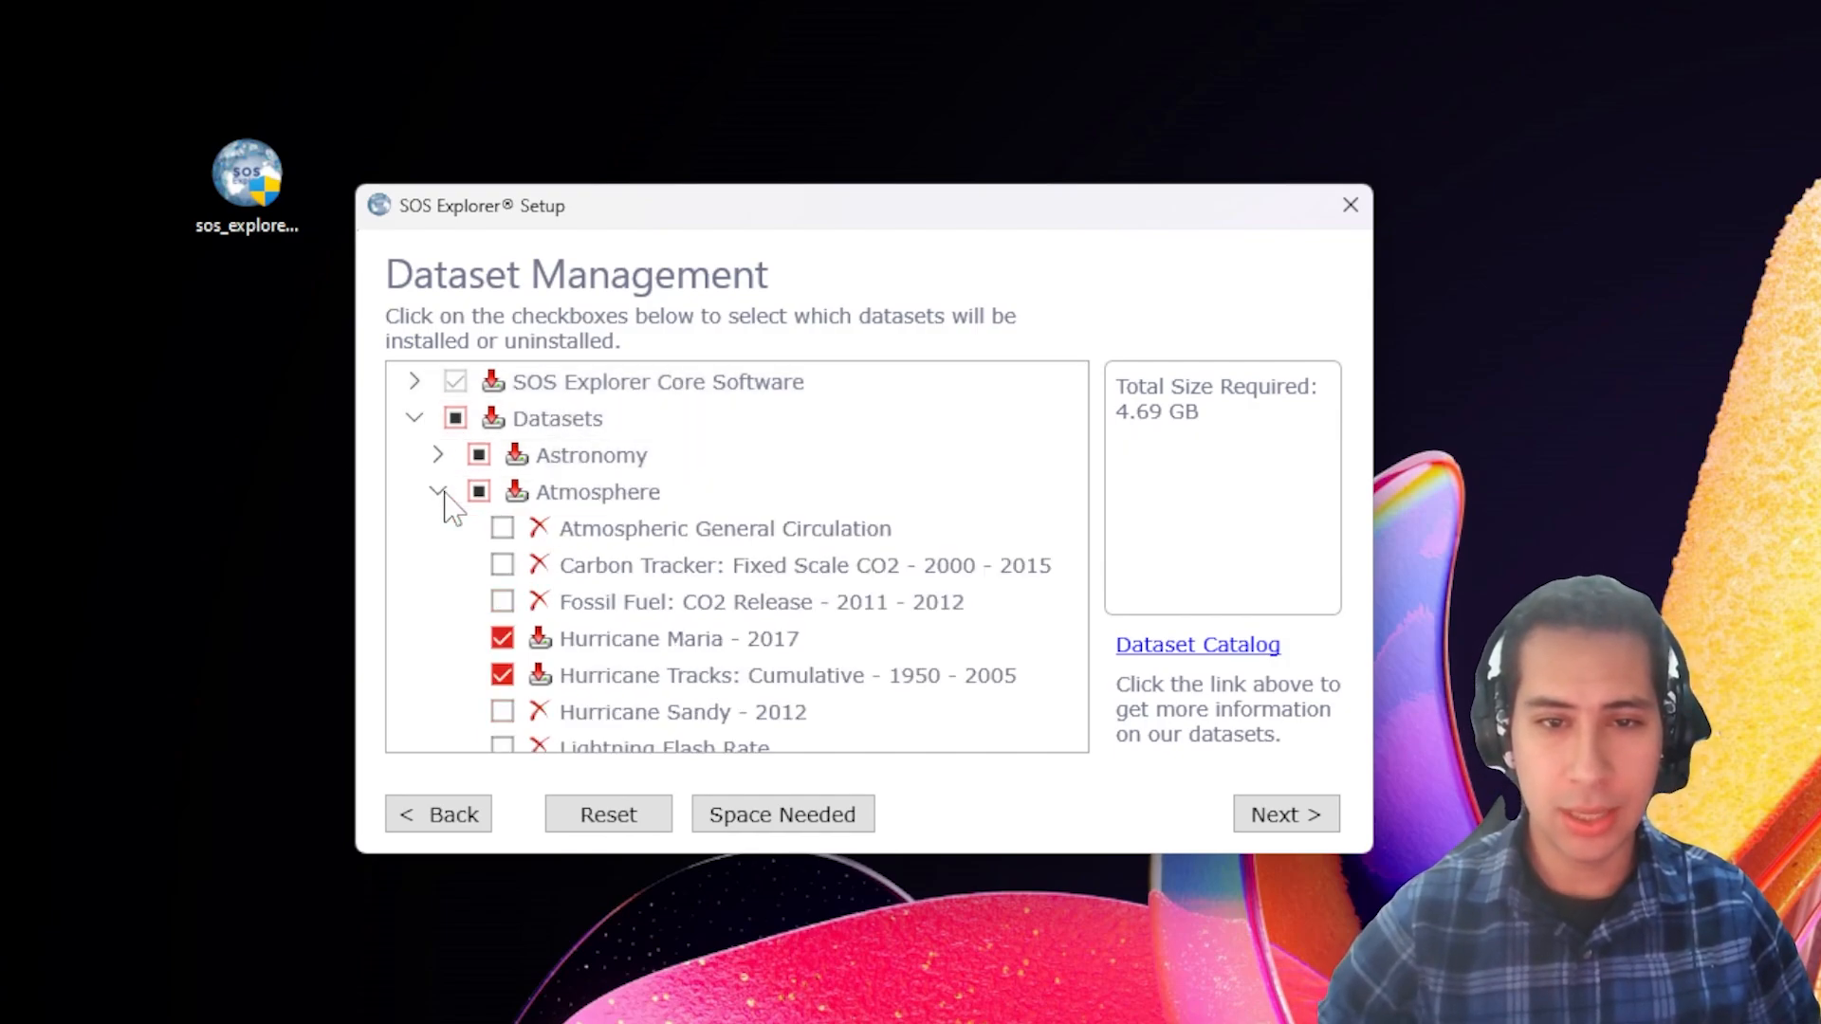
scroll(474, 512, down, 3)
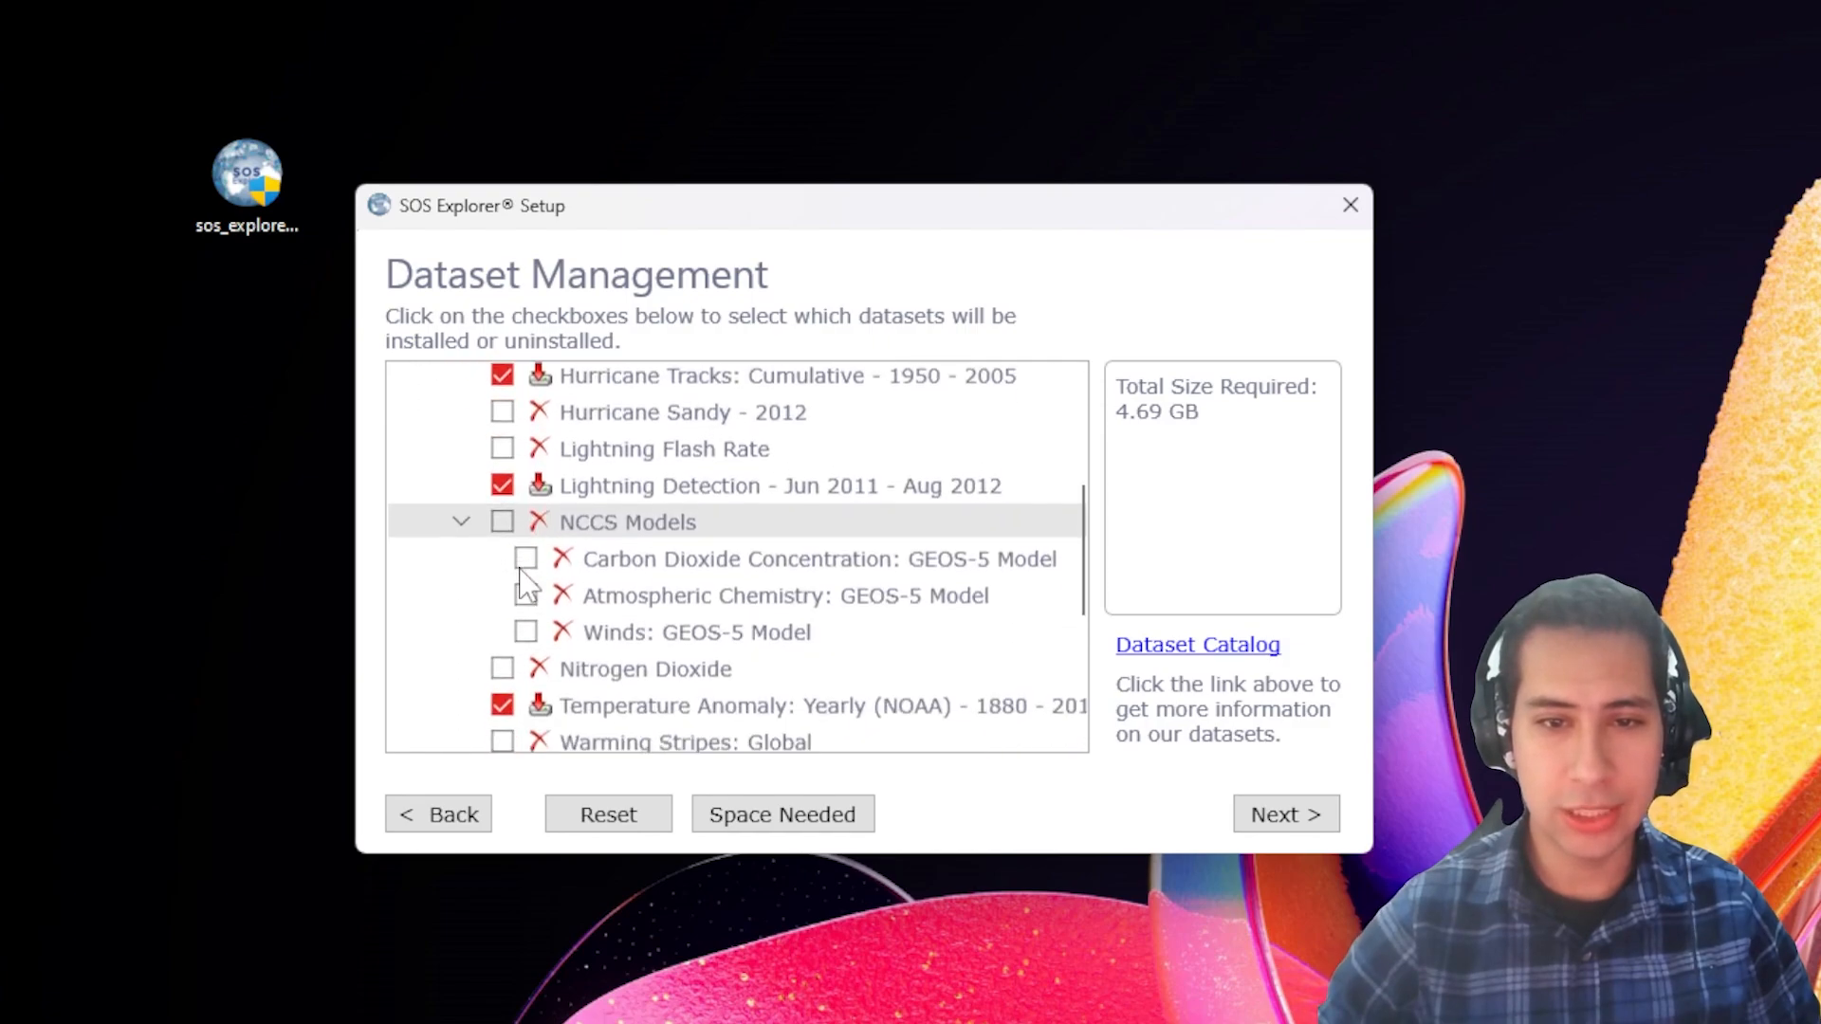
scroll(525, 584, down, 2)
scroll(502, 607, up, 6)
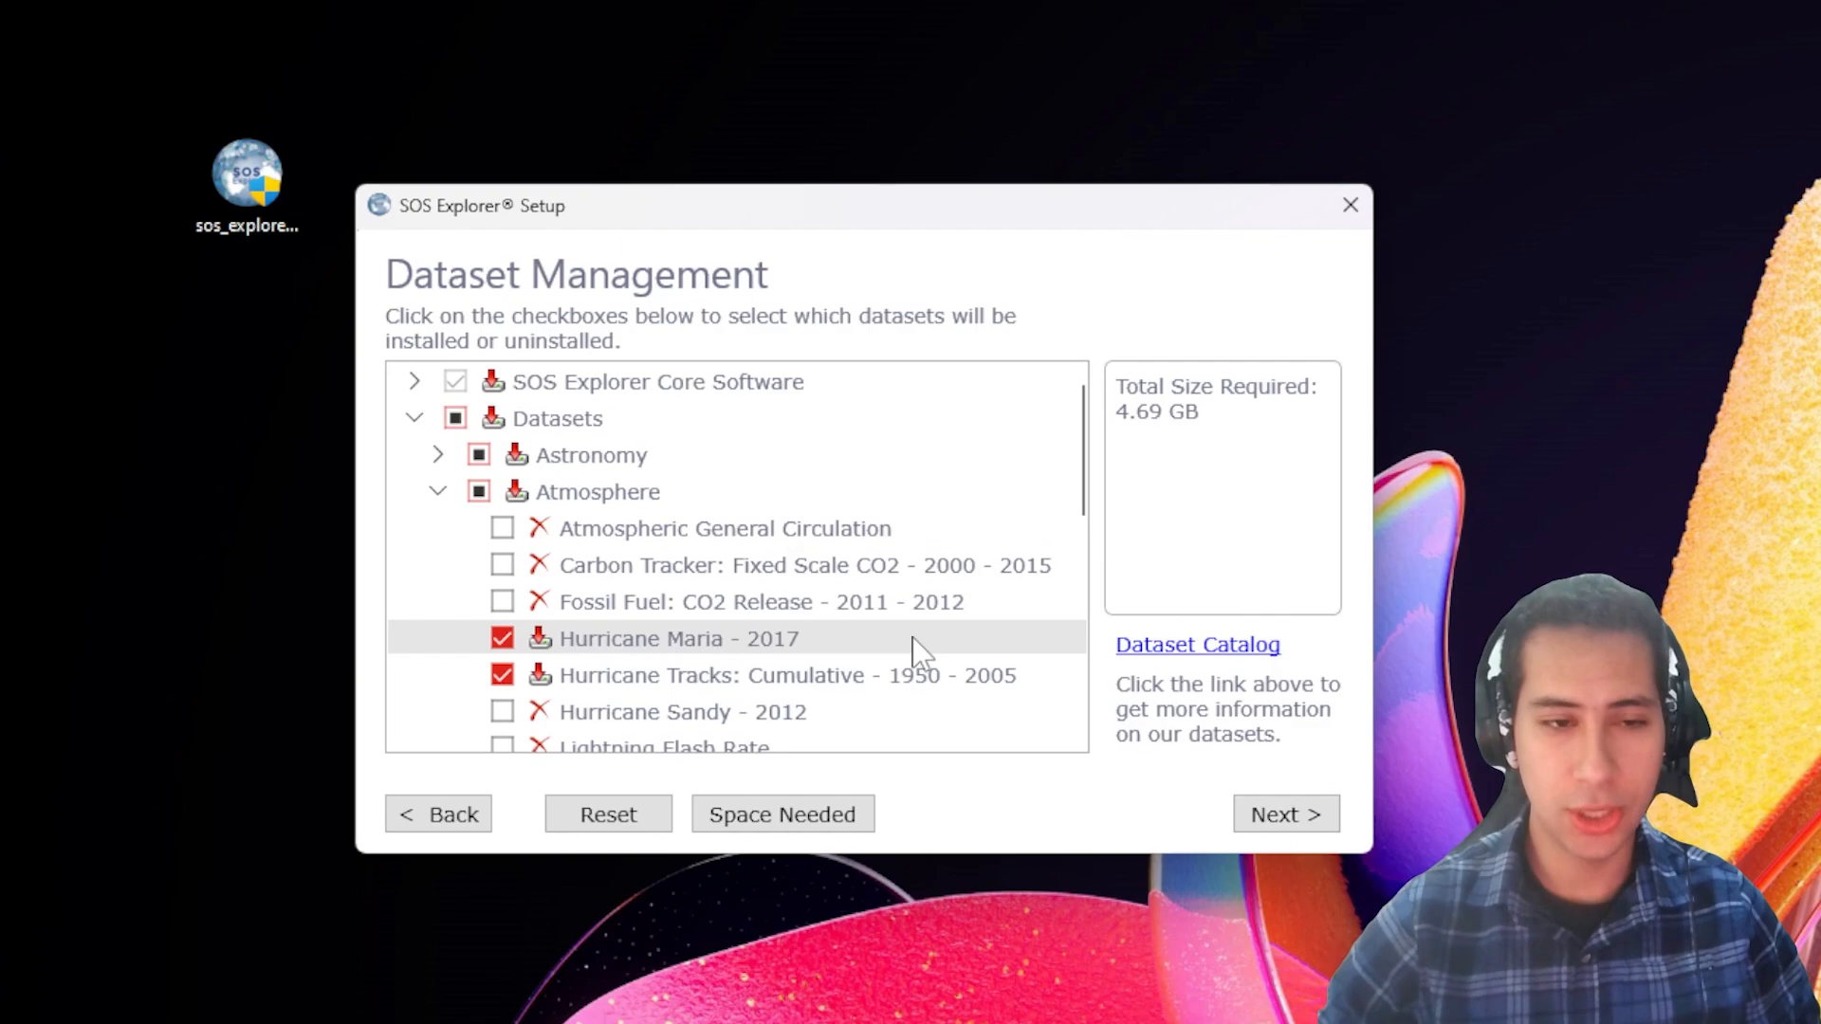
click(504, 531)
click(505, 567)
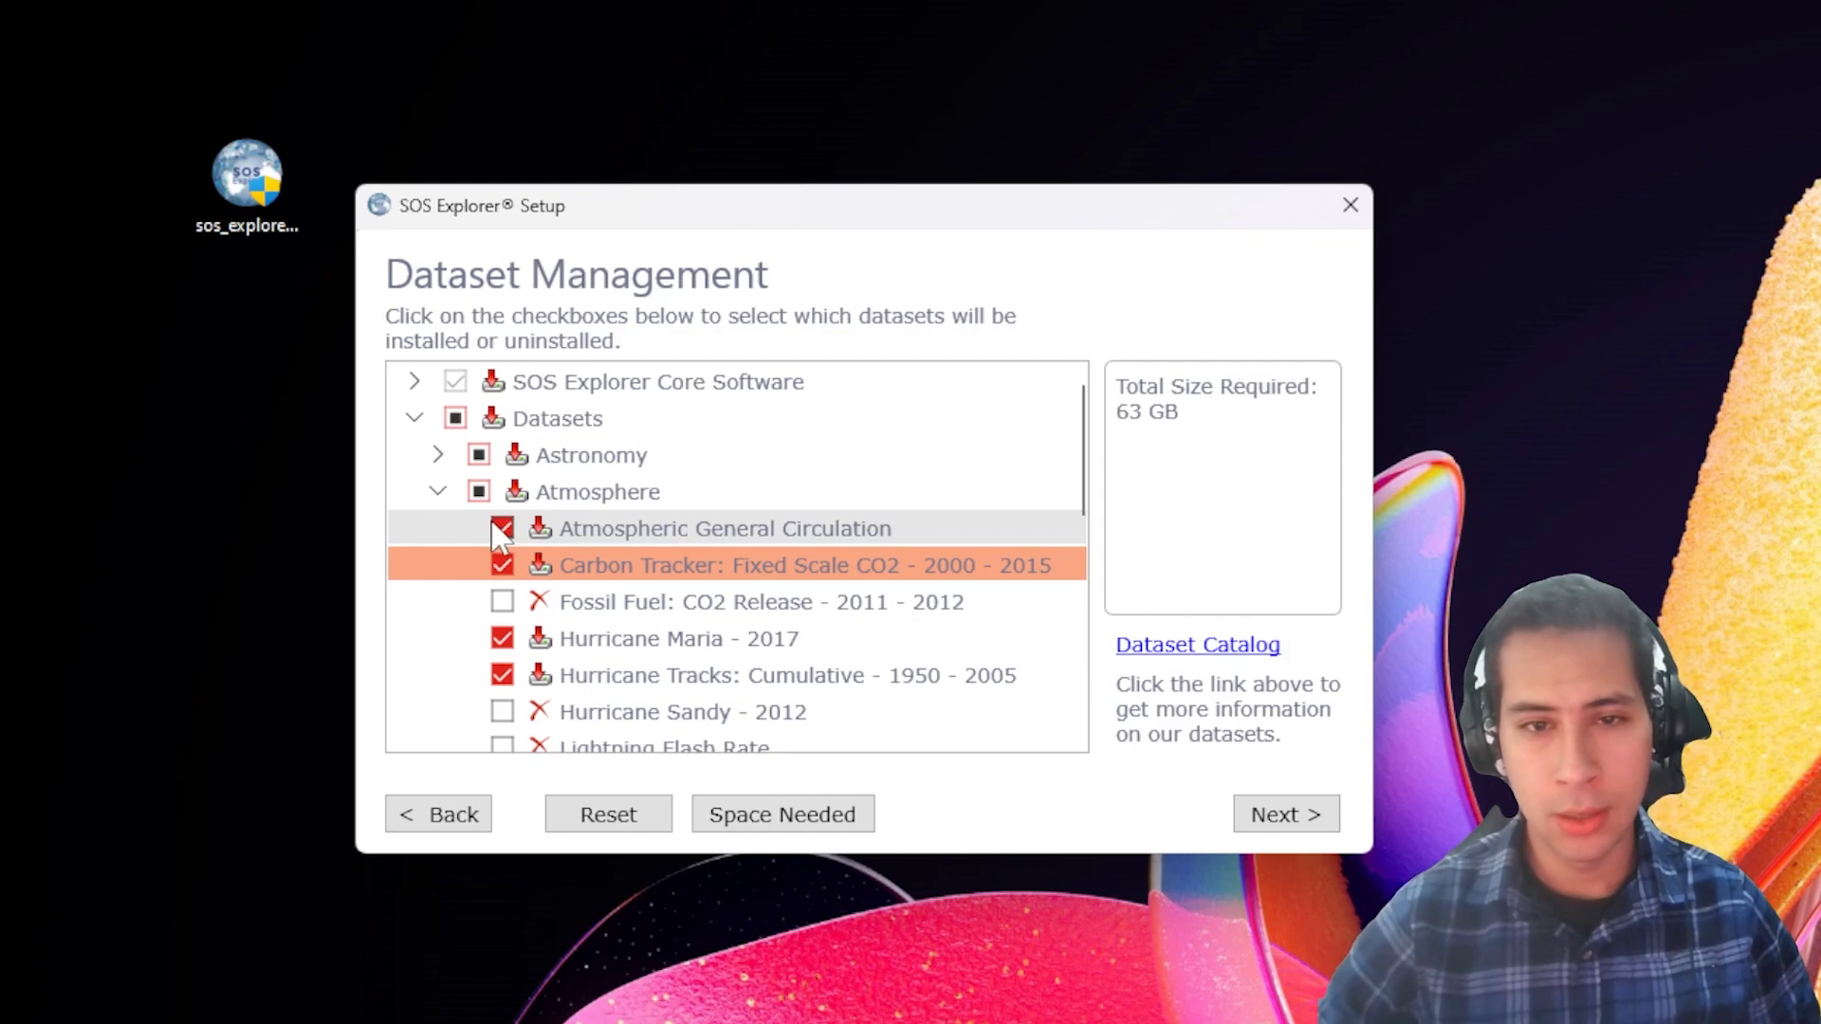
click(439, 492)
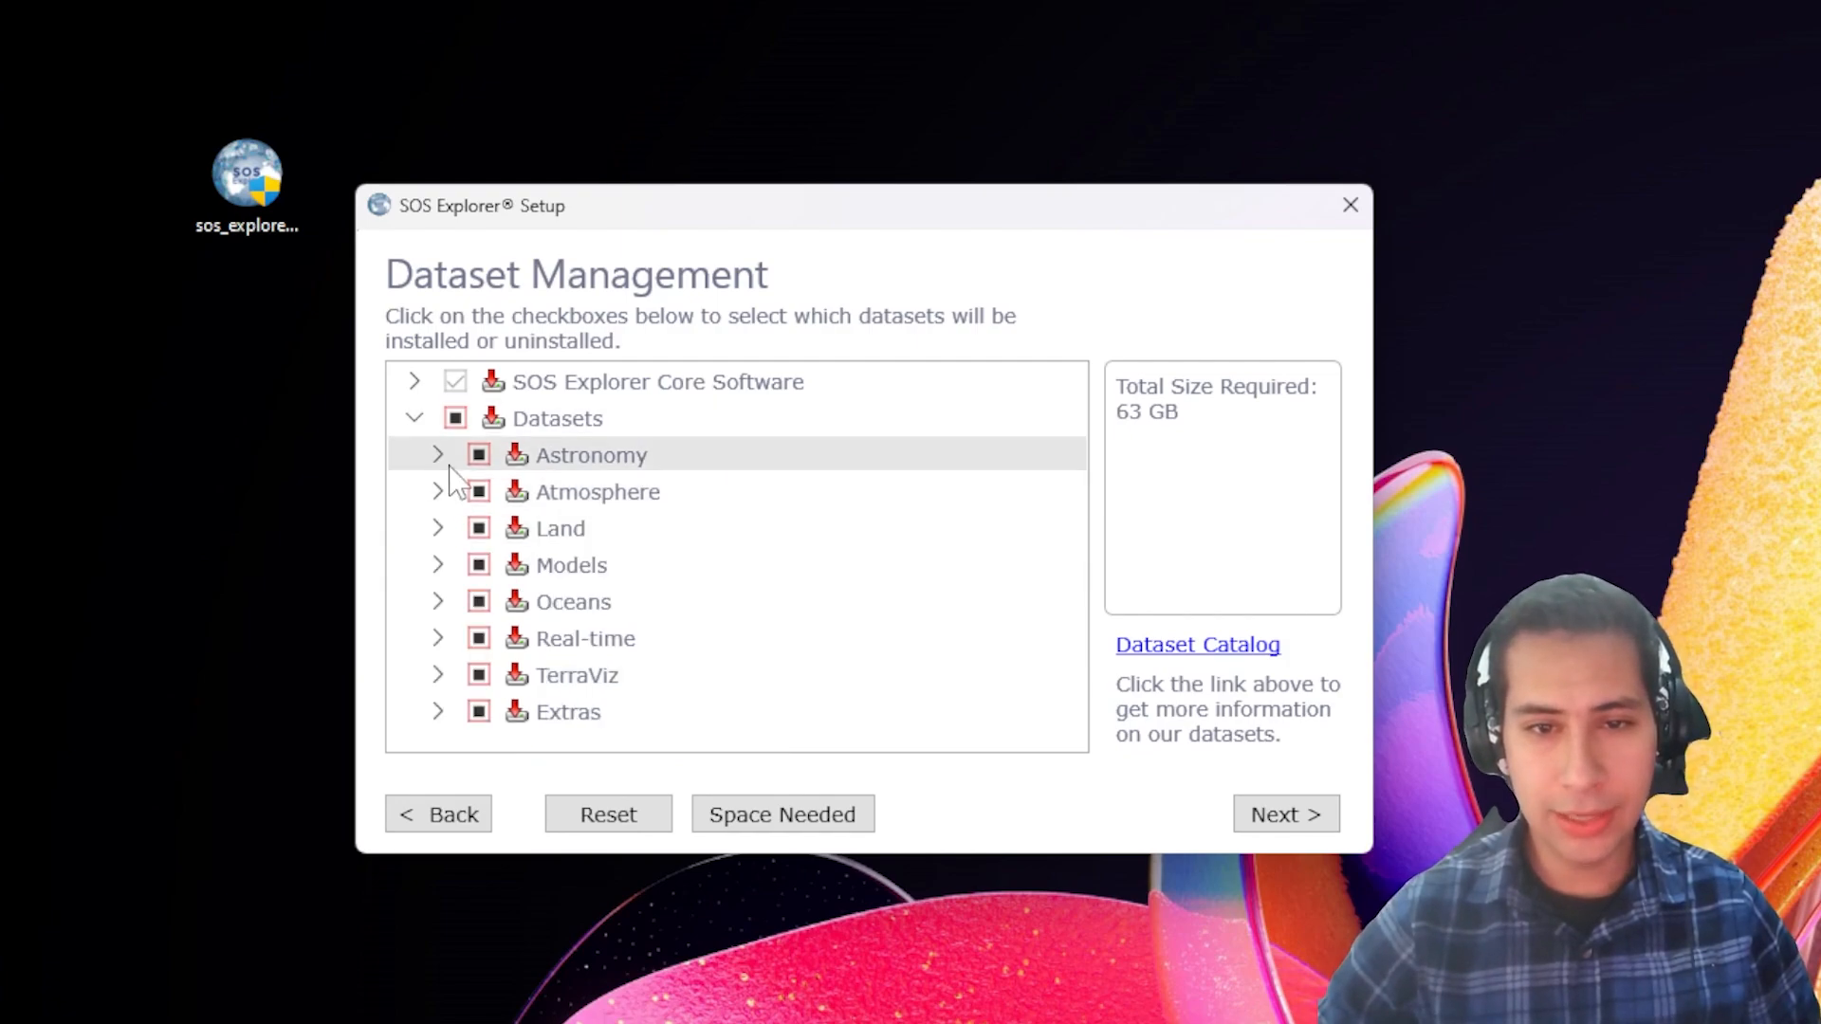
Step: Add the Ozone: Stratospheric dataset from the Real-time category to the installation
click(439, 639)
scroll(455, 642, down, 2)
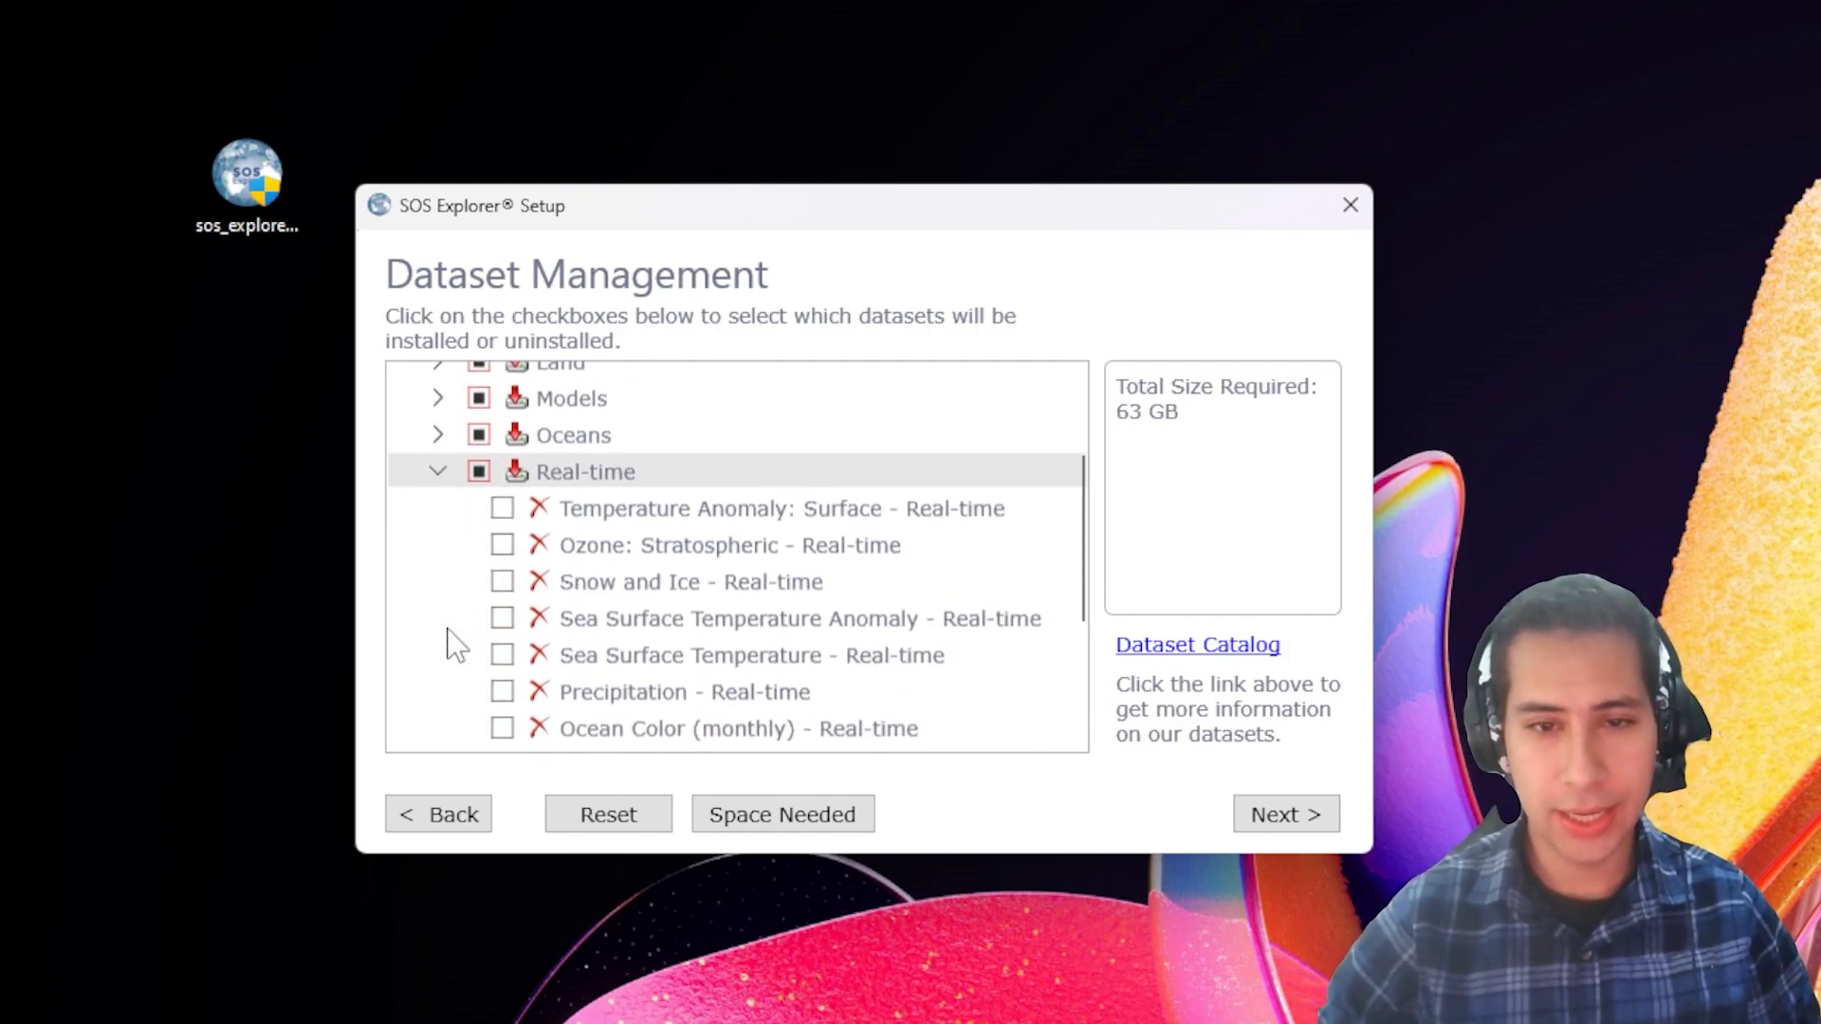
click(502, 477)
scroll(513, 569, up, 2)
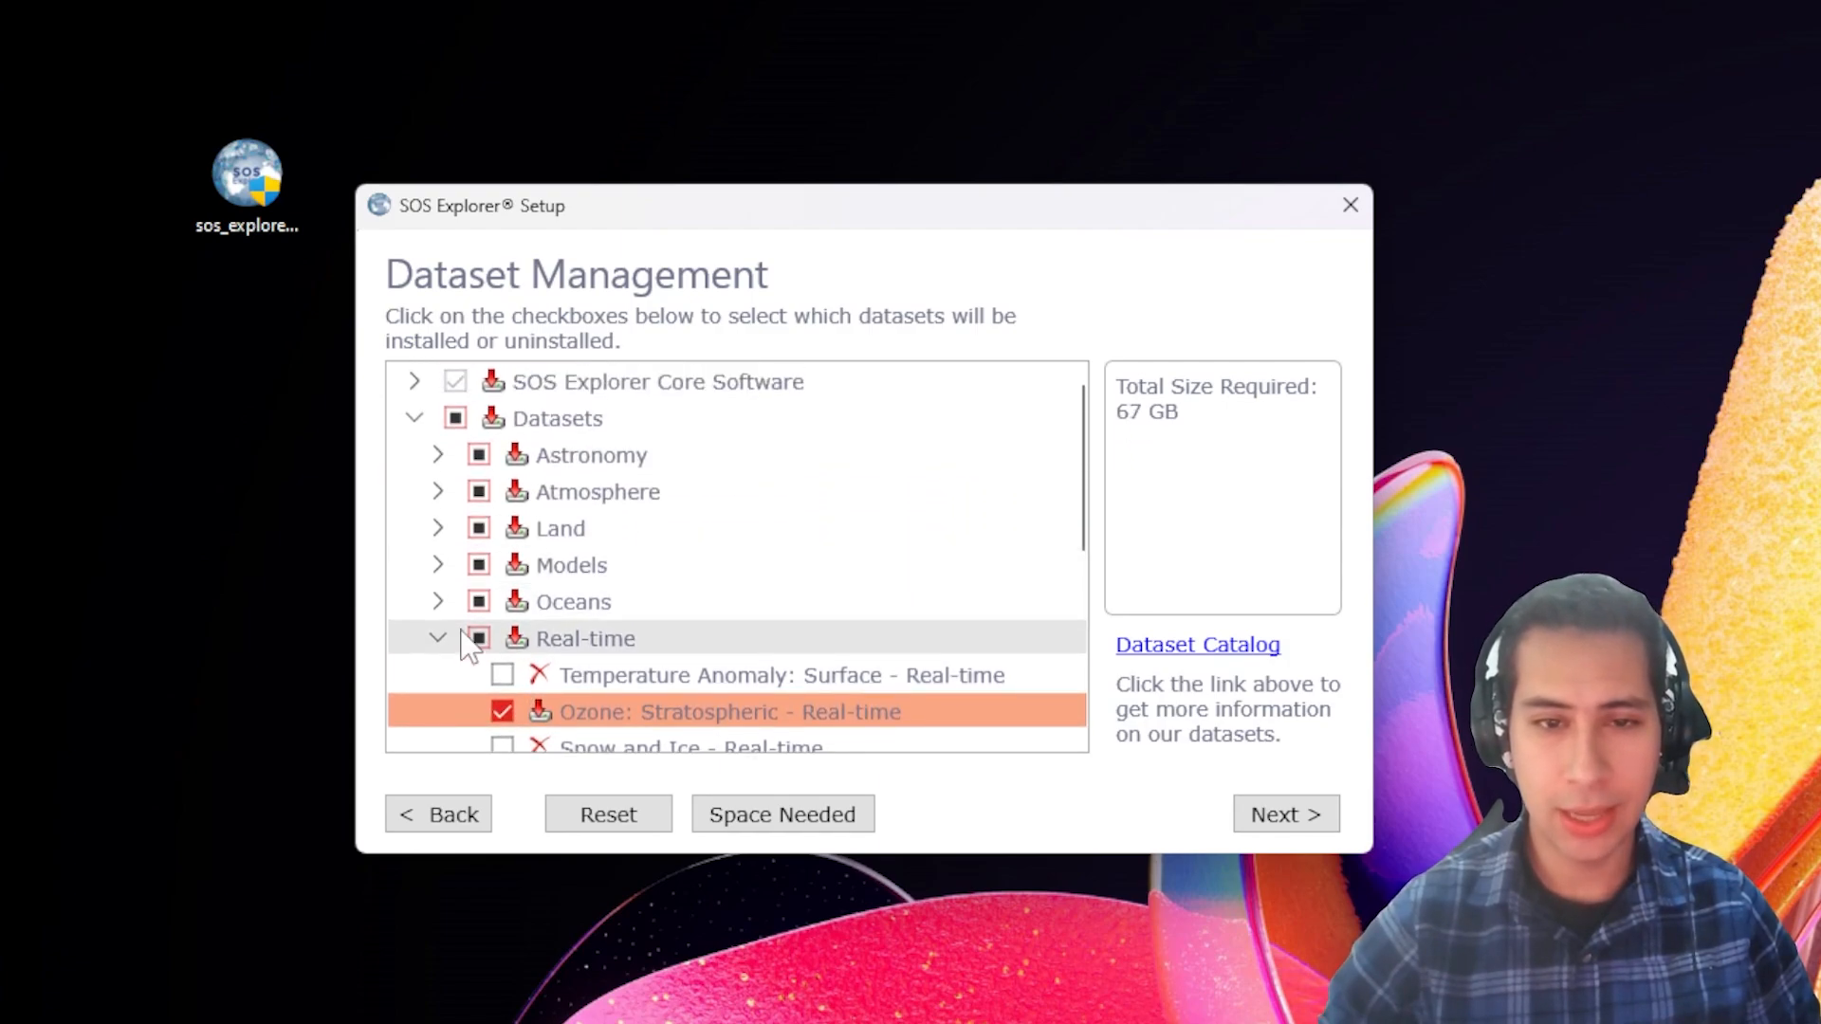
click(438, 638)
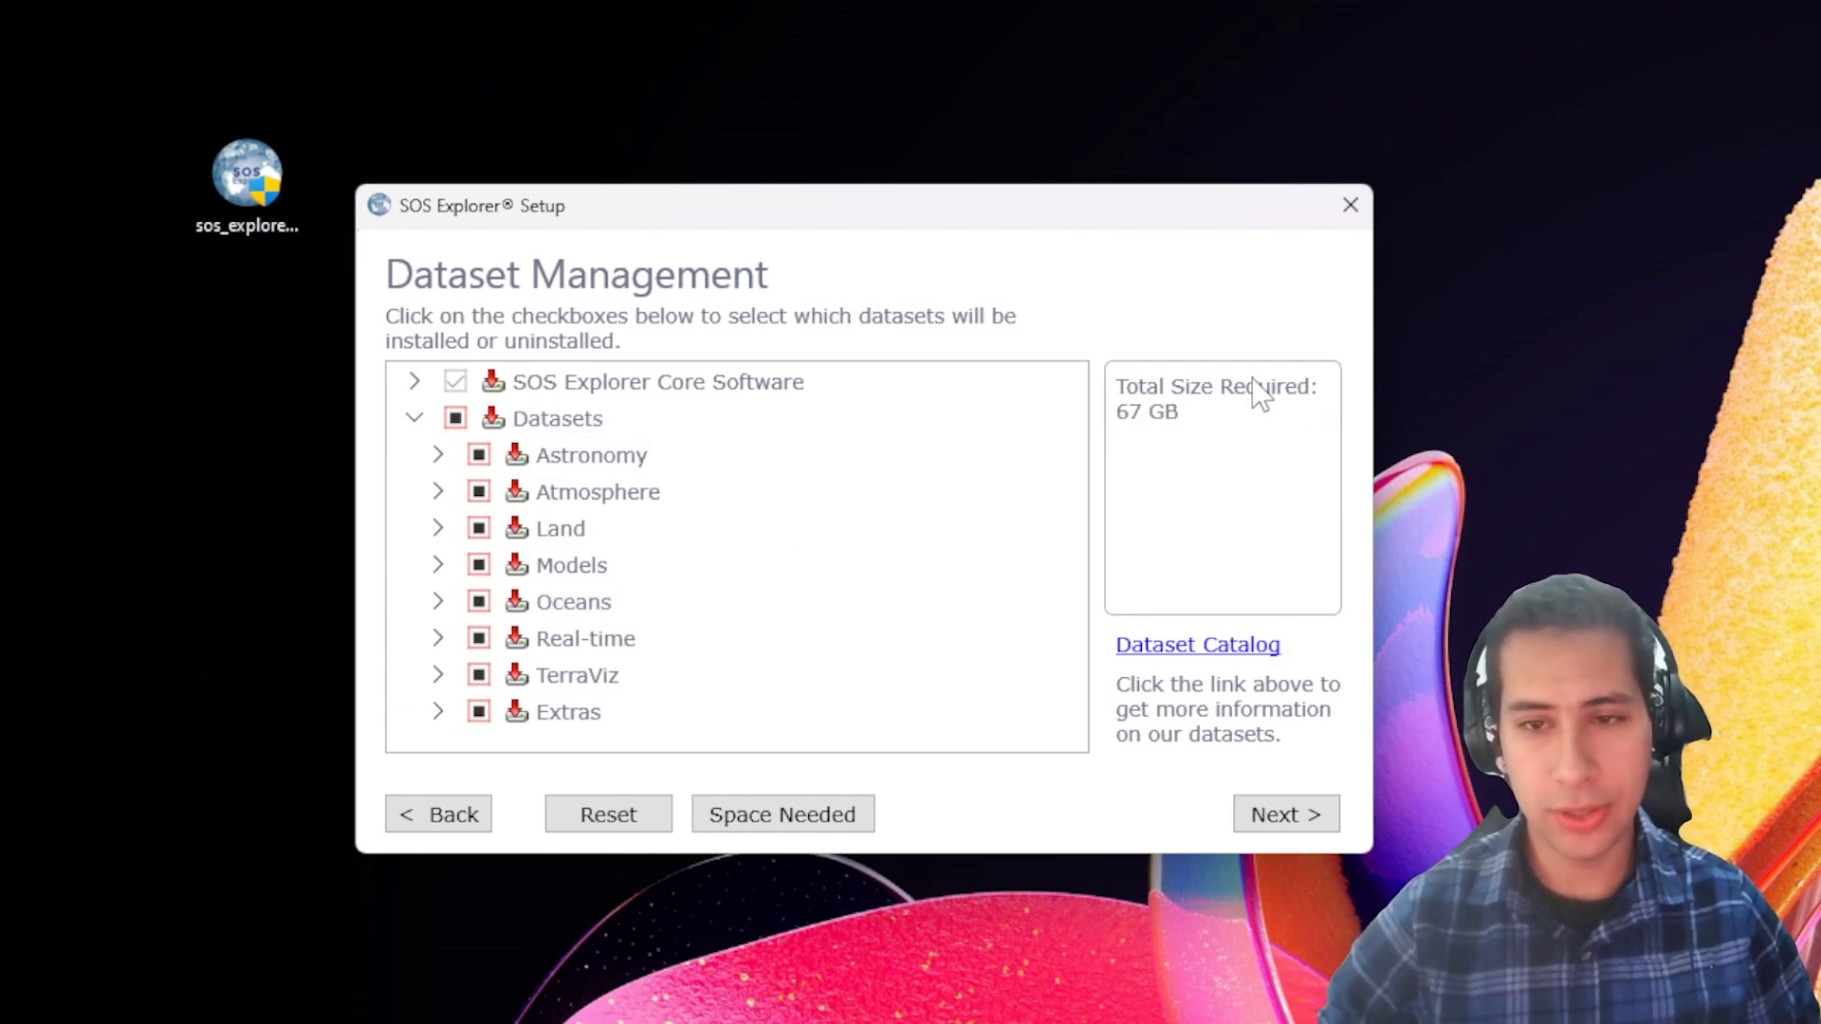
Step: Remove the Carbon Tracker: Fixed Scale CO2 dataset in the Atmosphere category from the installation
click(438, 491)
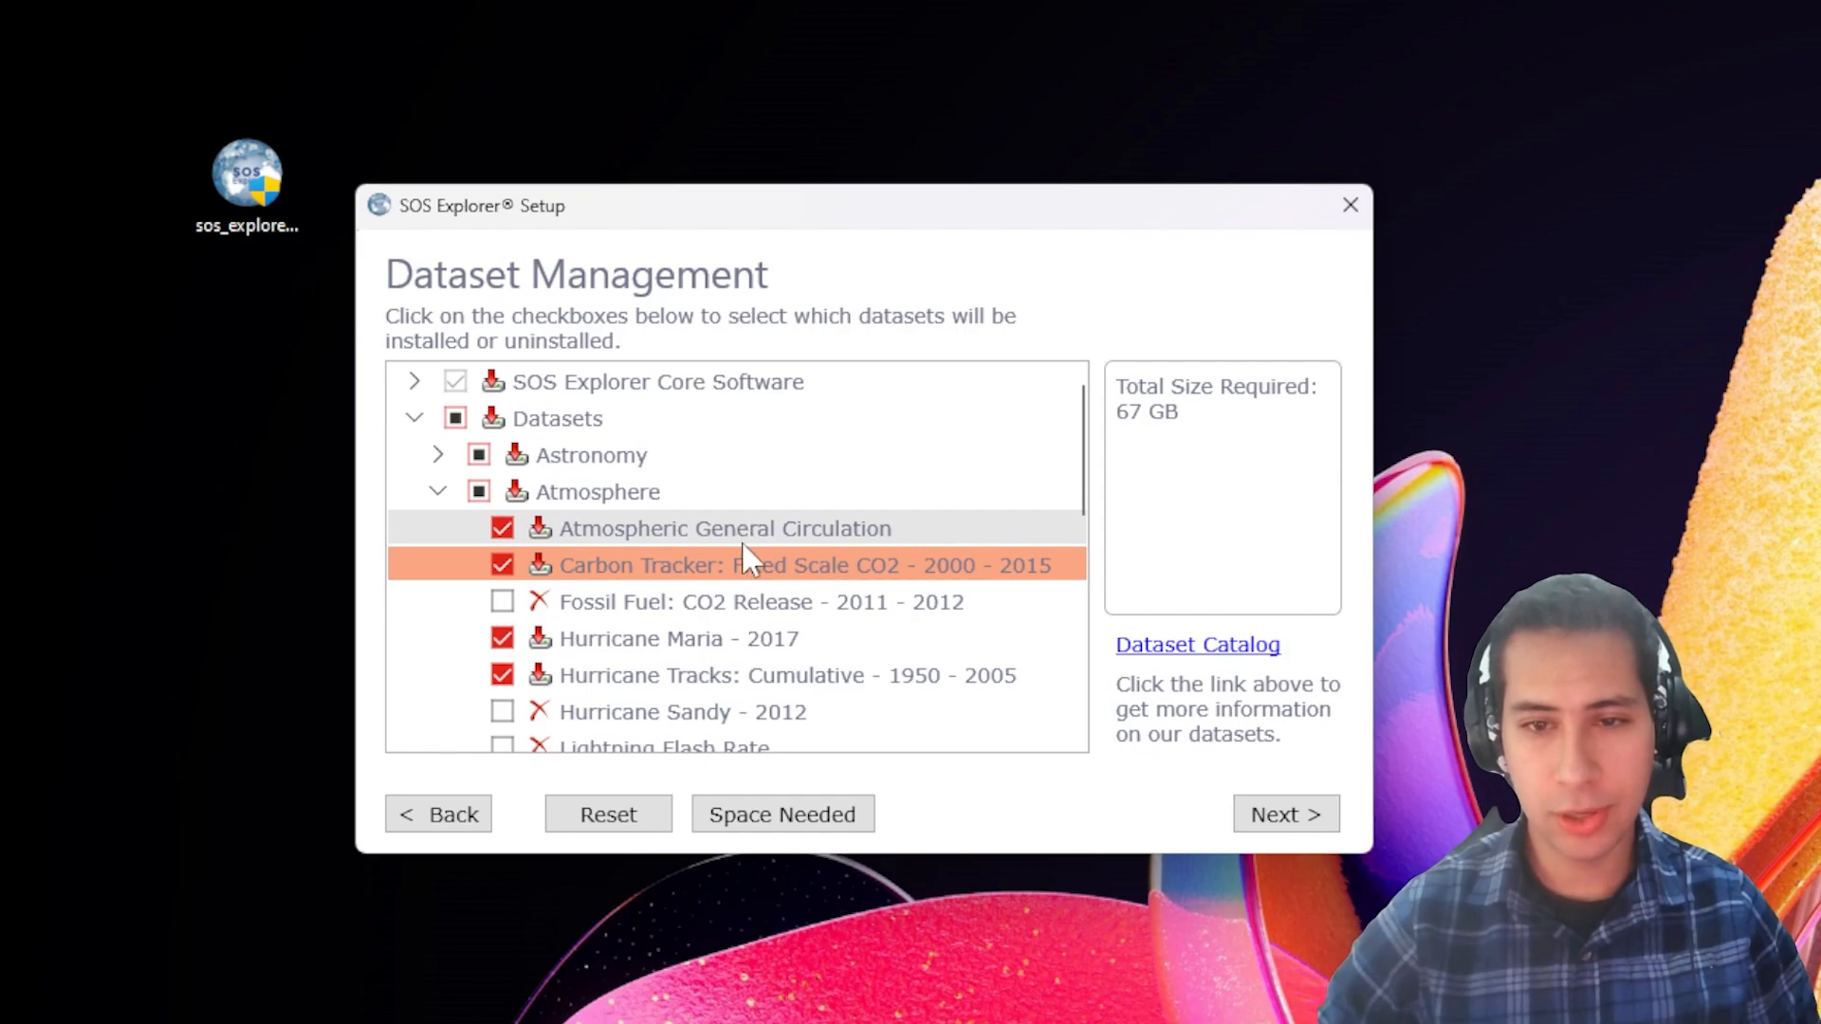
click(503, 567)
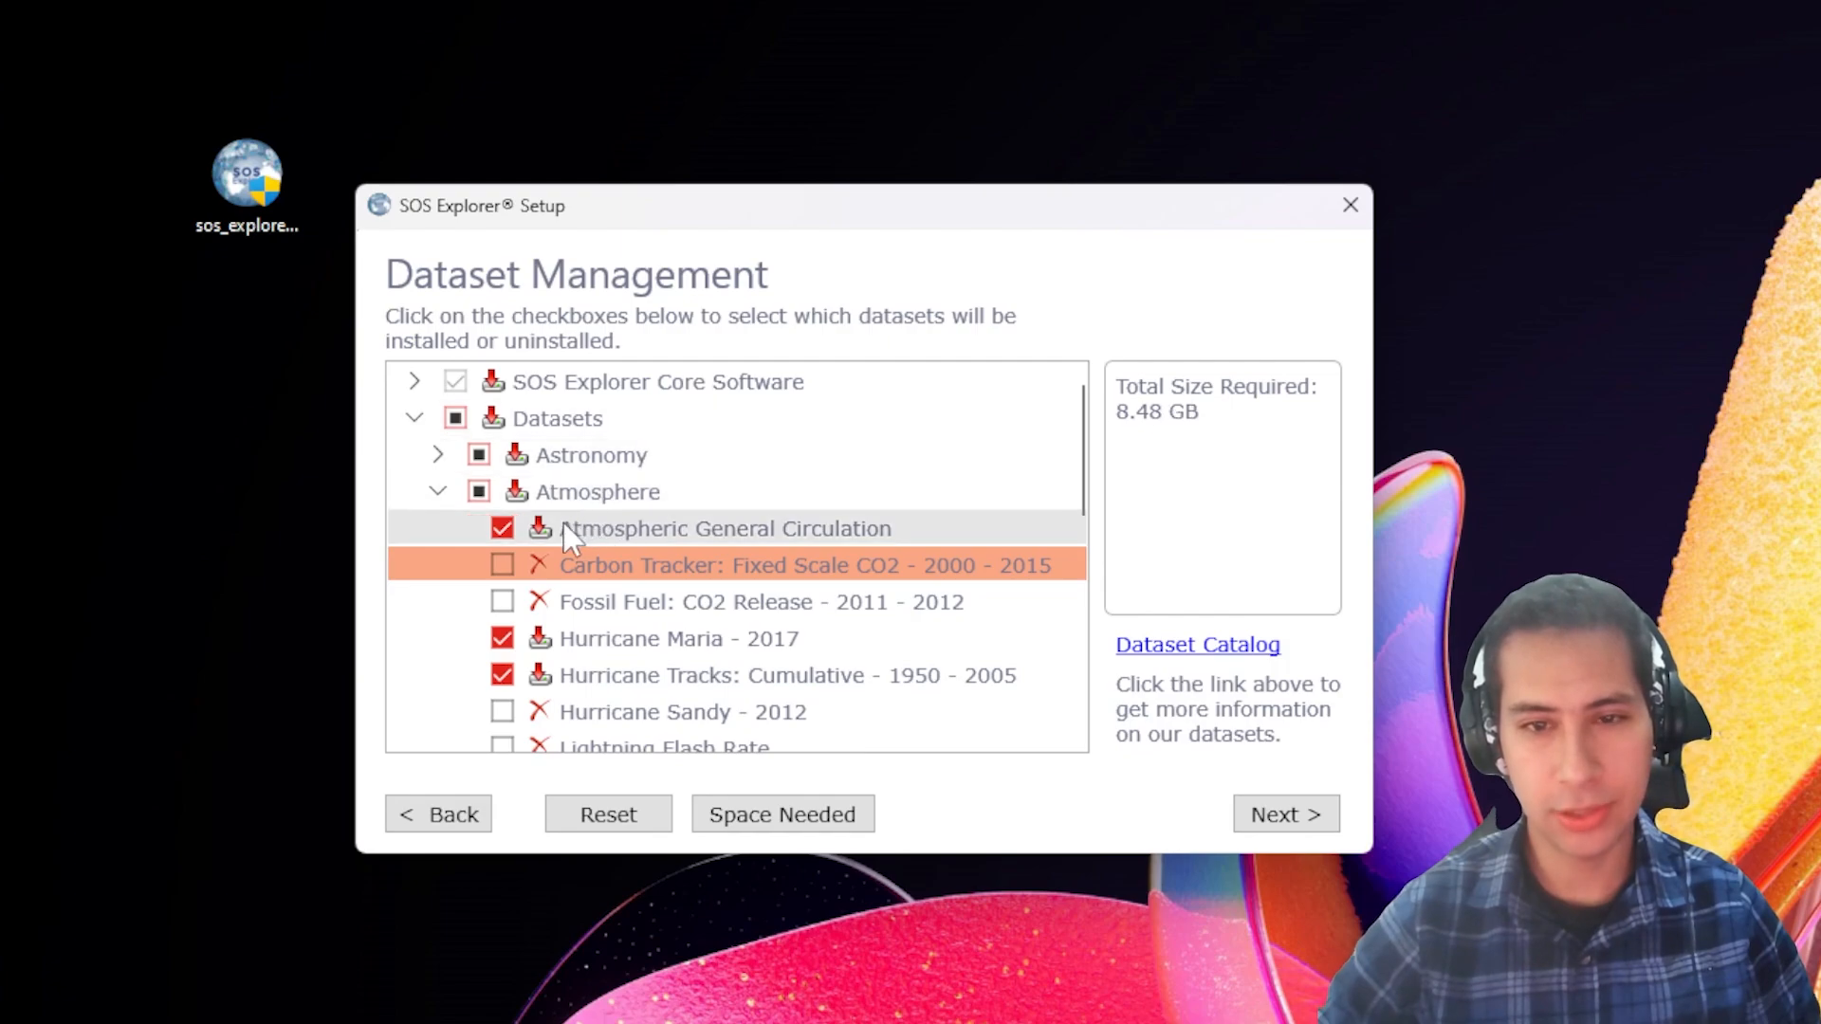
click(438, 492)
click(438, 492)
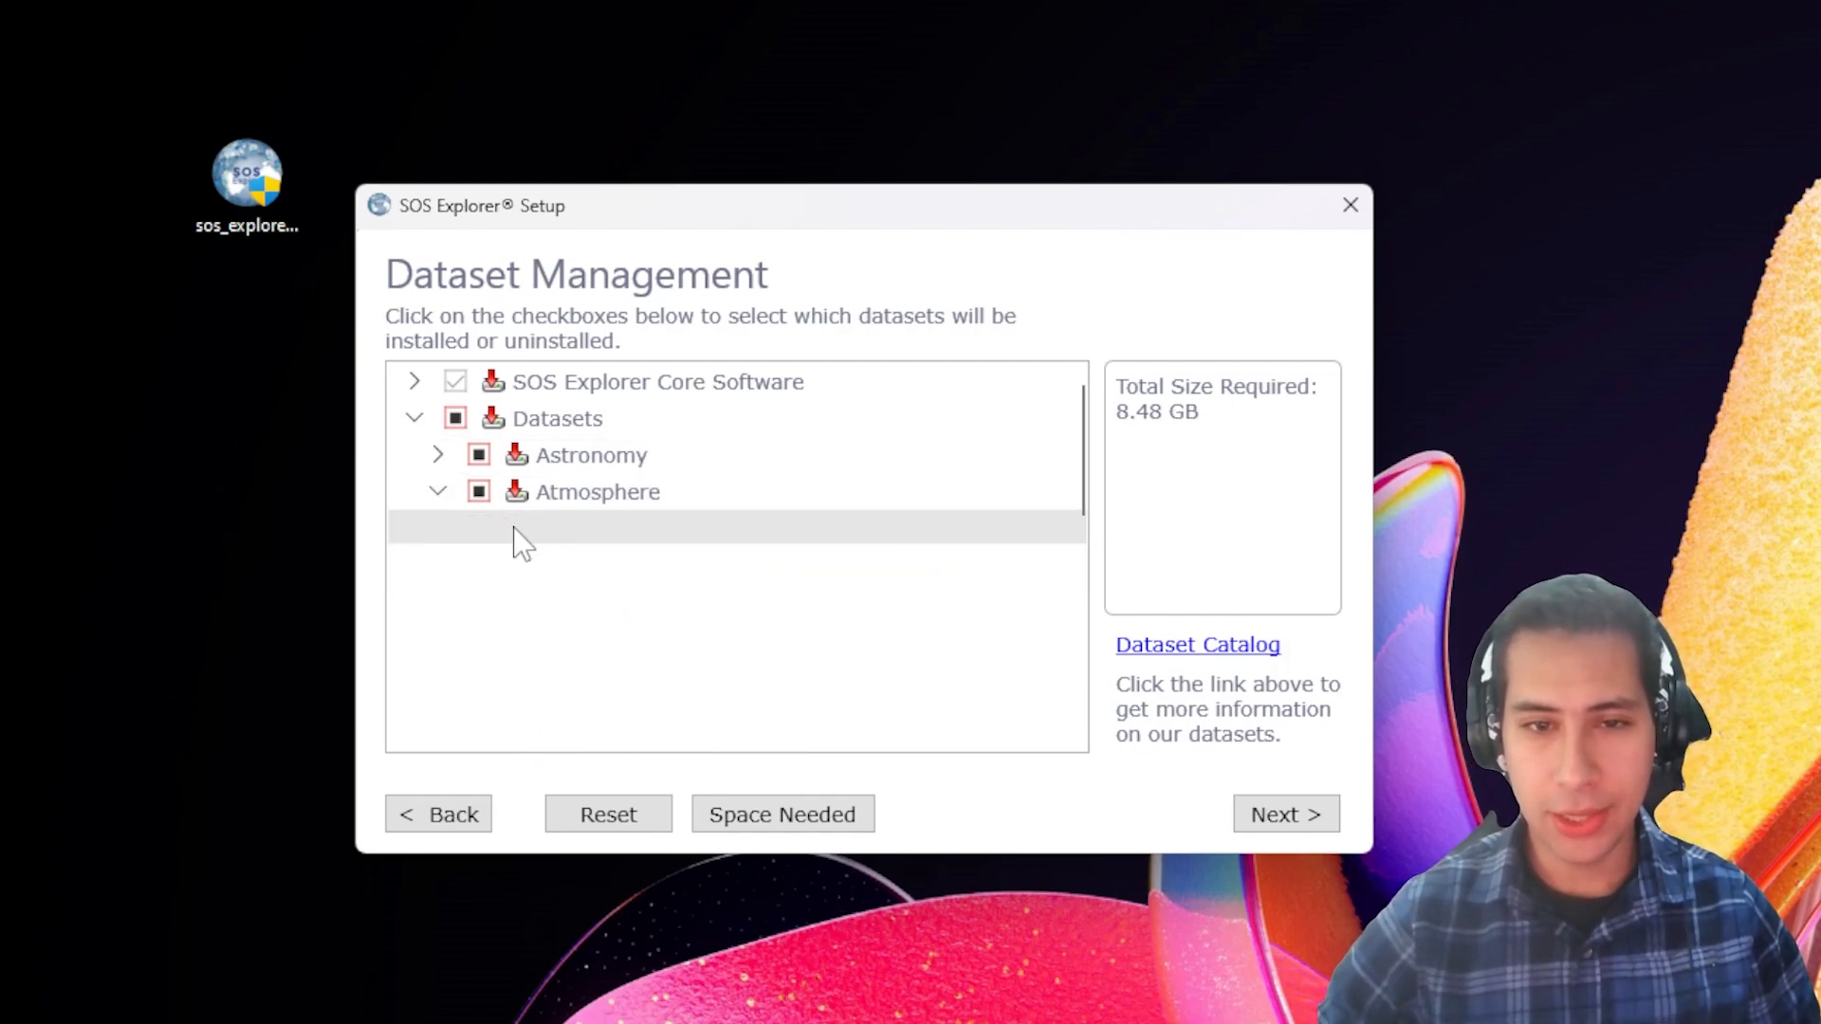
click(441, 492)
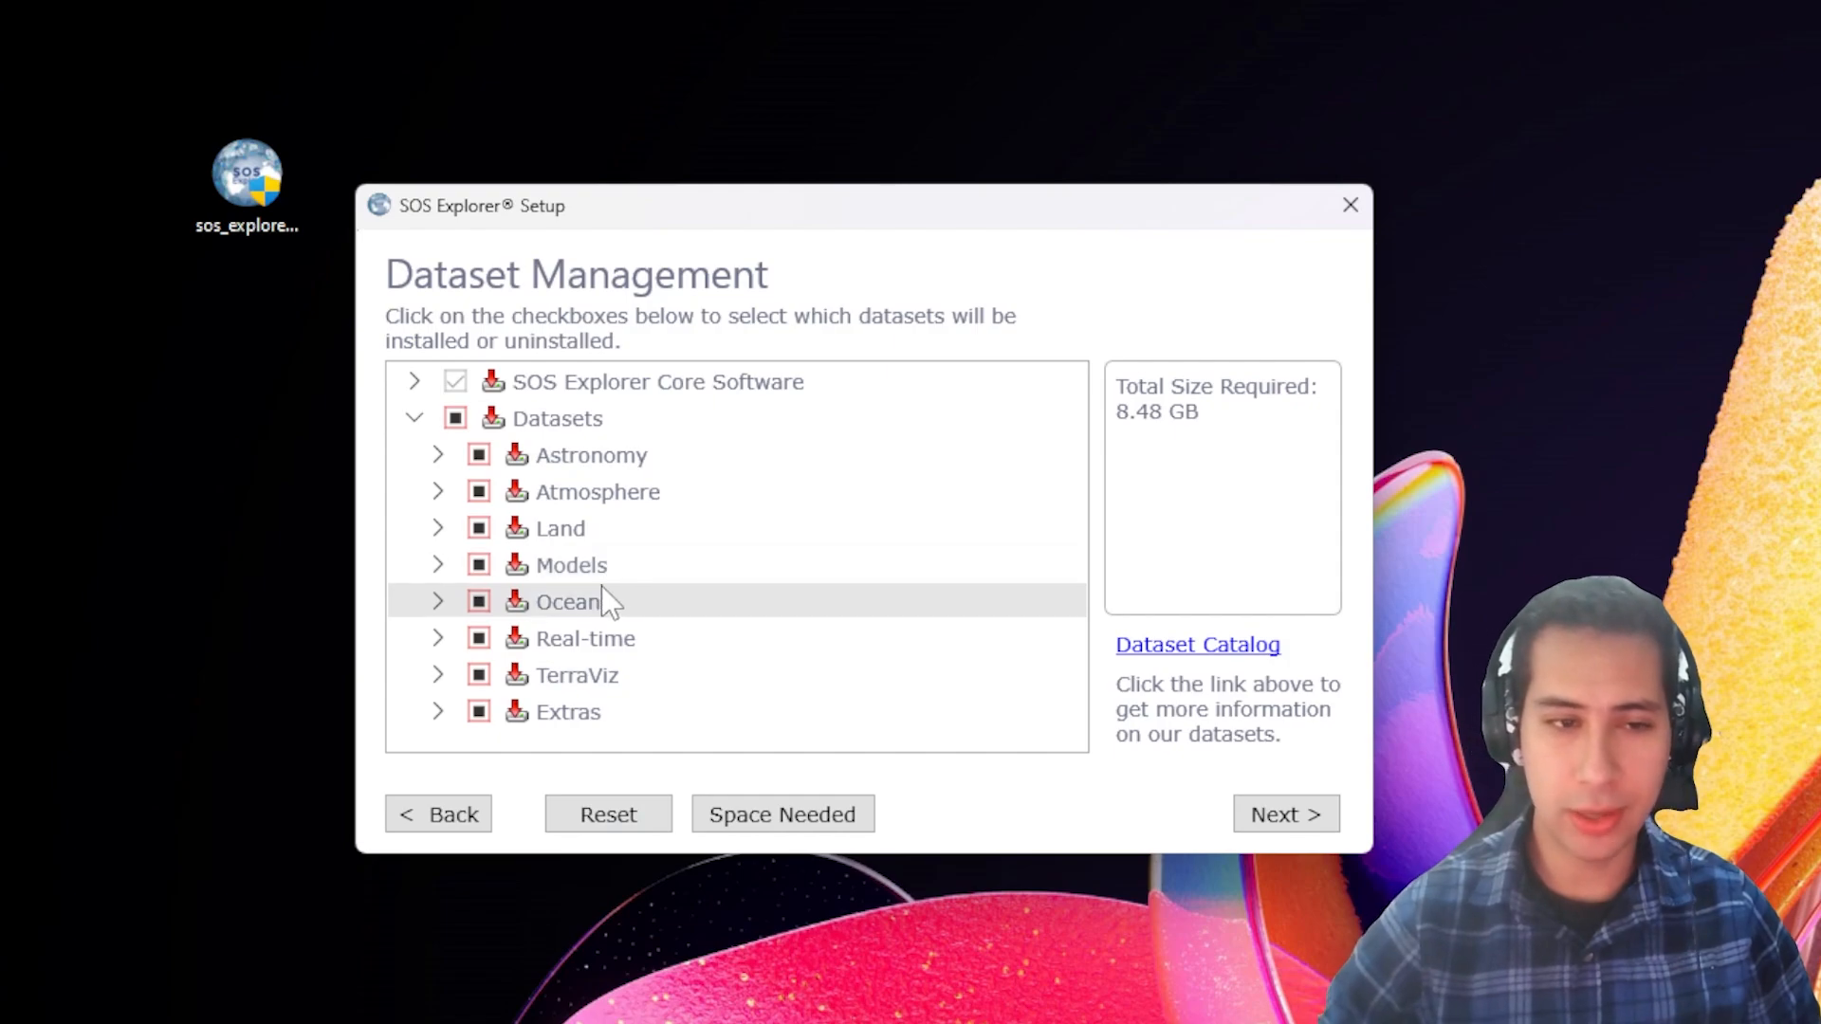
Step: Check the disk space requirements of the selected datasets on the available drives, then return to dataset management
click(832, 837)
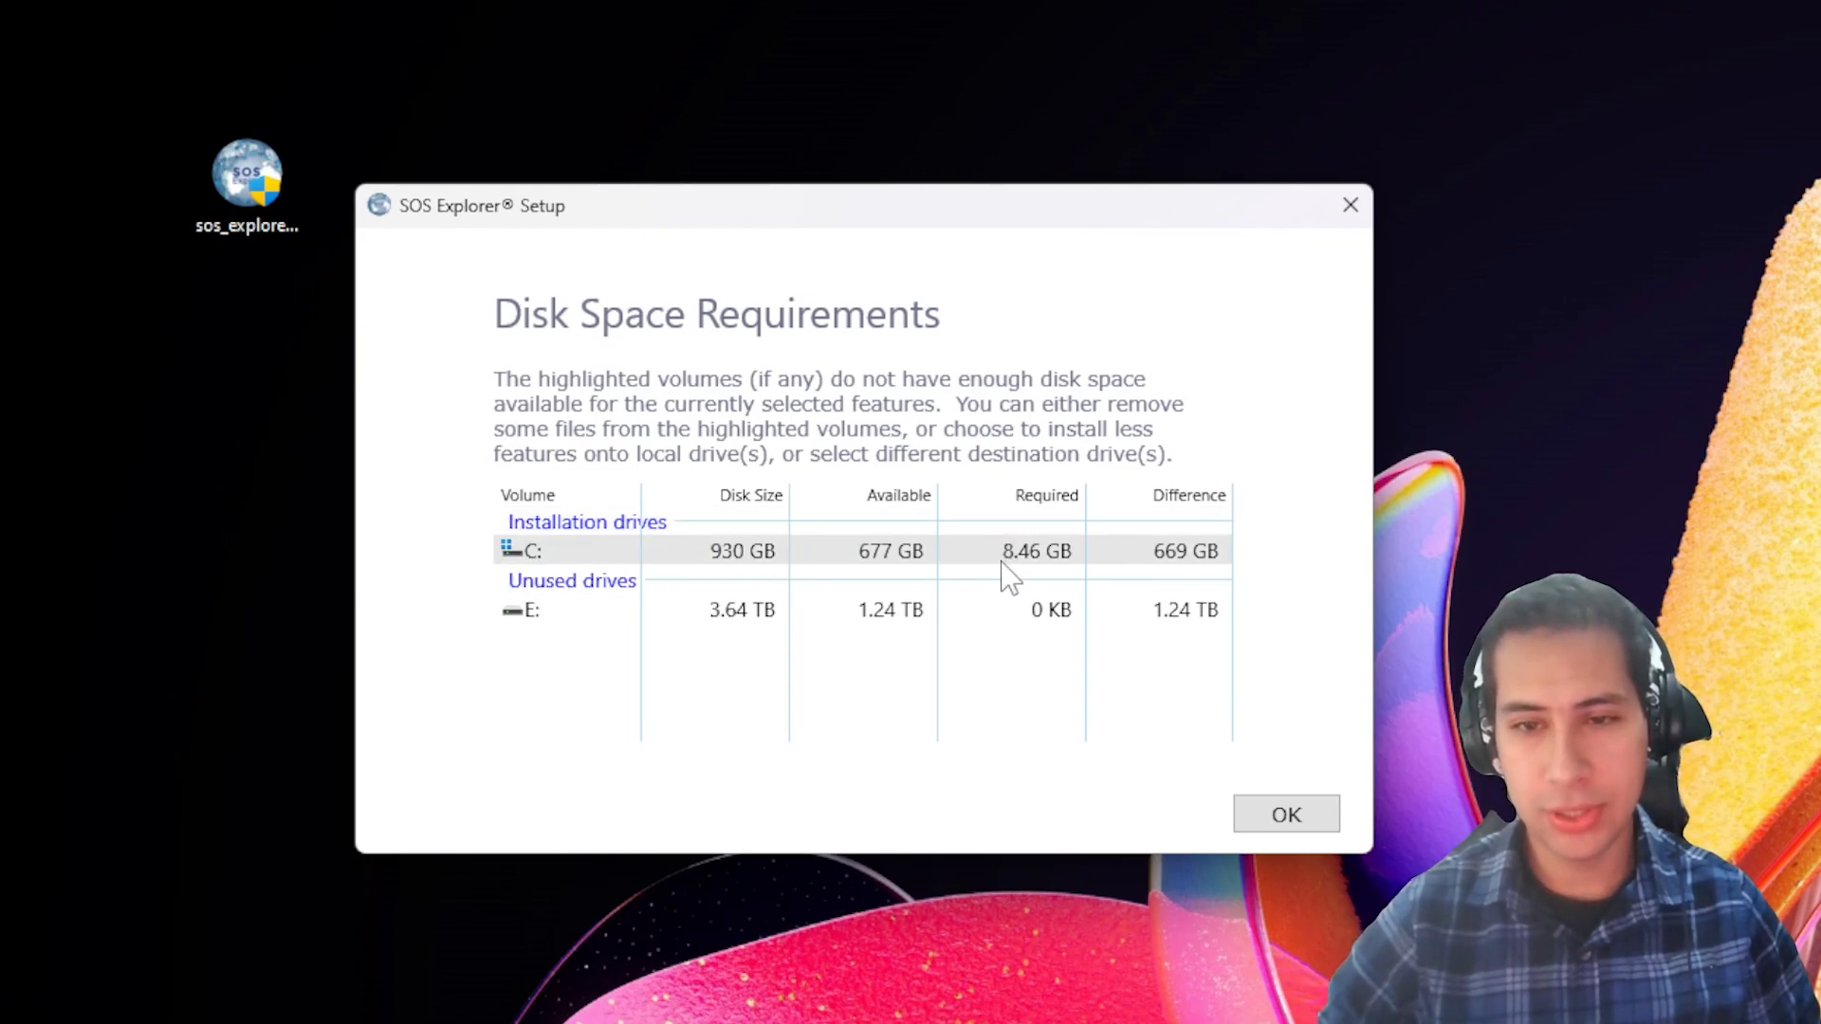
drag(792, 219, 927, 508)
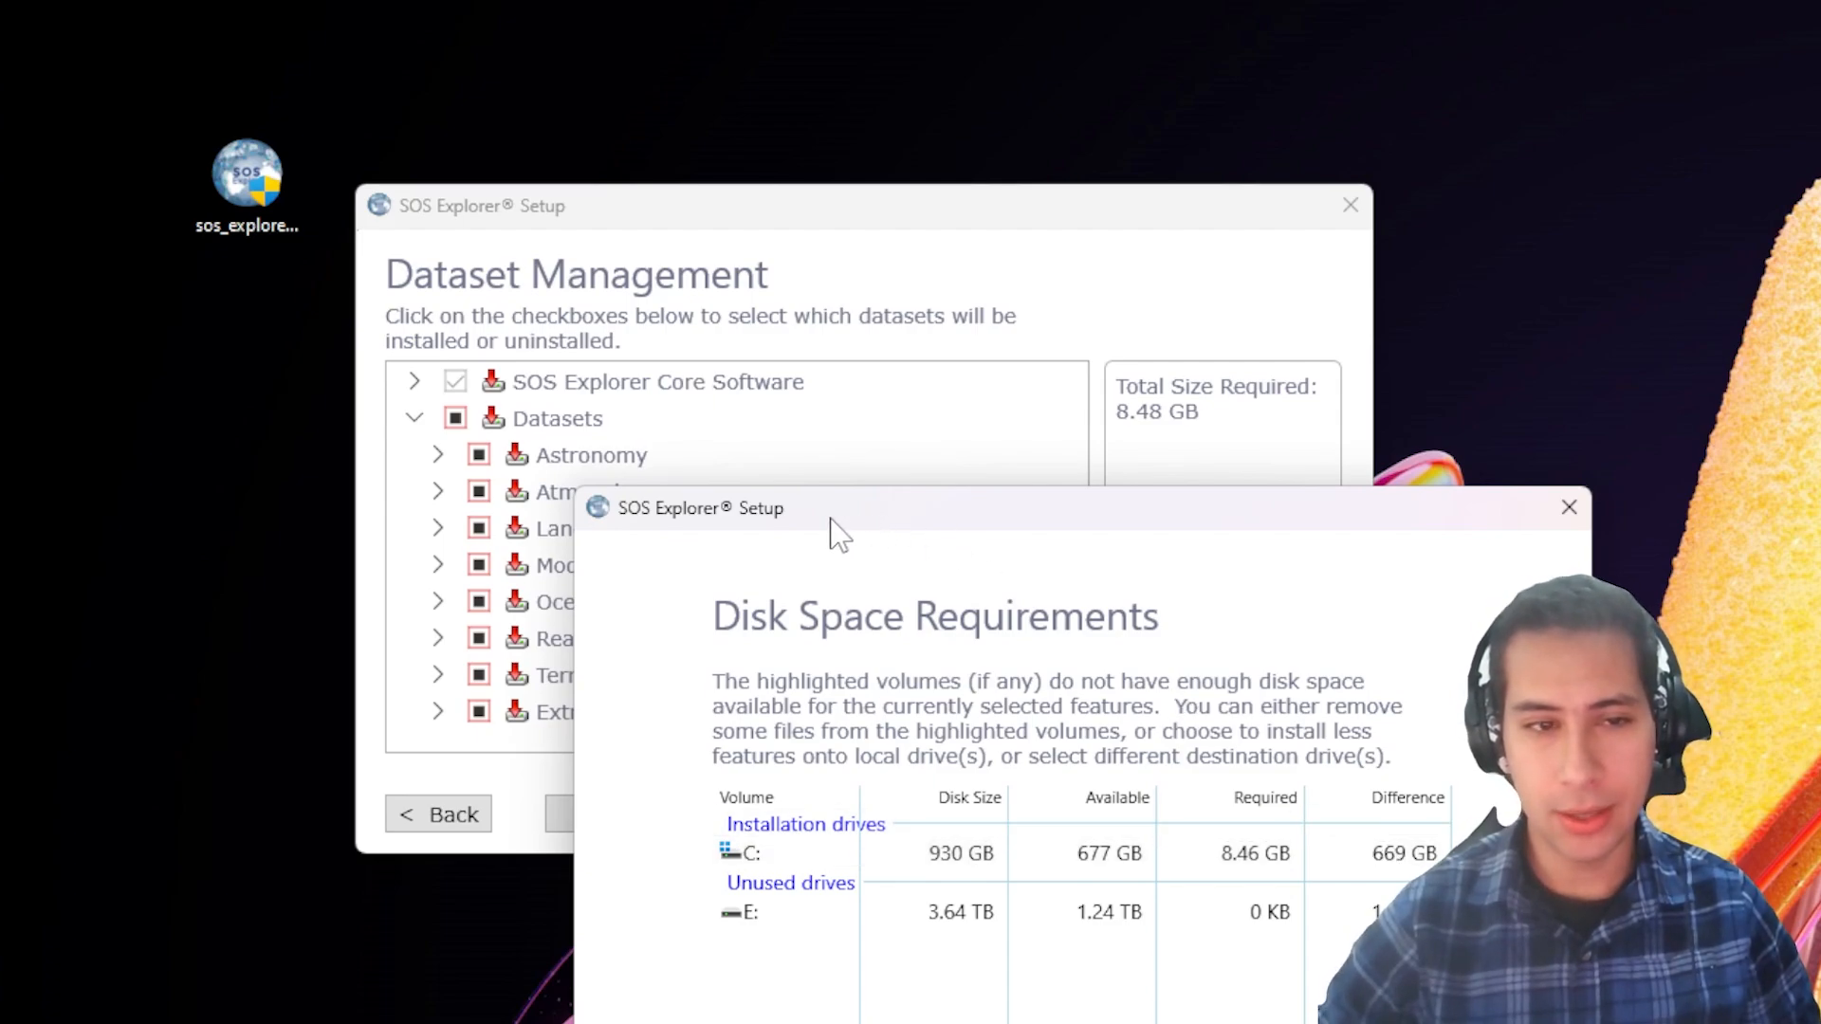
drag(834, 529, 1610, 348)
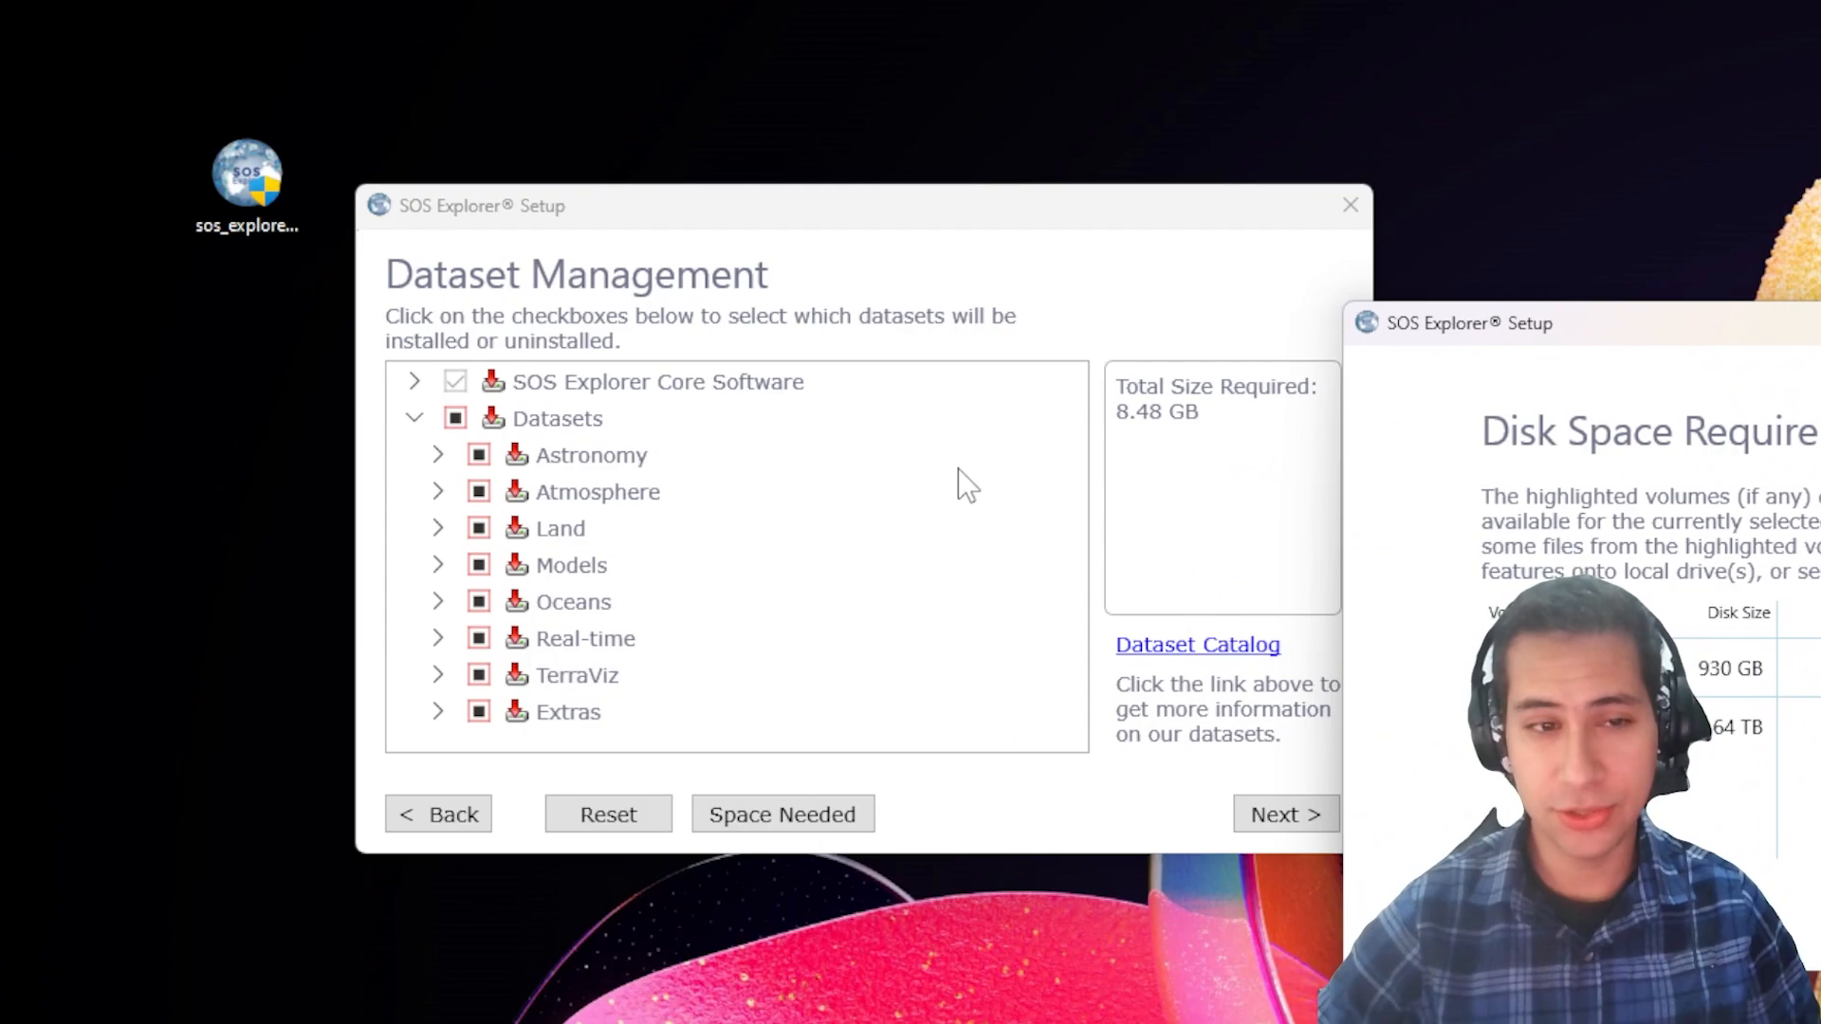
click(1778, 787)
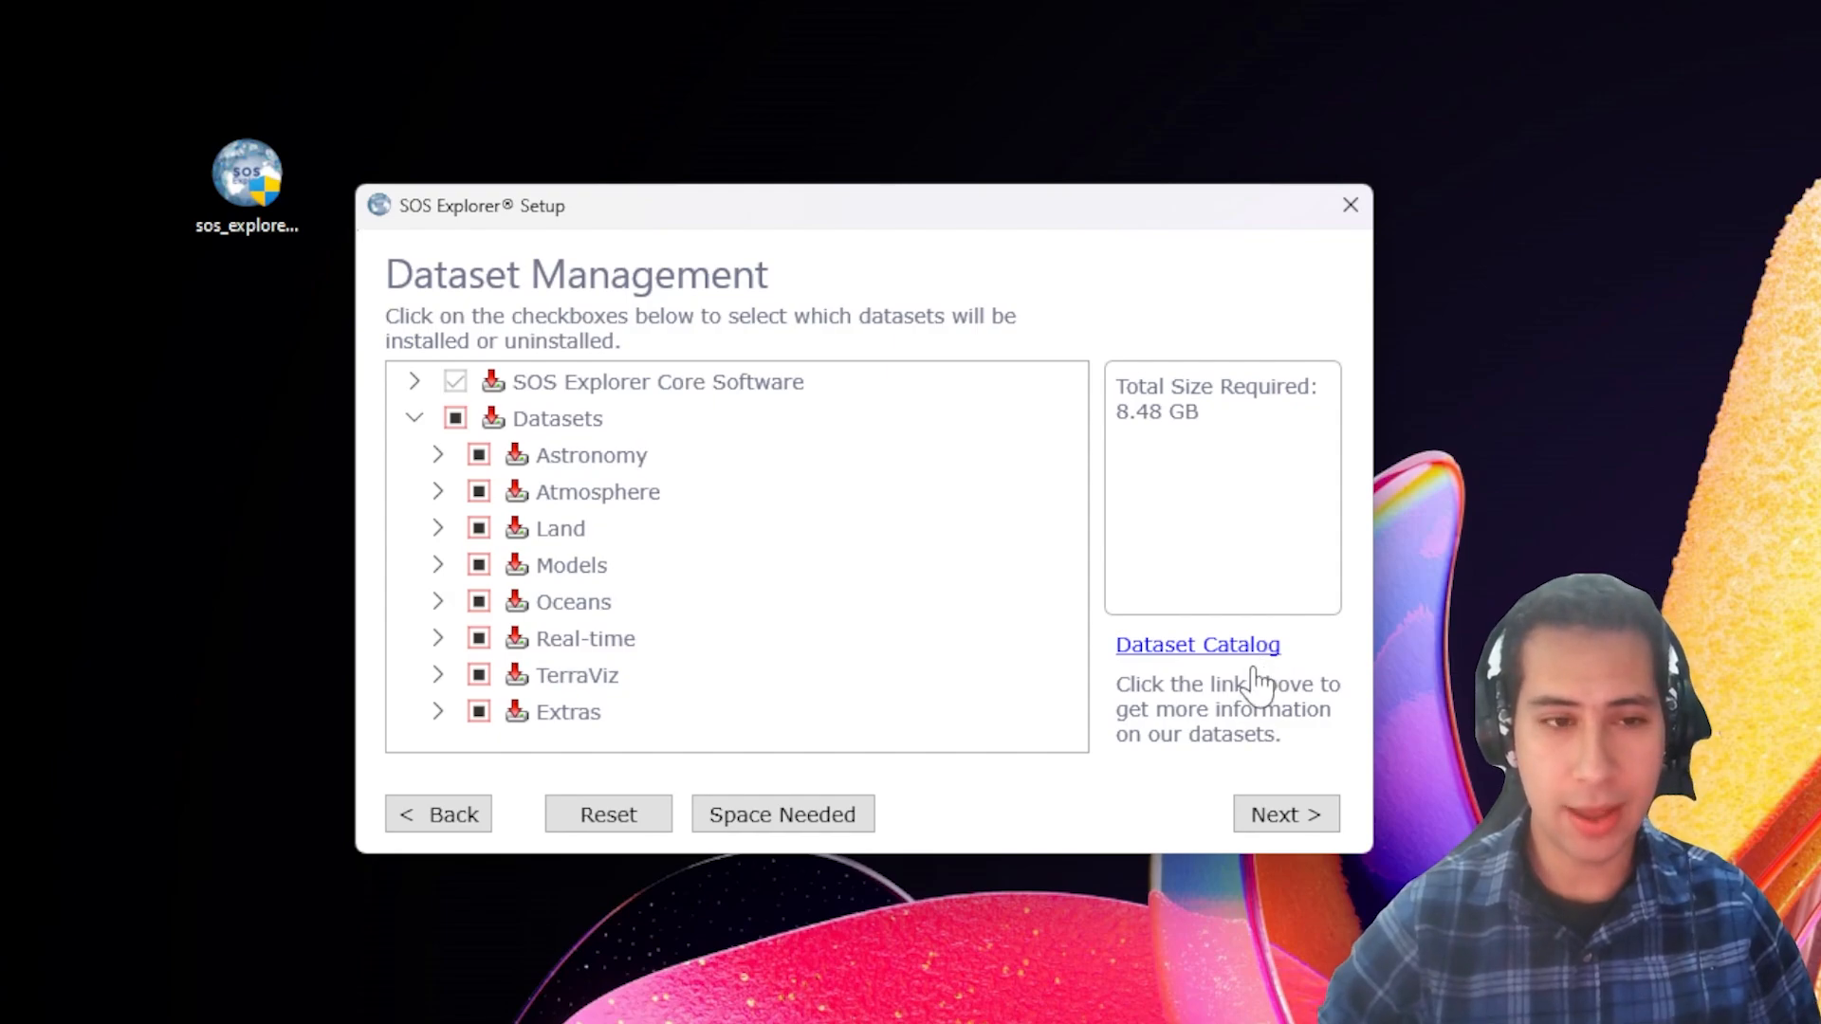
Step: Confirm the dataset selection and install SOS Explorer without hiding the SOSx exit button
click(438, 531)
click(439, 533)
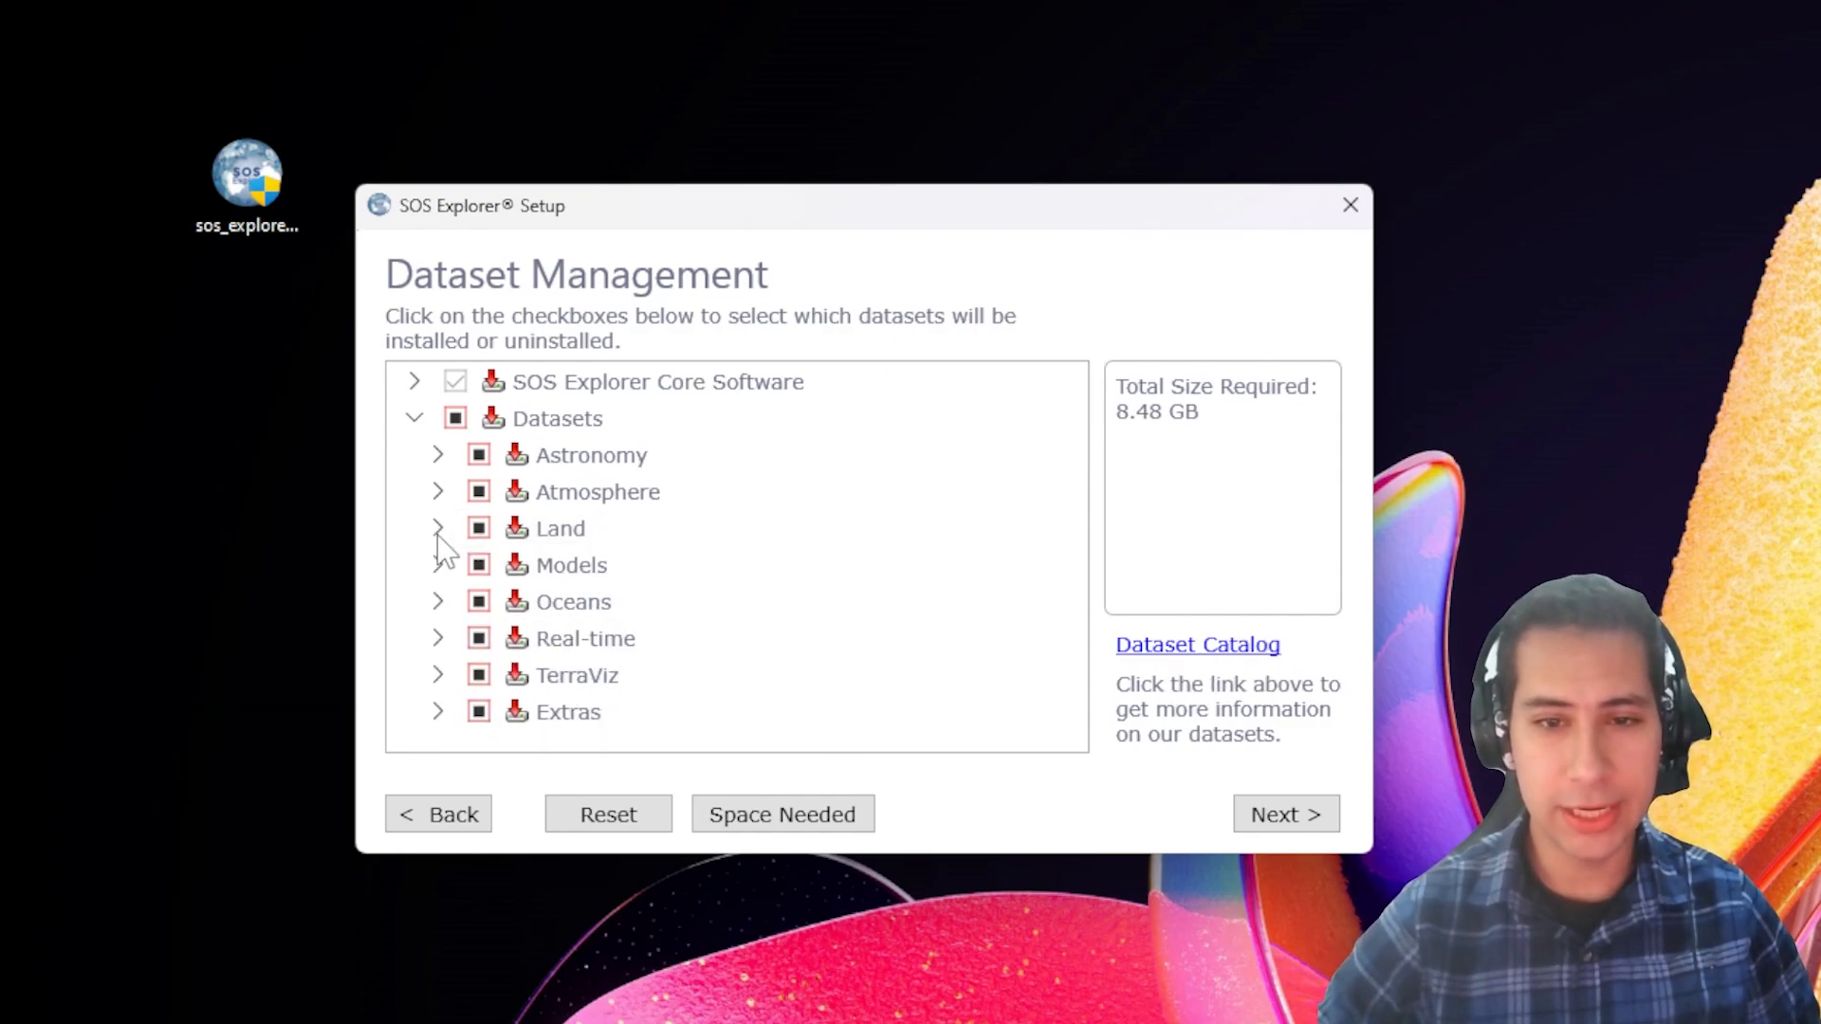
click(1250, 814)
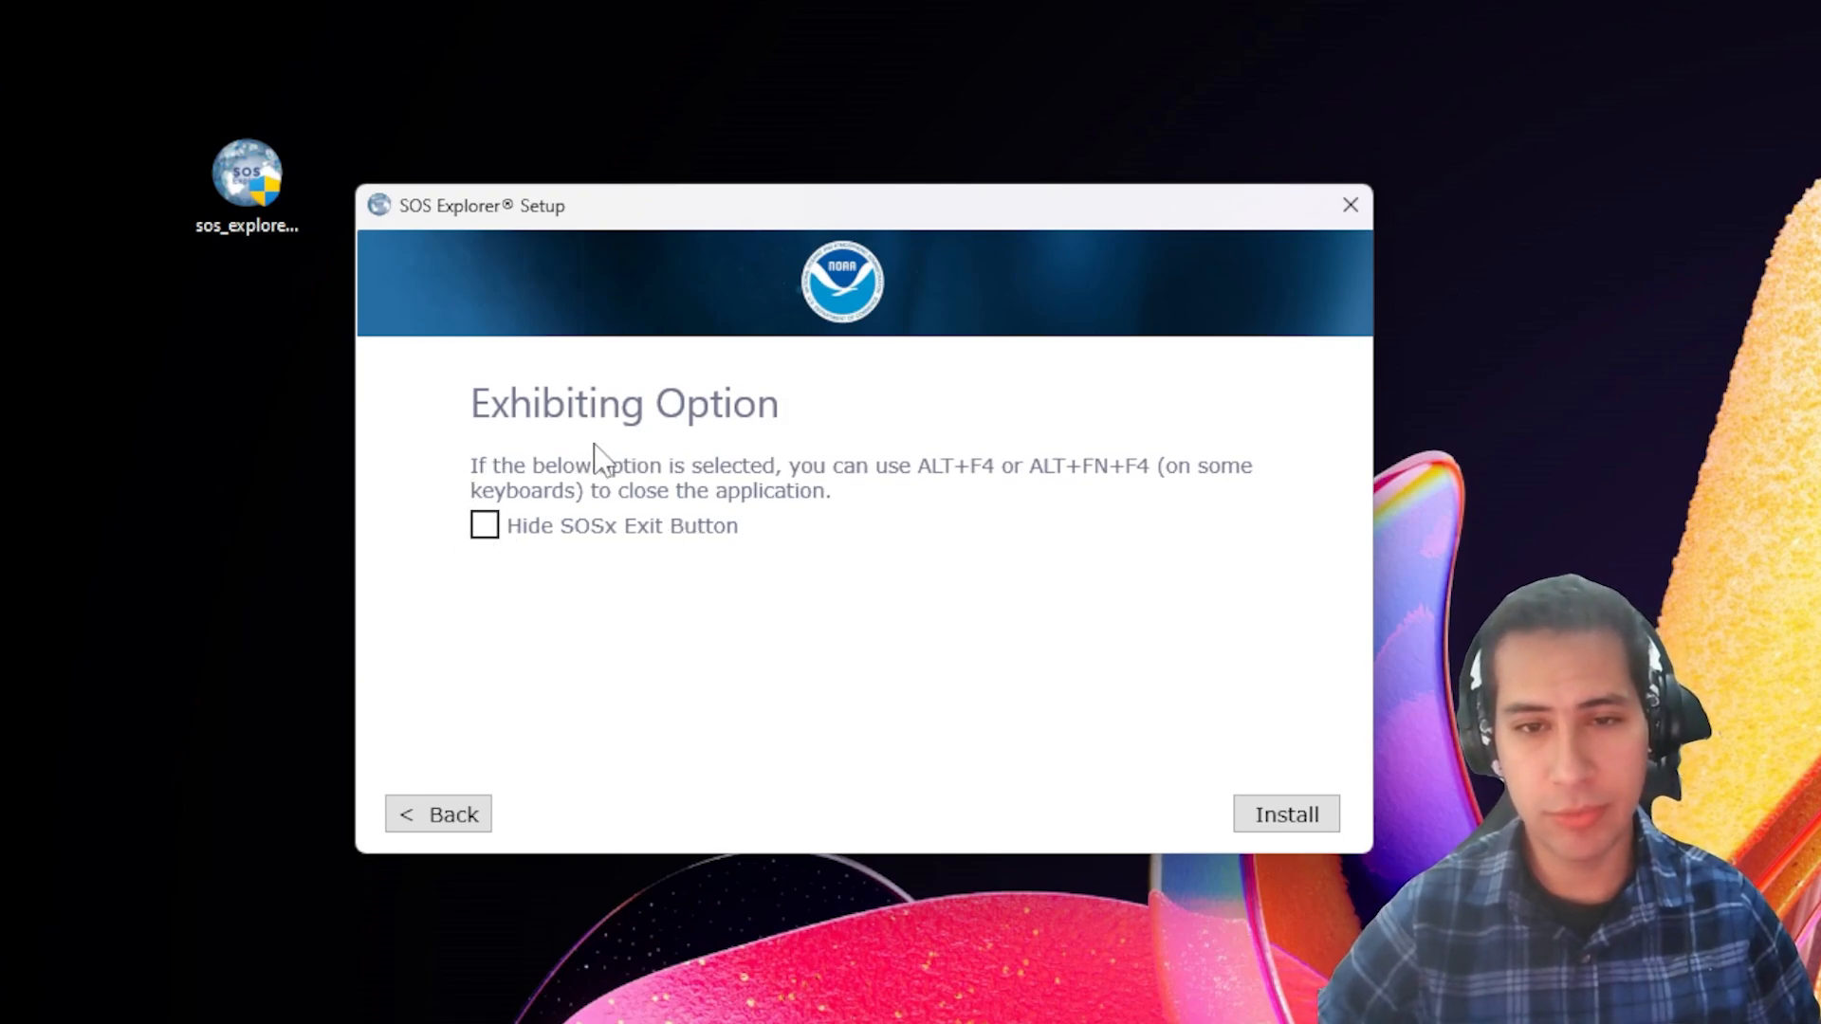
click(1287, 816)
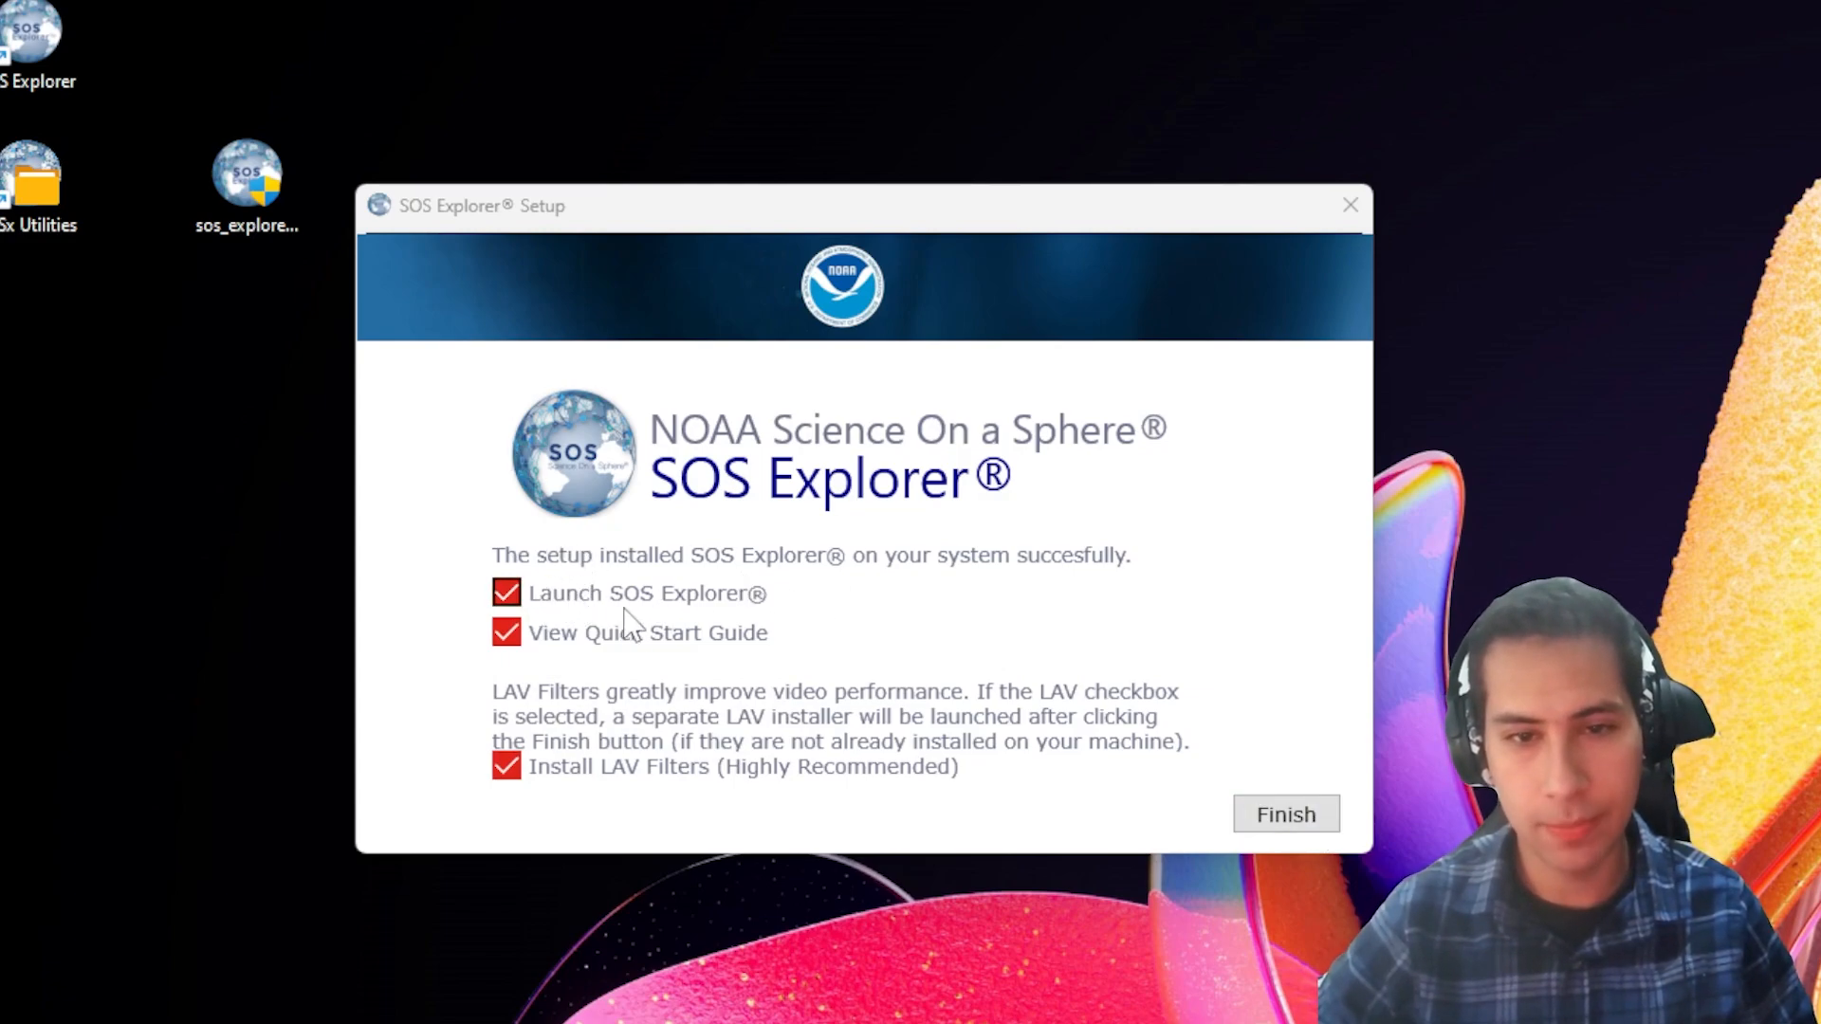
Step: Finish the setup with launching SOS Explorer and viewing the Quick Start Guide turned off, keeping Install LAV Filters enabled
click(505, 594)
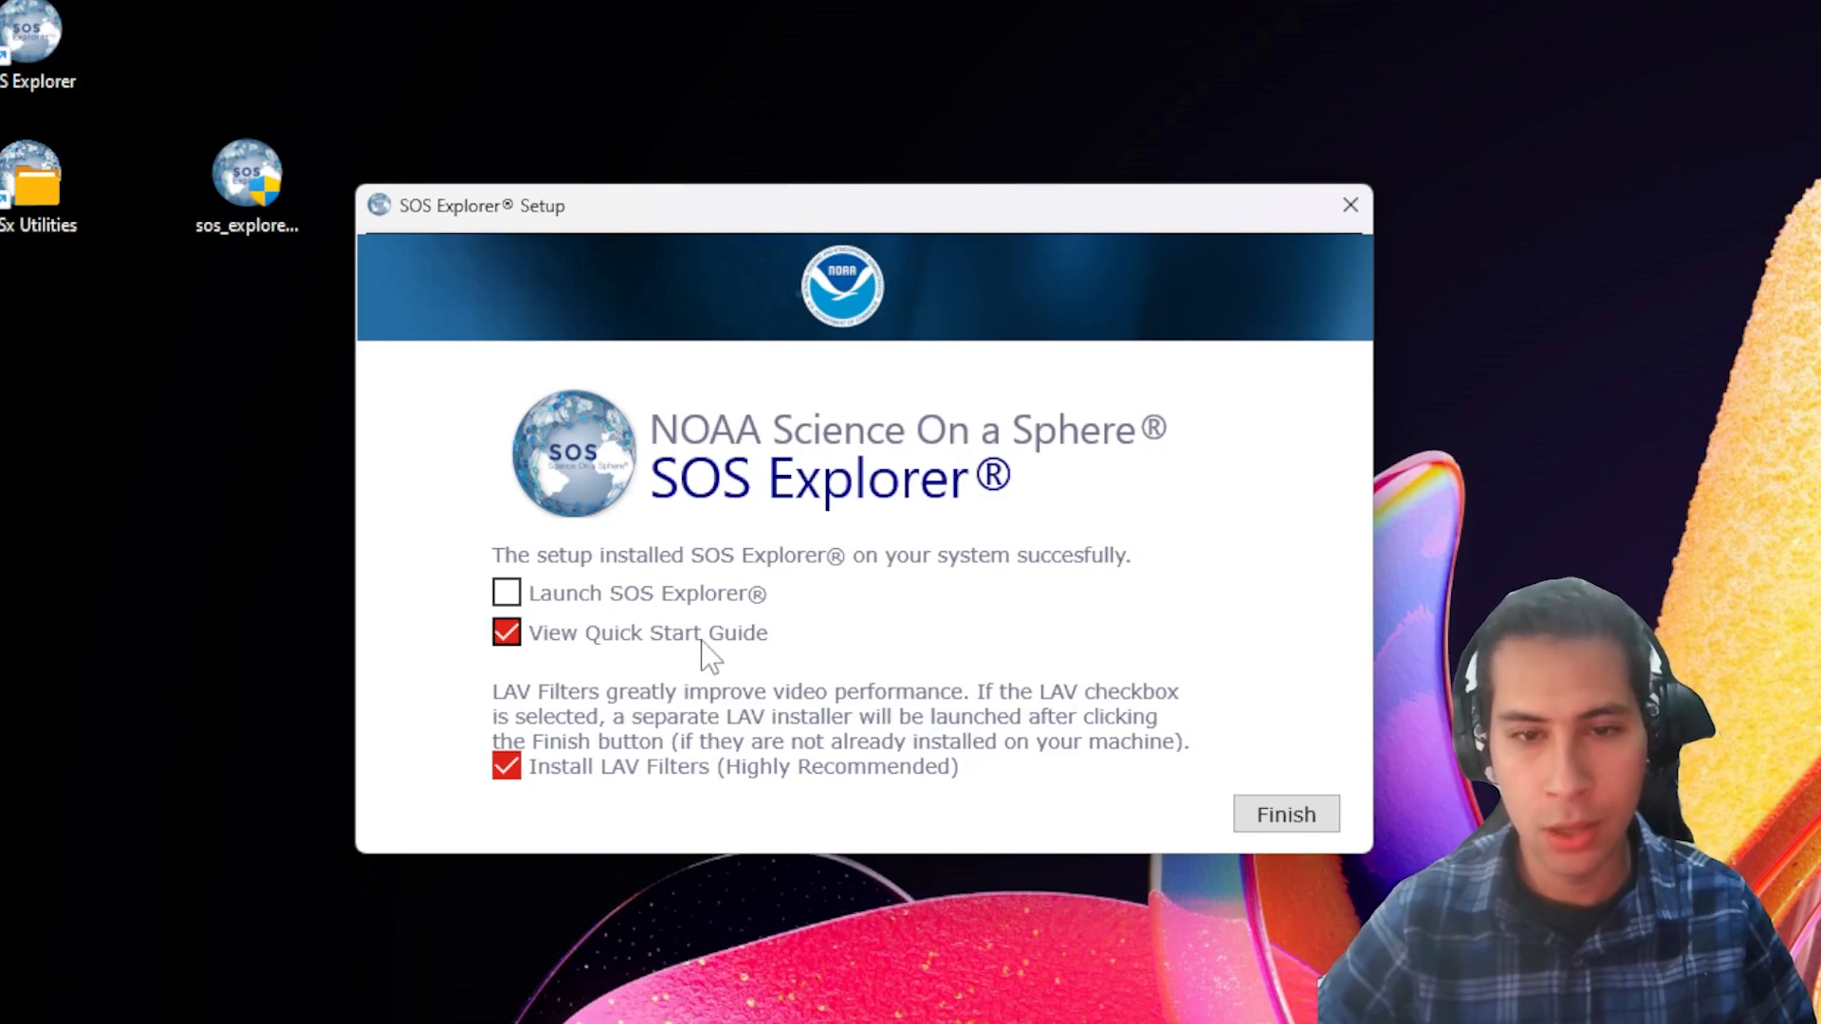
click(588, 638)
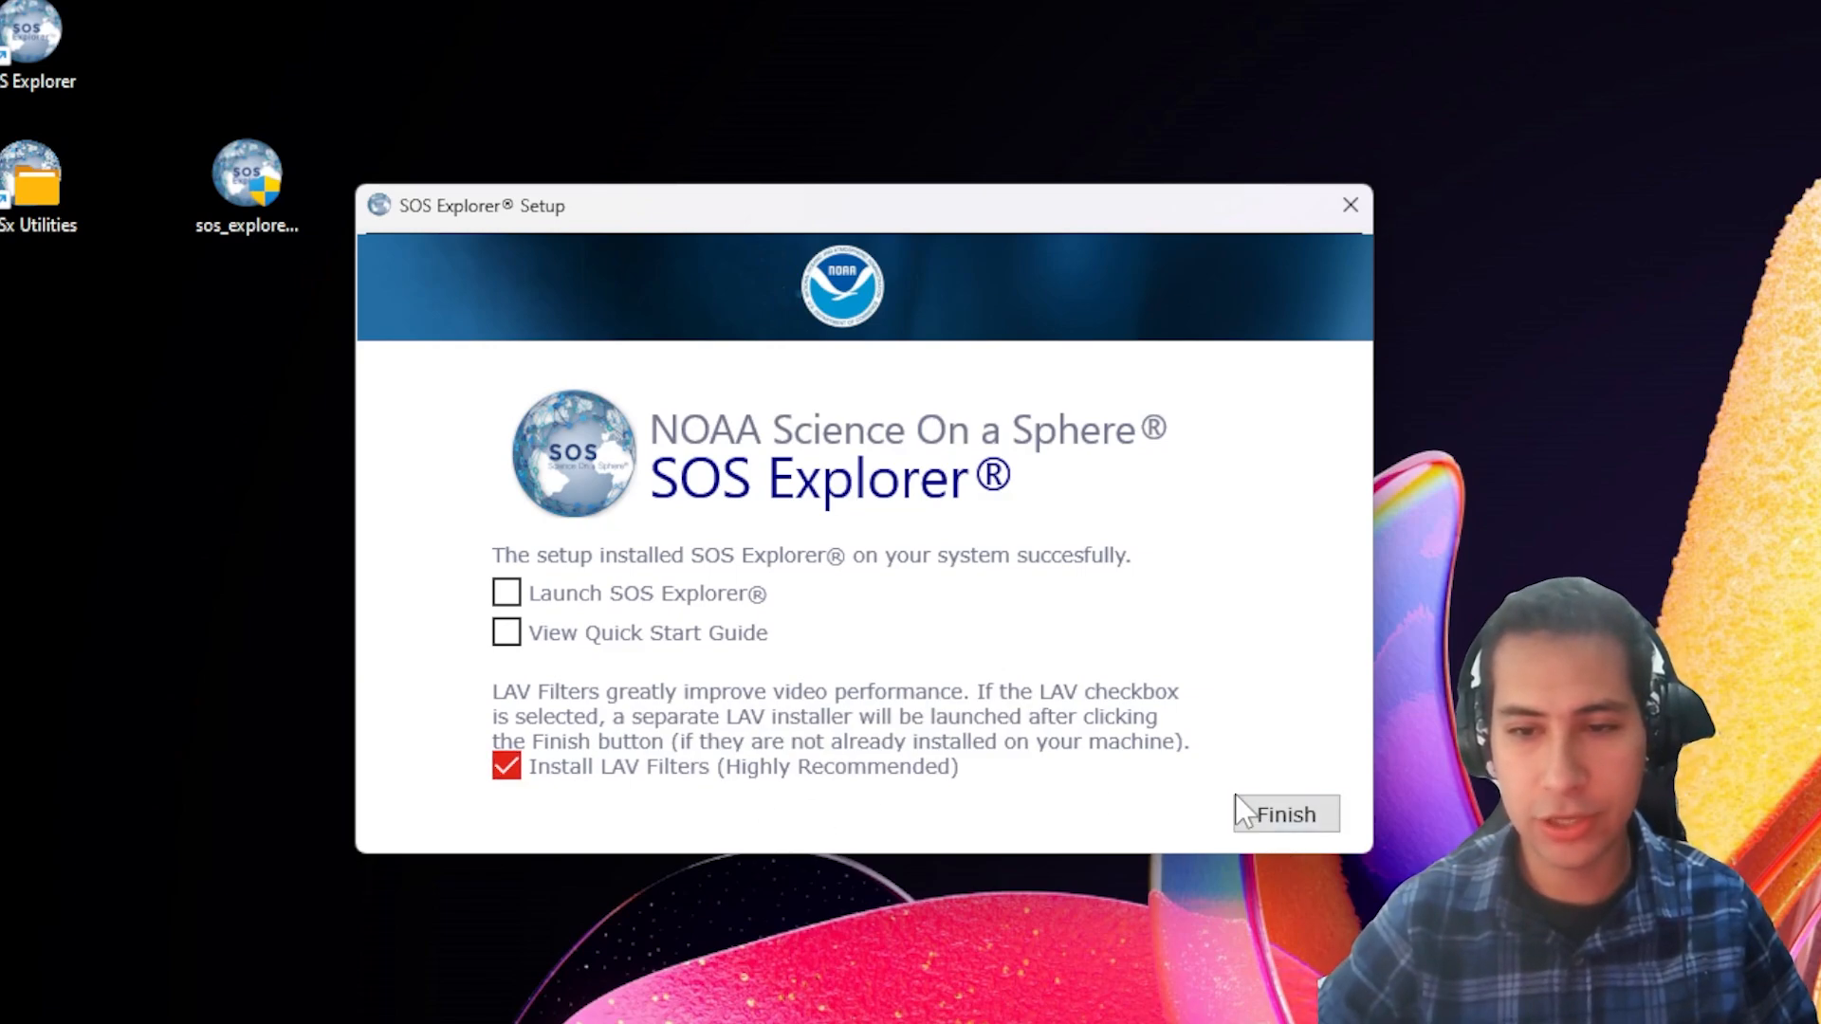
click(1261, 817)
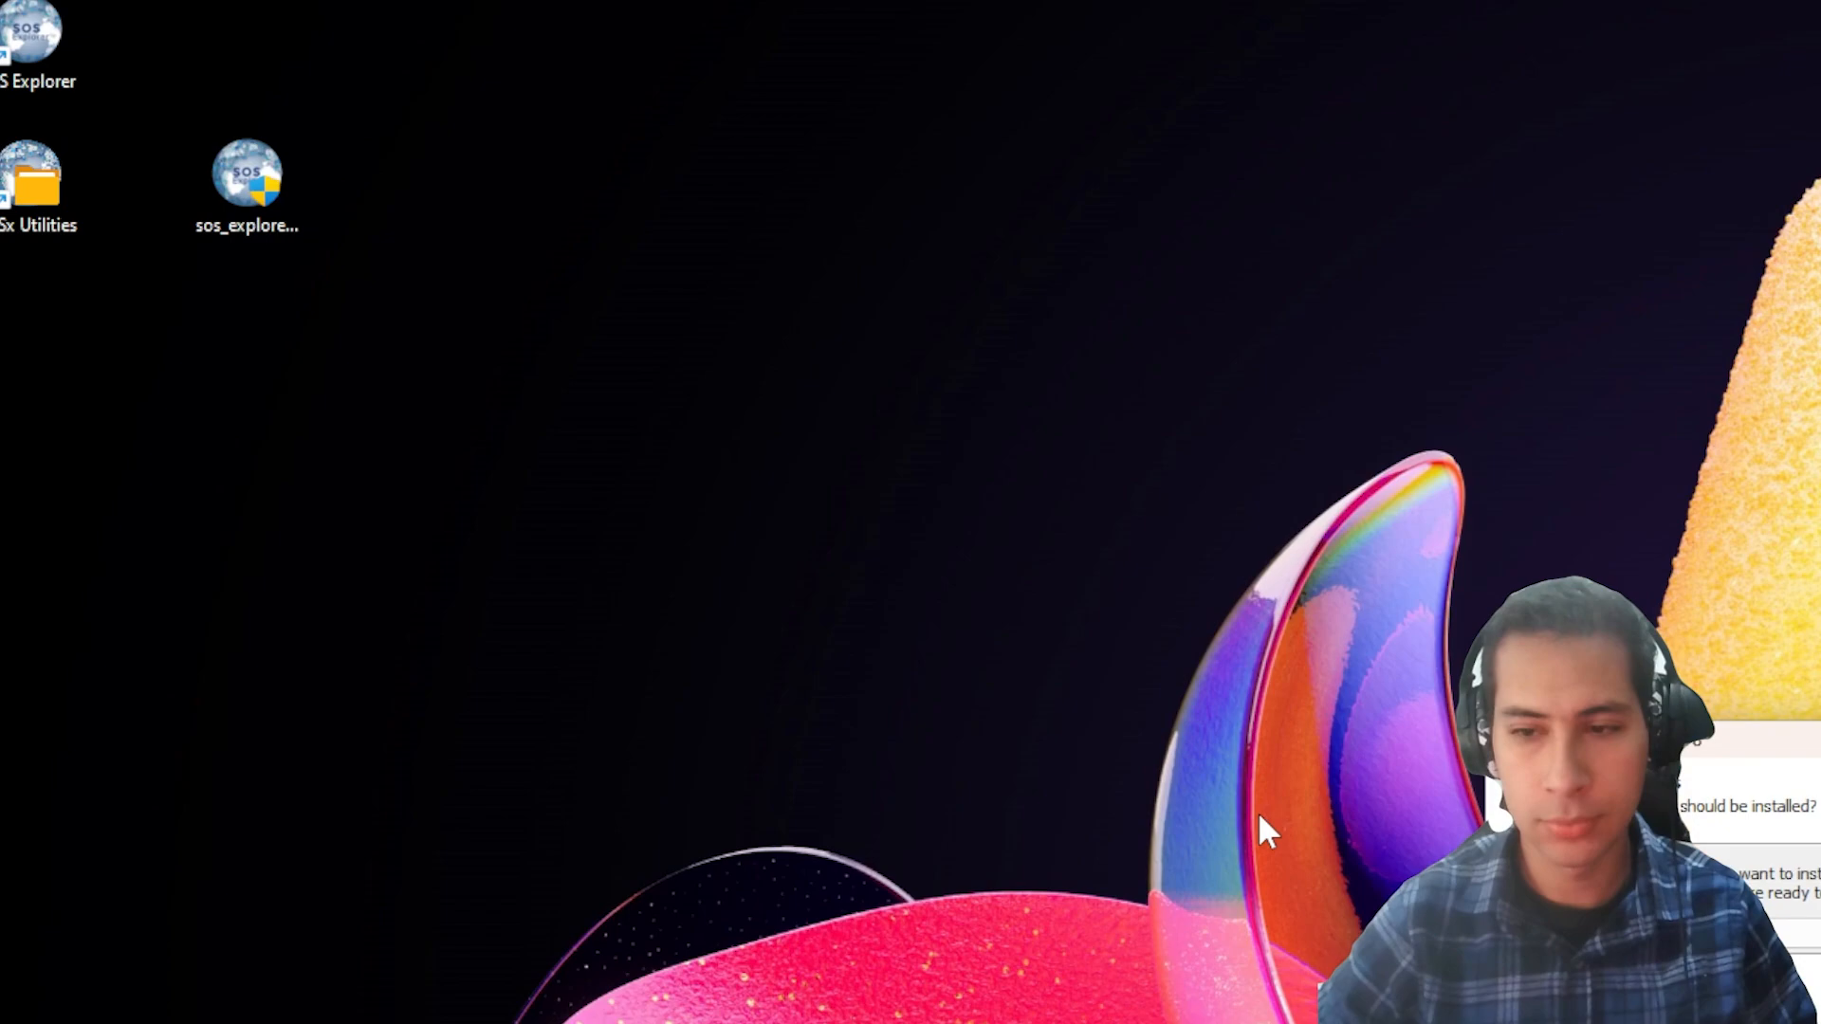
Step: Install LAV Filters 0.78 with the Full component set, Start Menu shortcuts and the default splitter formats
drag(969, 427, 622, 305)
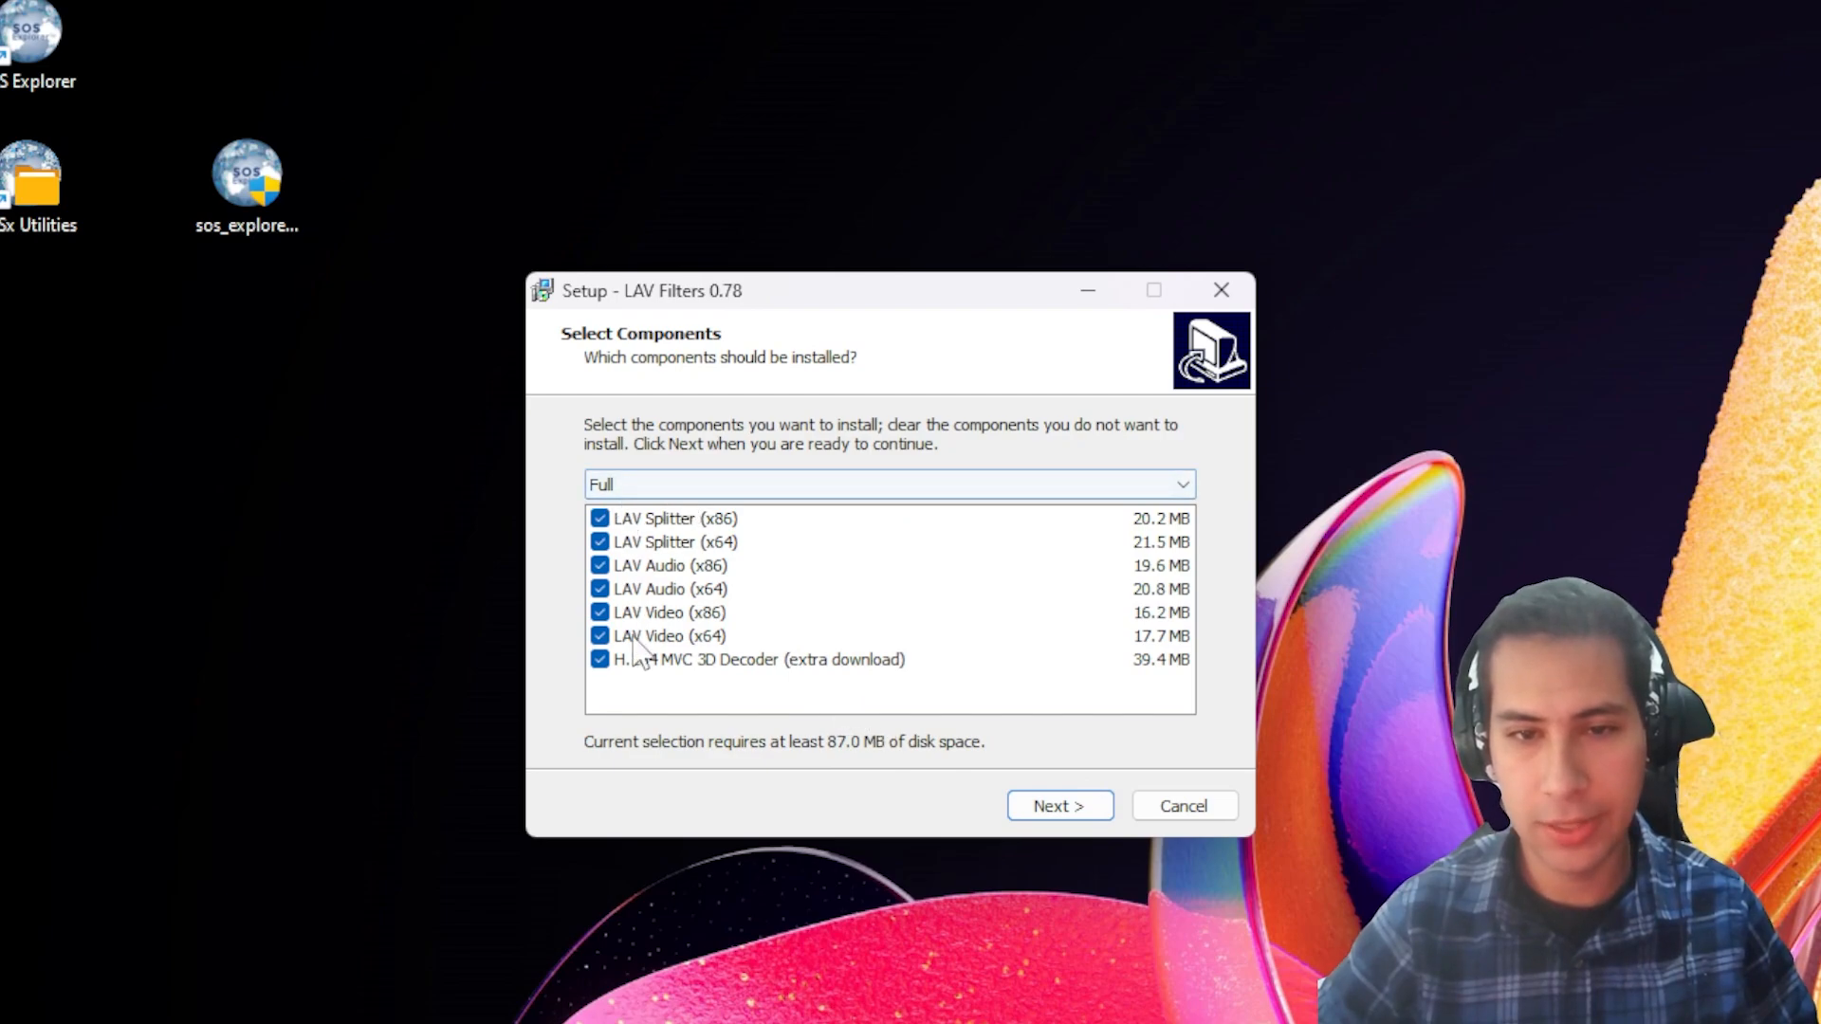
click(1049, 808)
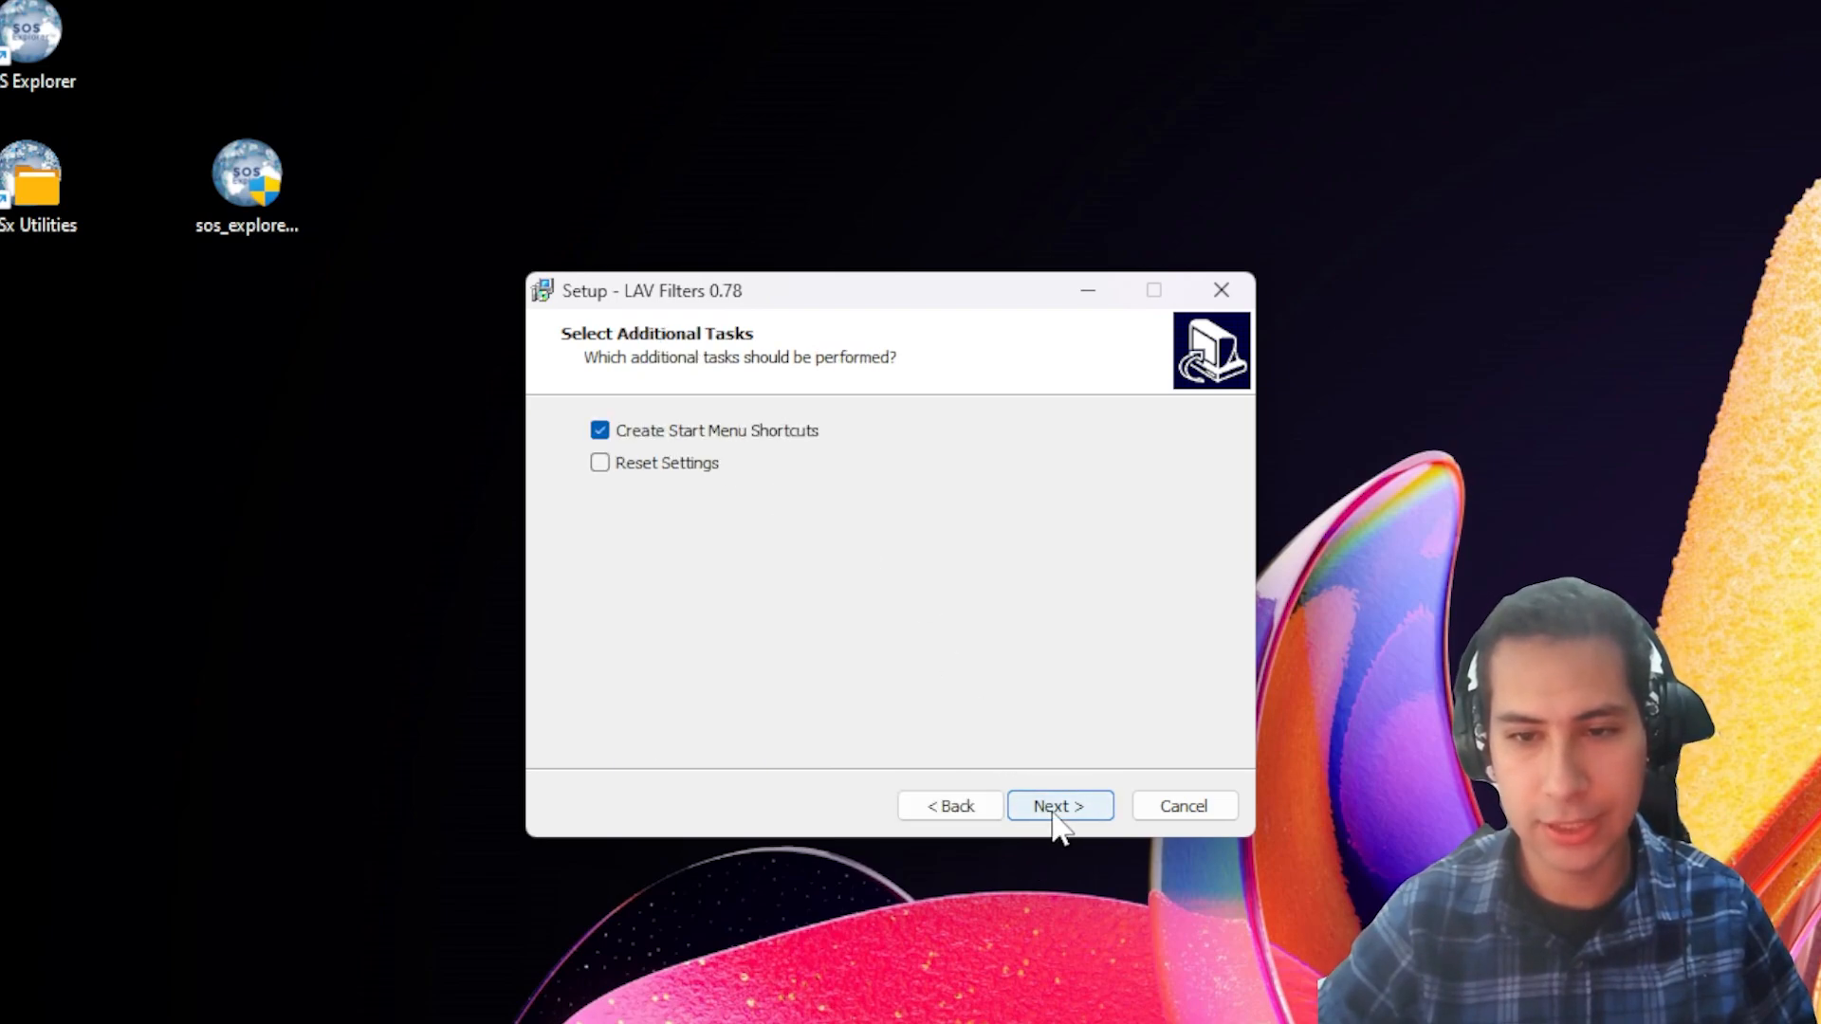
click(1051, 817)
scroll(952, 569, down, 5)
scroll(922, 586, up, 5)
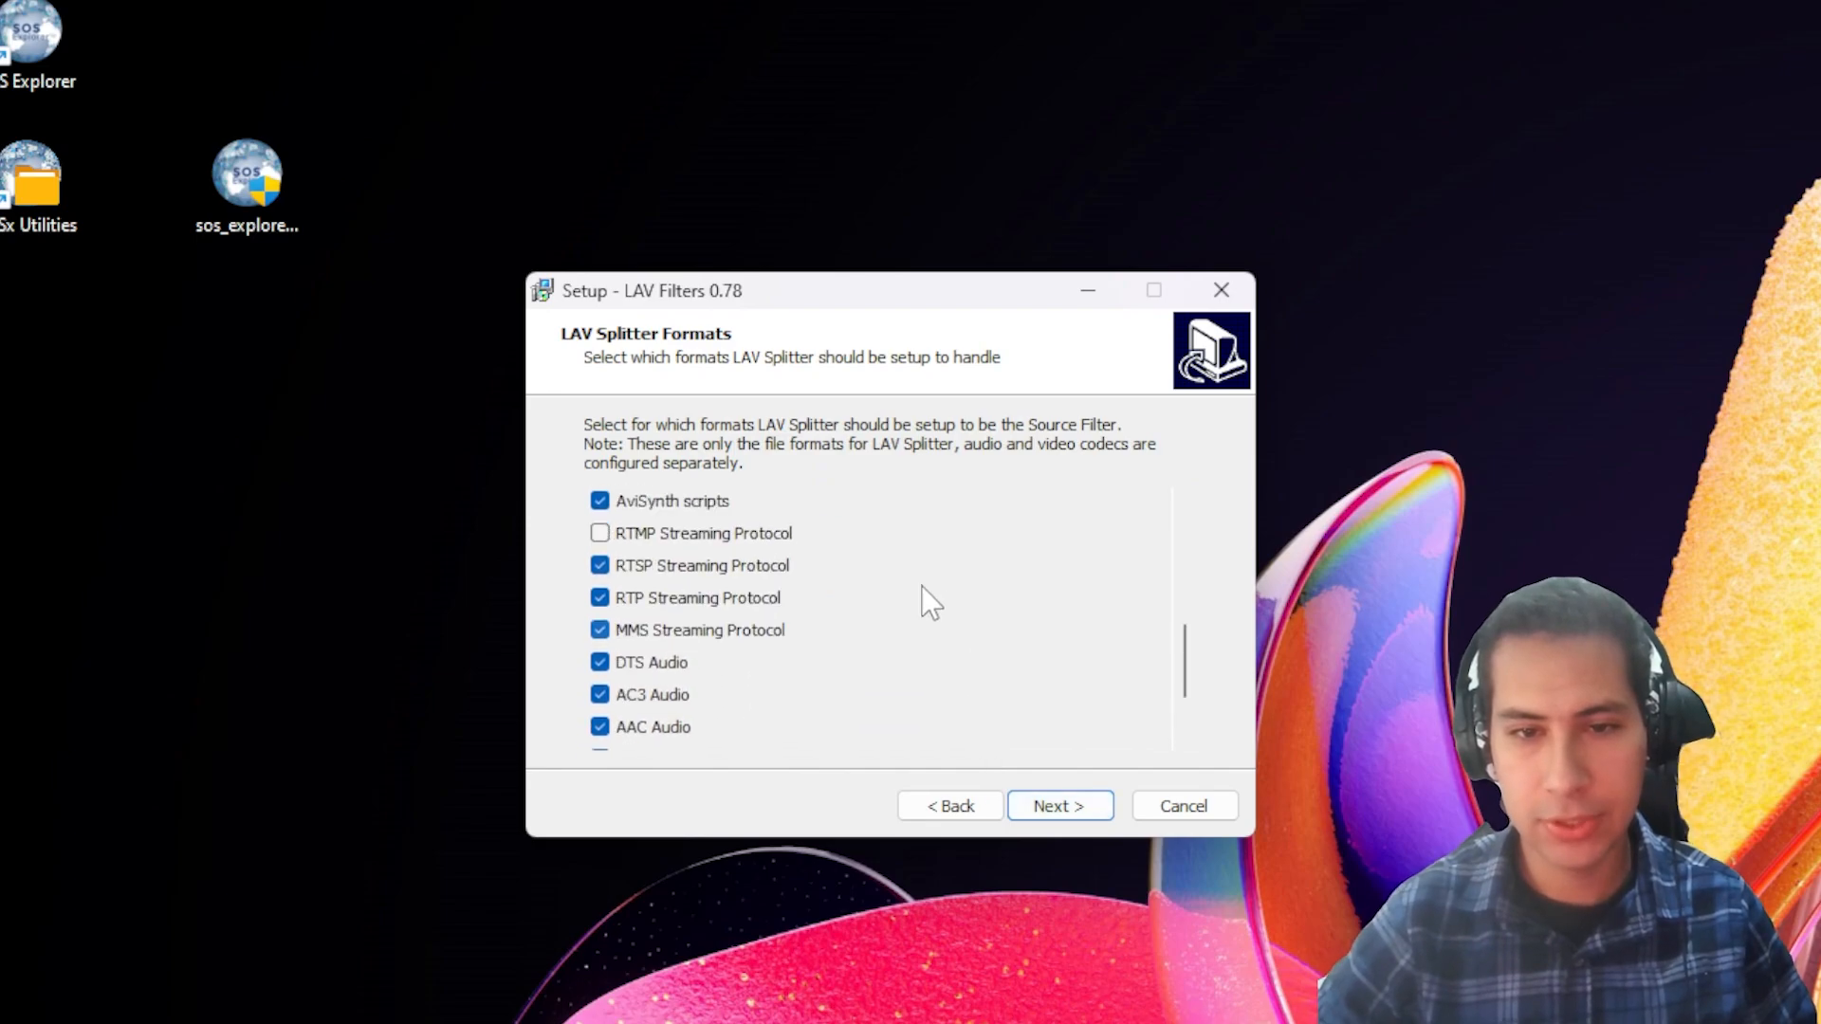
click(1062, 811)
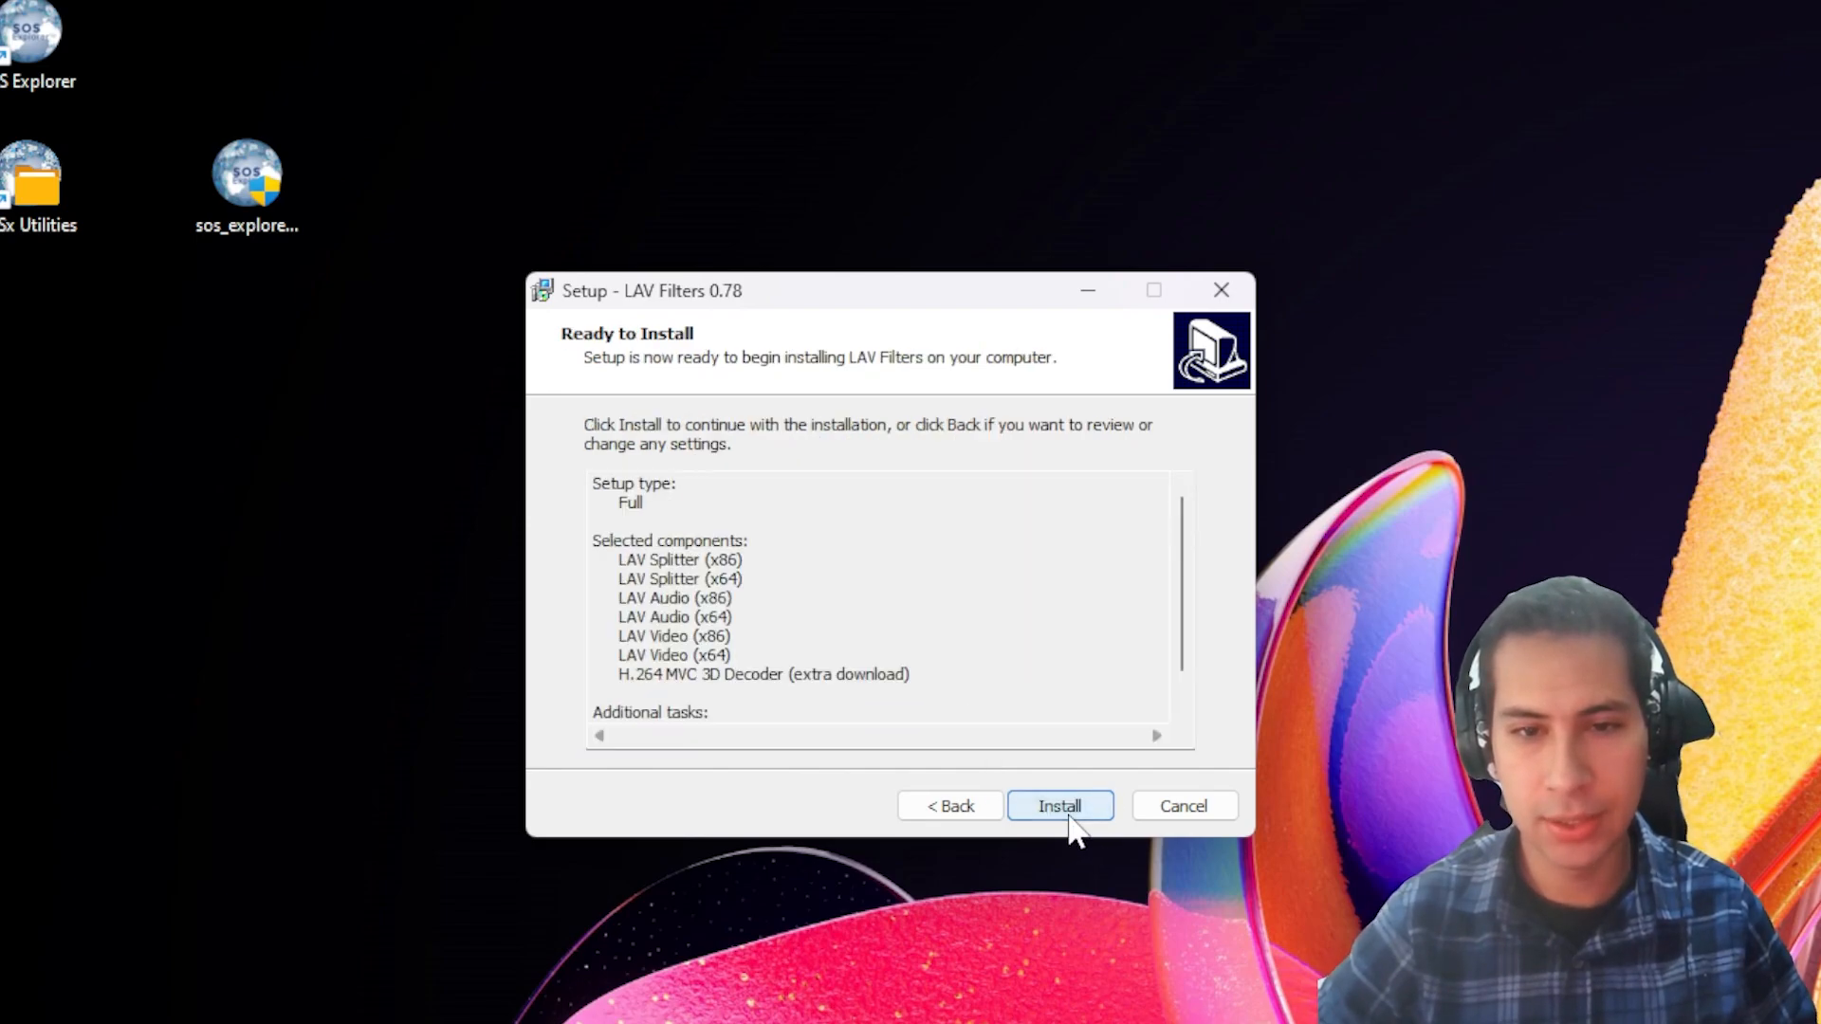
click(1046, 814)
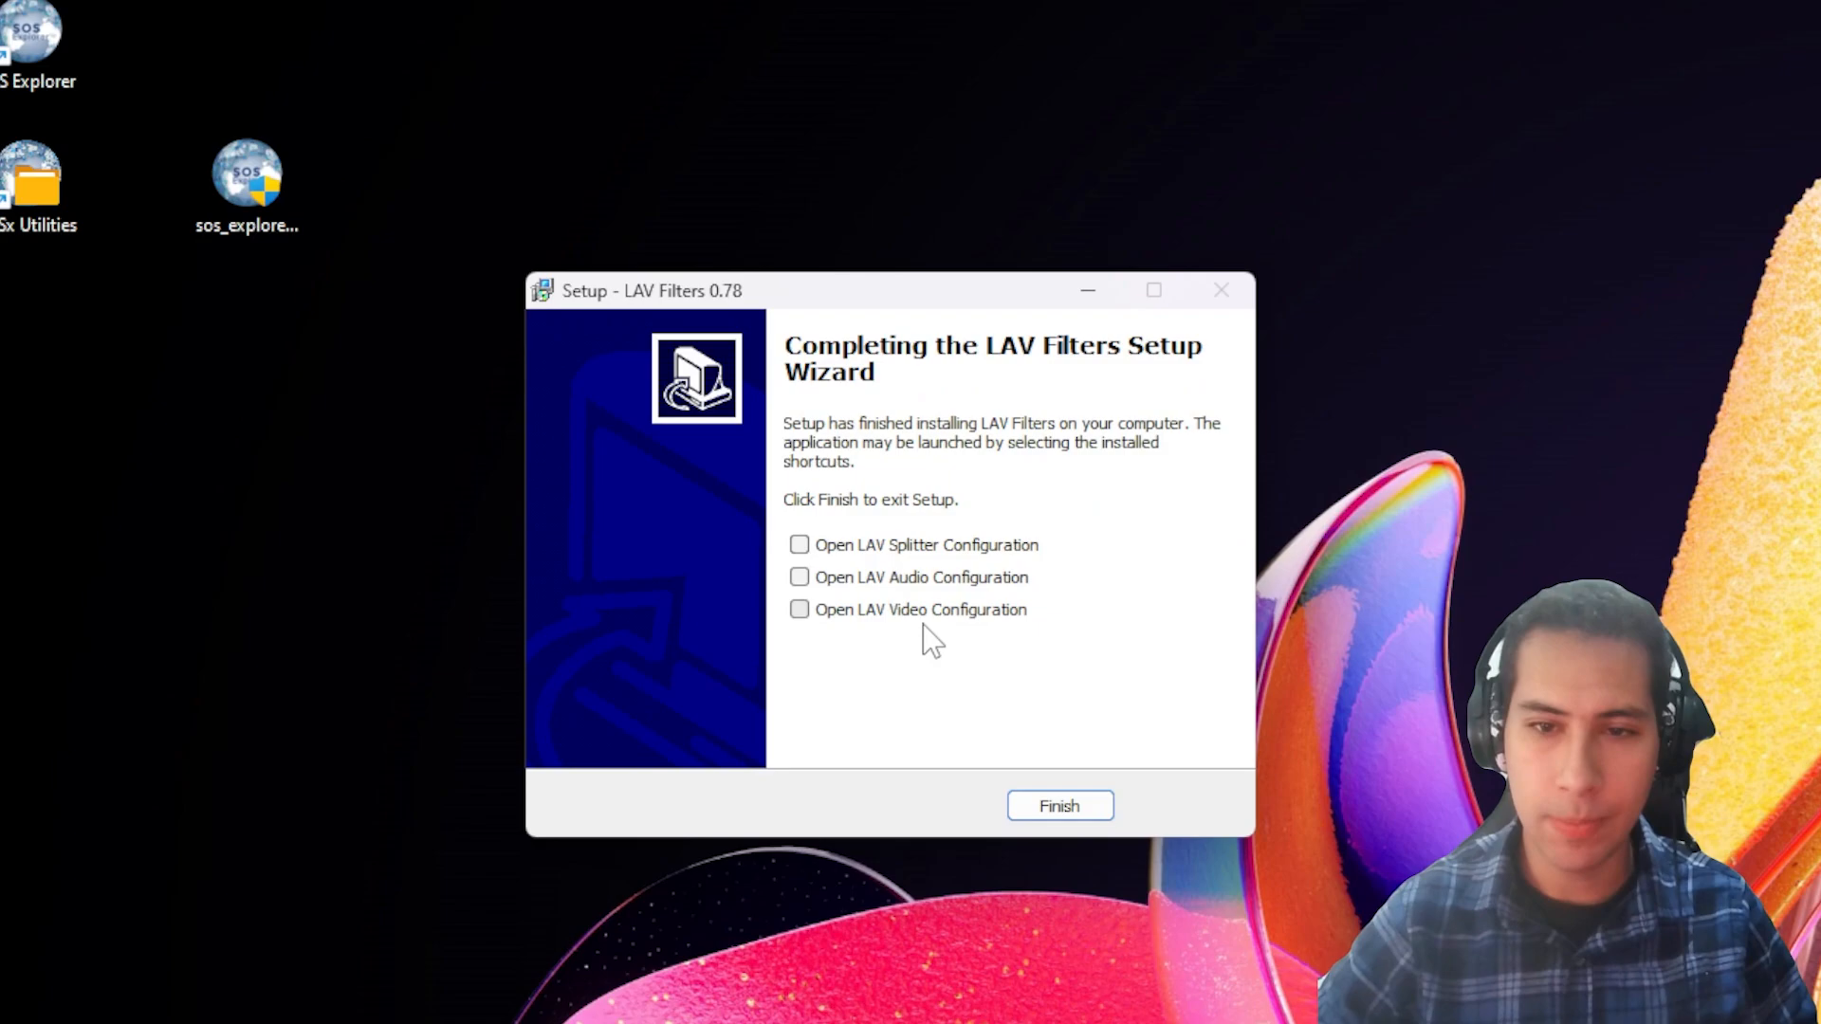
Step: Finish the LAV Filters setup without opening any configuration, then review the Real-time Dataset Synchronizer's download log and minimize it
click(1060, 806)
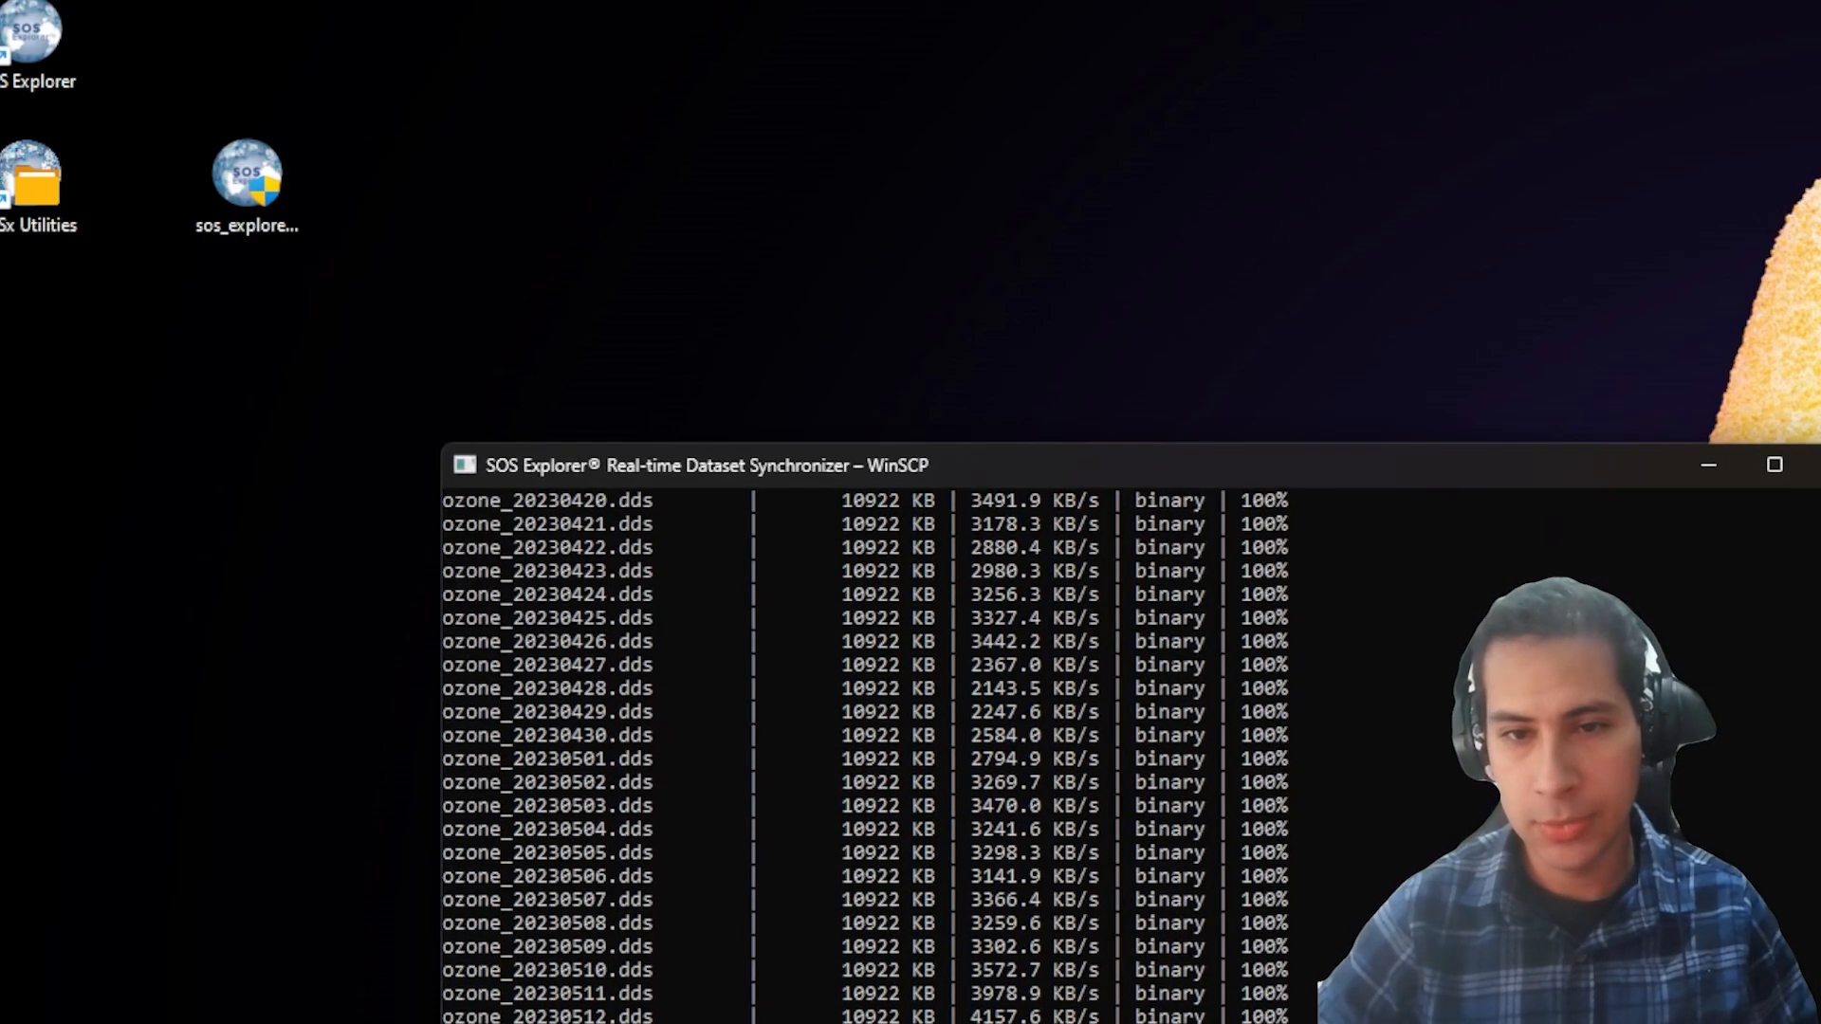
drag(1426, 466, 1279, 156)
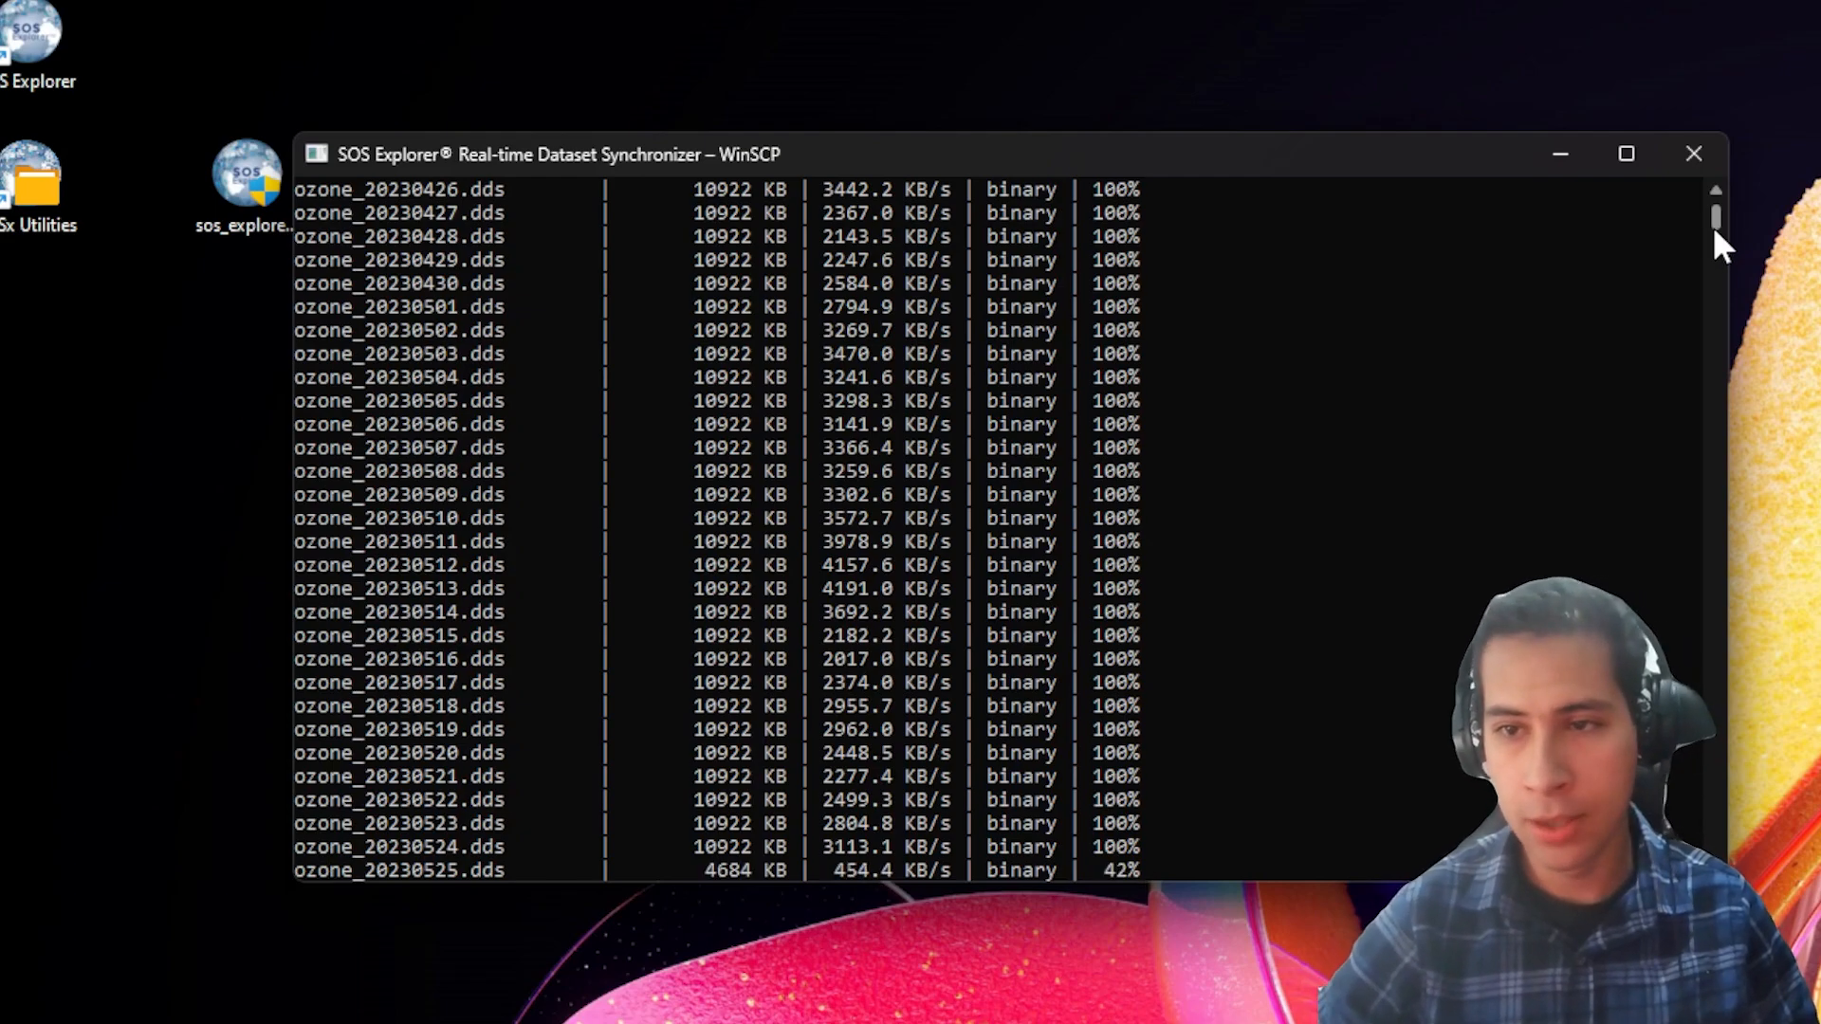
drag(1711, 220, 1054, 135)
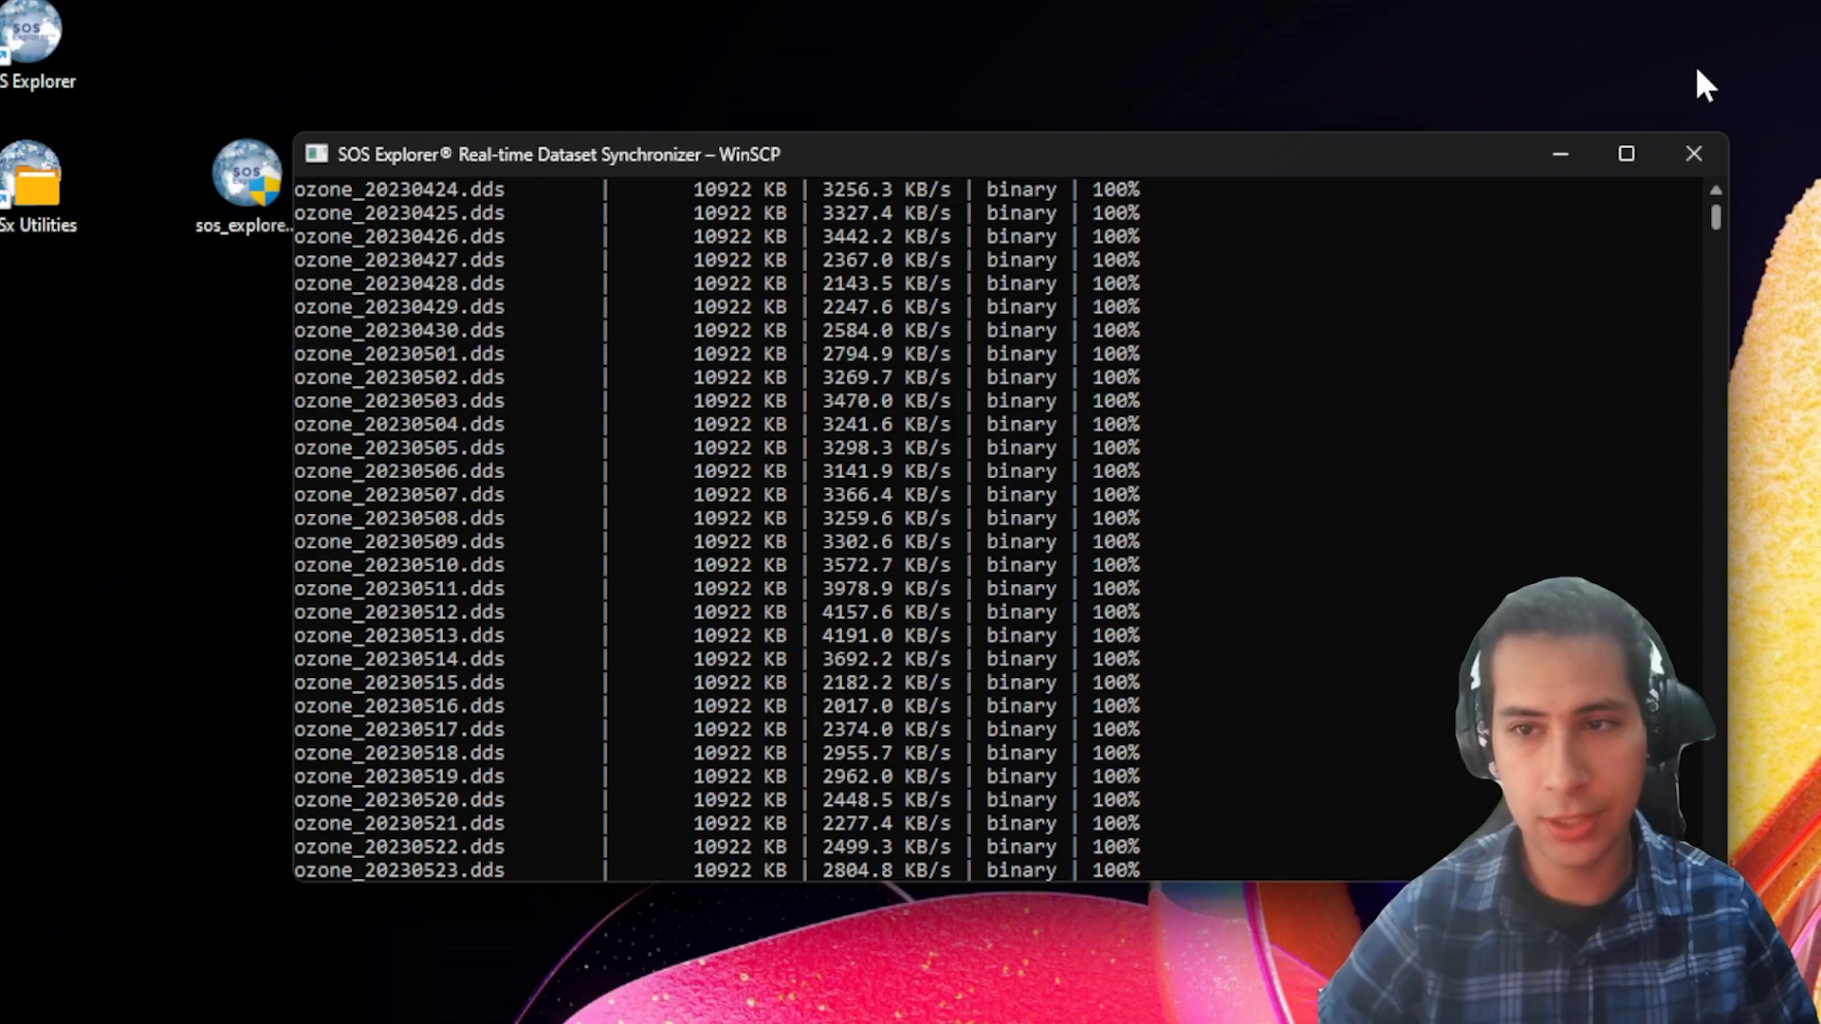
drag(1716, 220, 1716, 187)
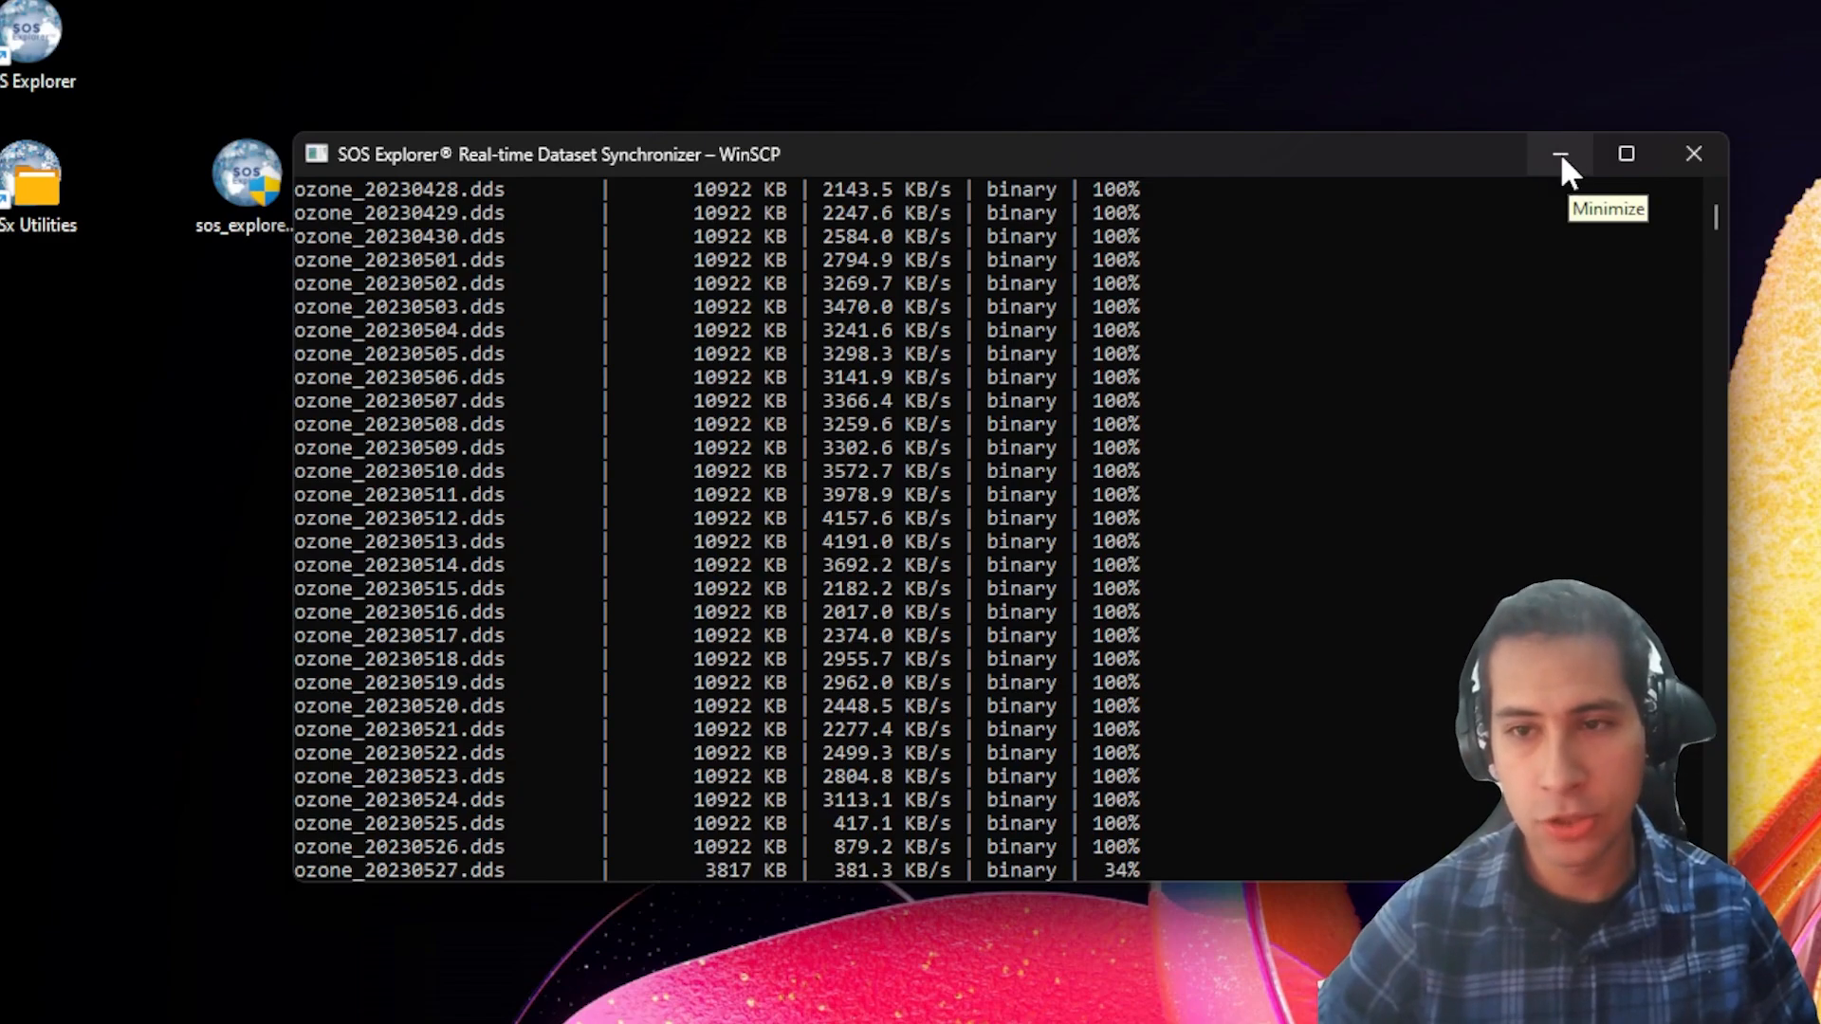
click(1557, 153)
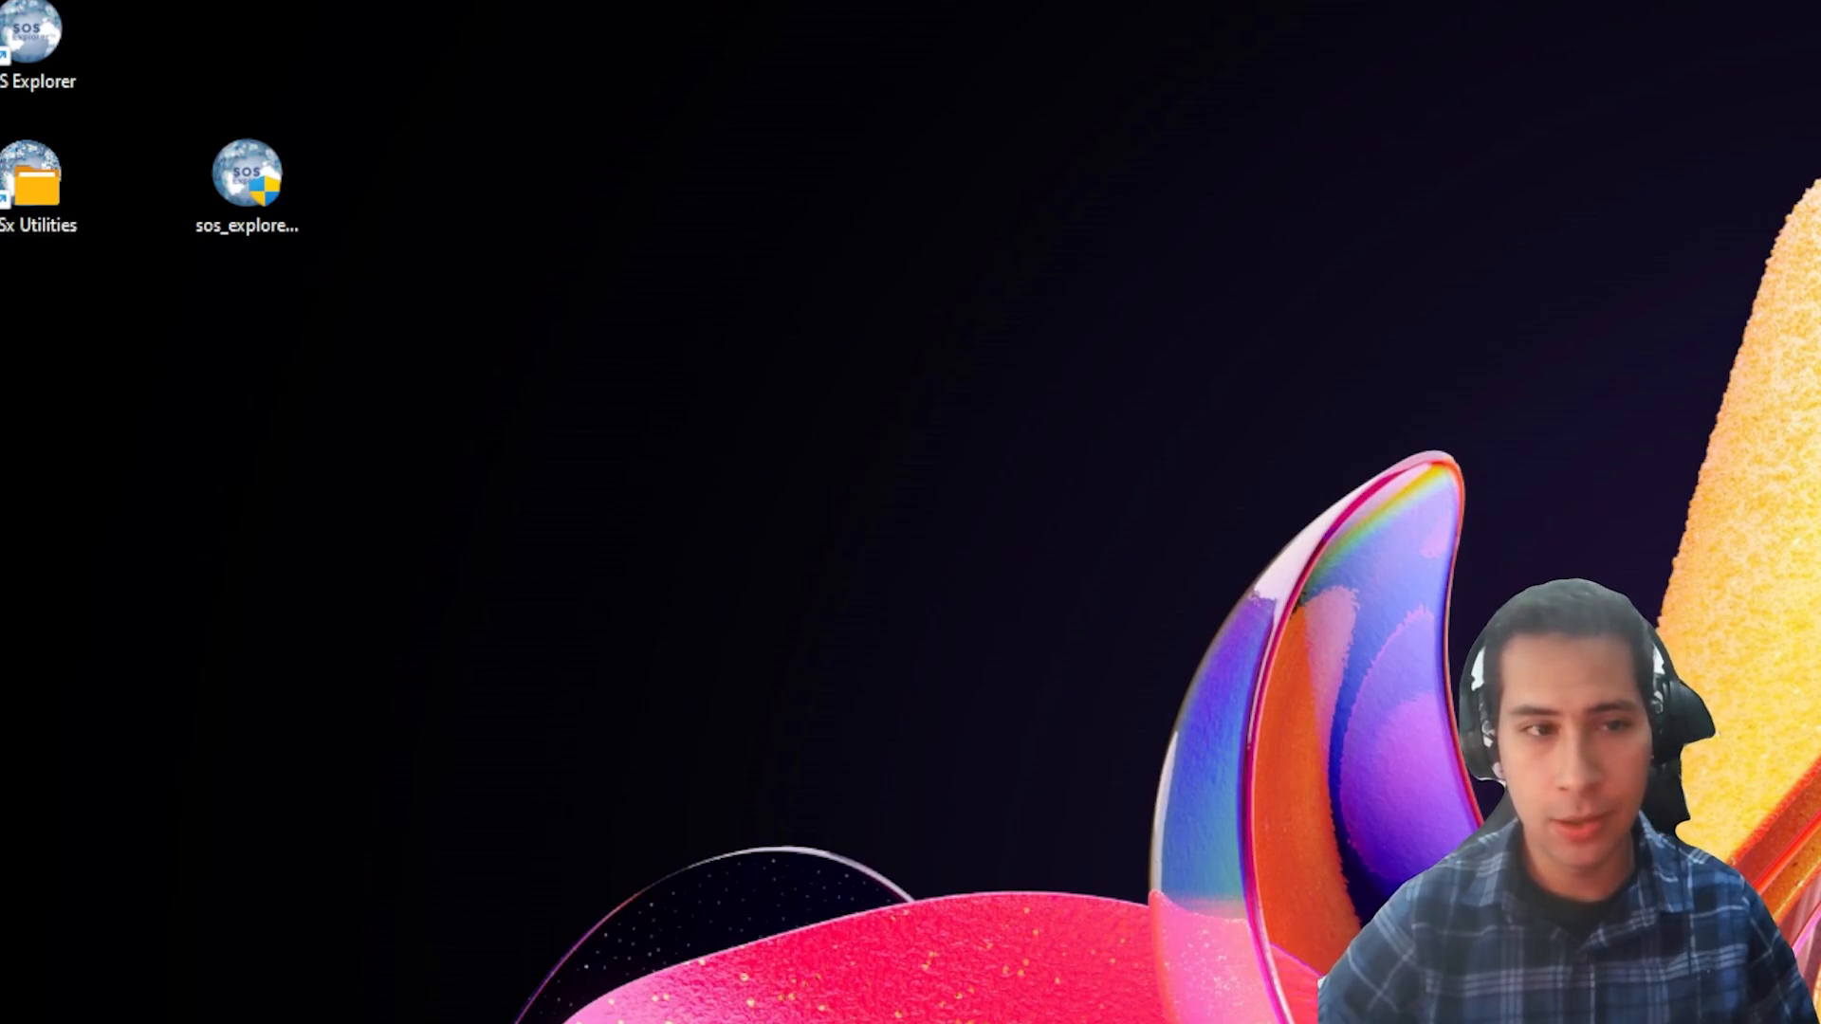
Step: Open the SOSx Utilities folder, narrow its navigation pane, and resize and reposition the window so all the shortcuts fit on the desktop
drag(0, 379, 1008, 71)
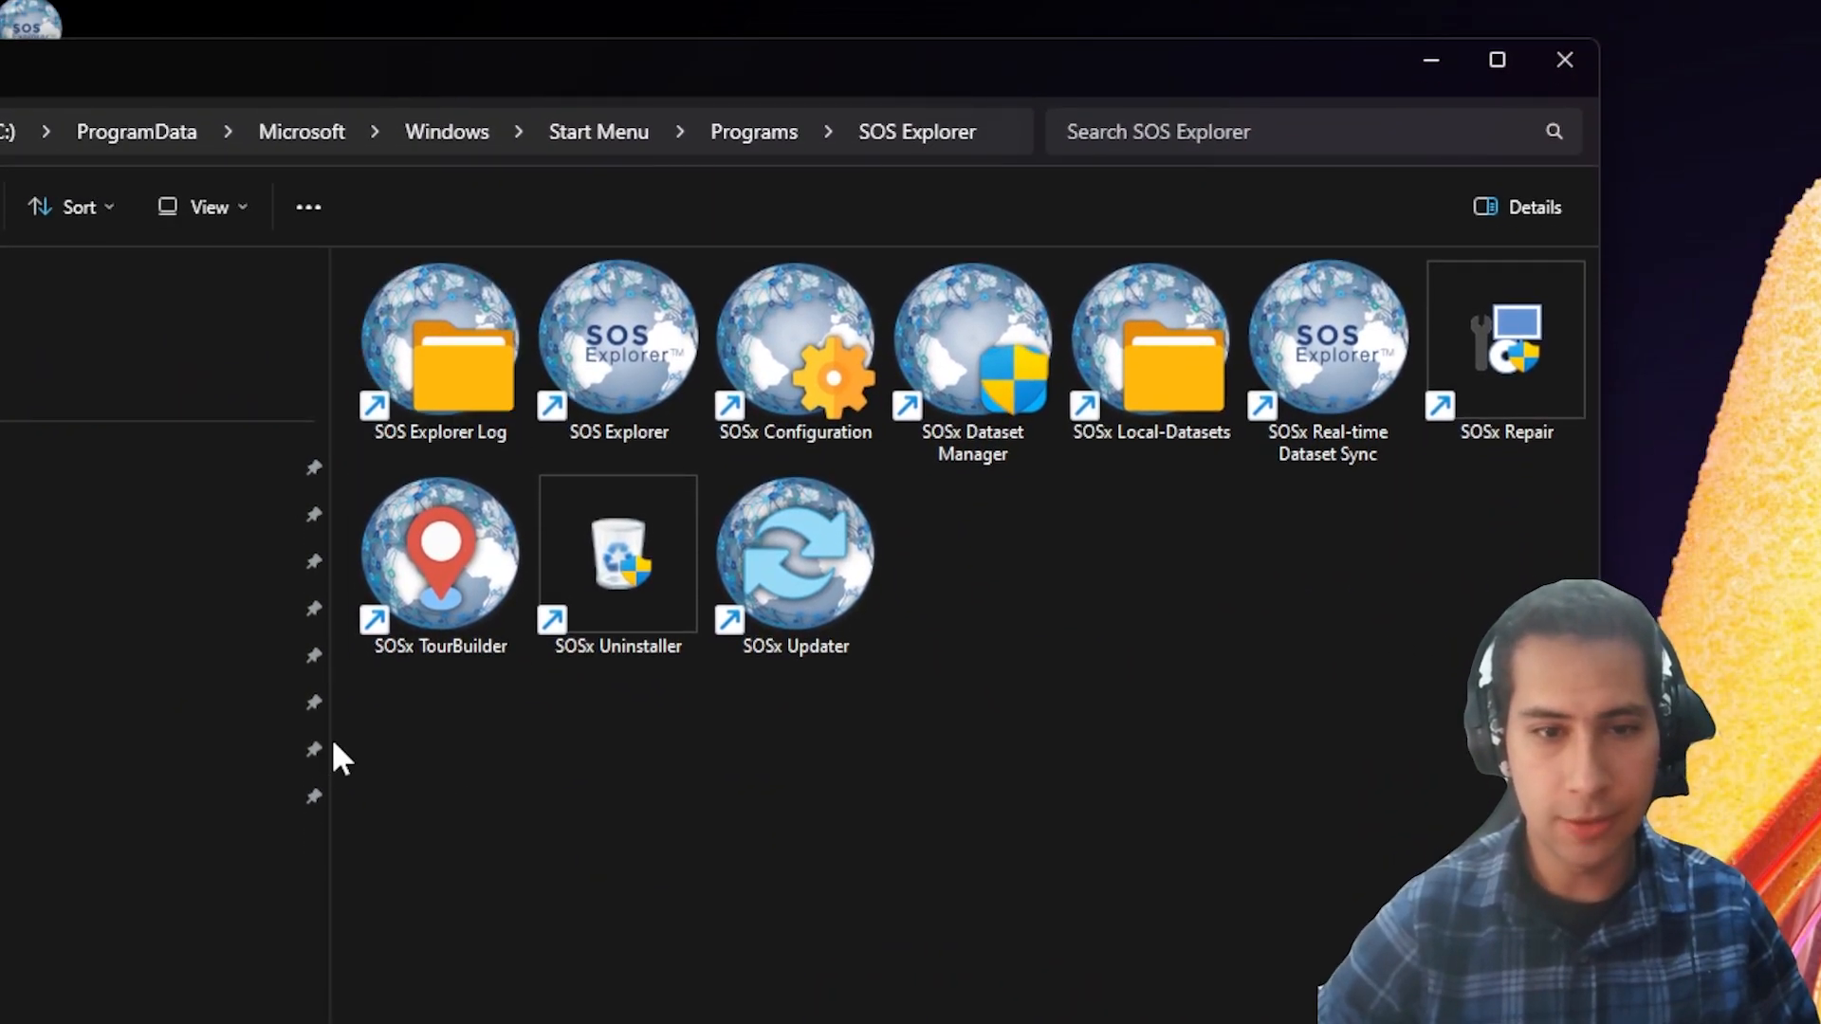
drag(328, 743, 0, 743)
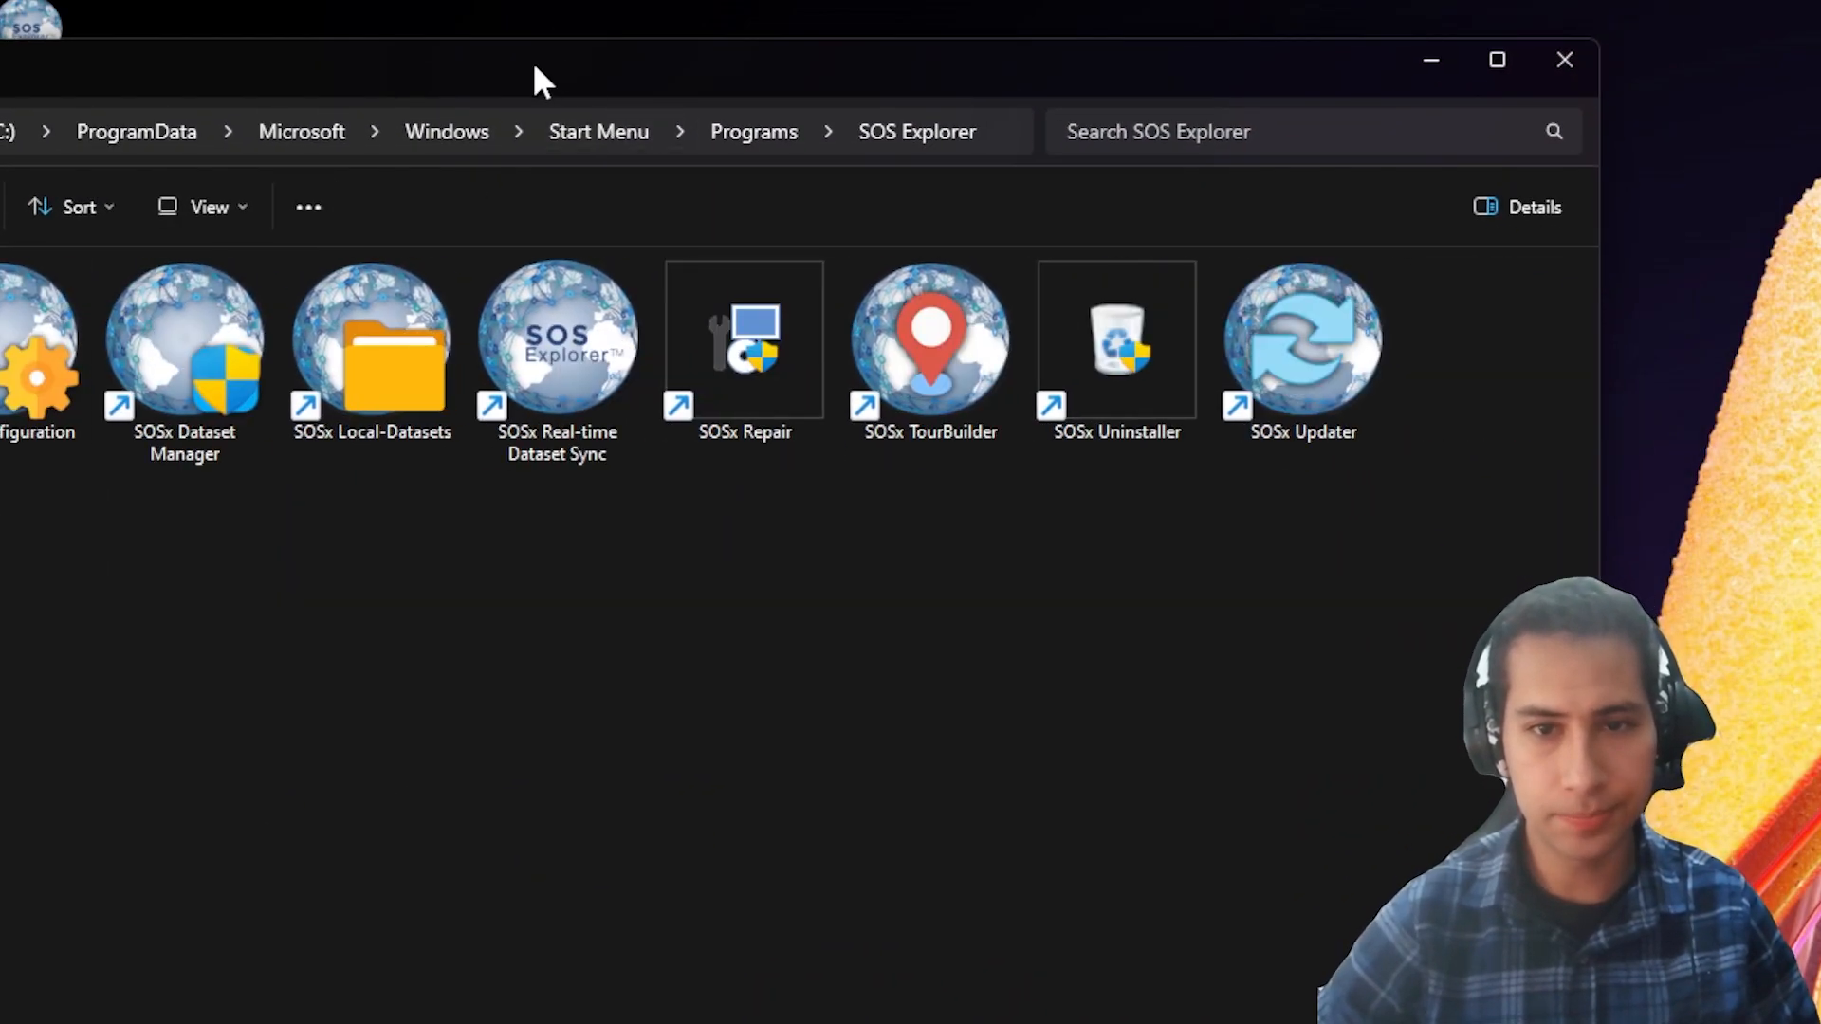
drag(532, 68, 1095, 40)
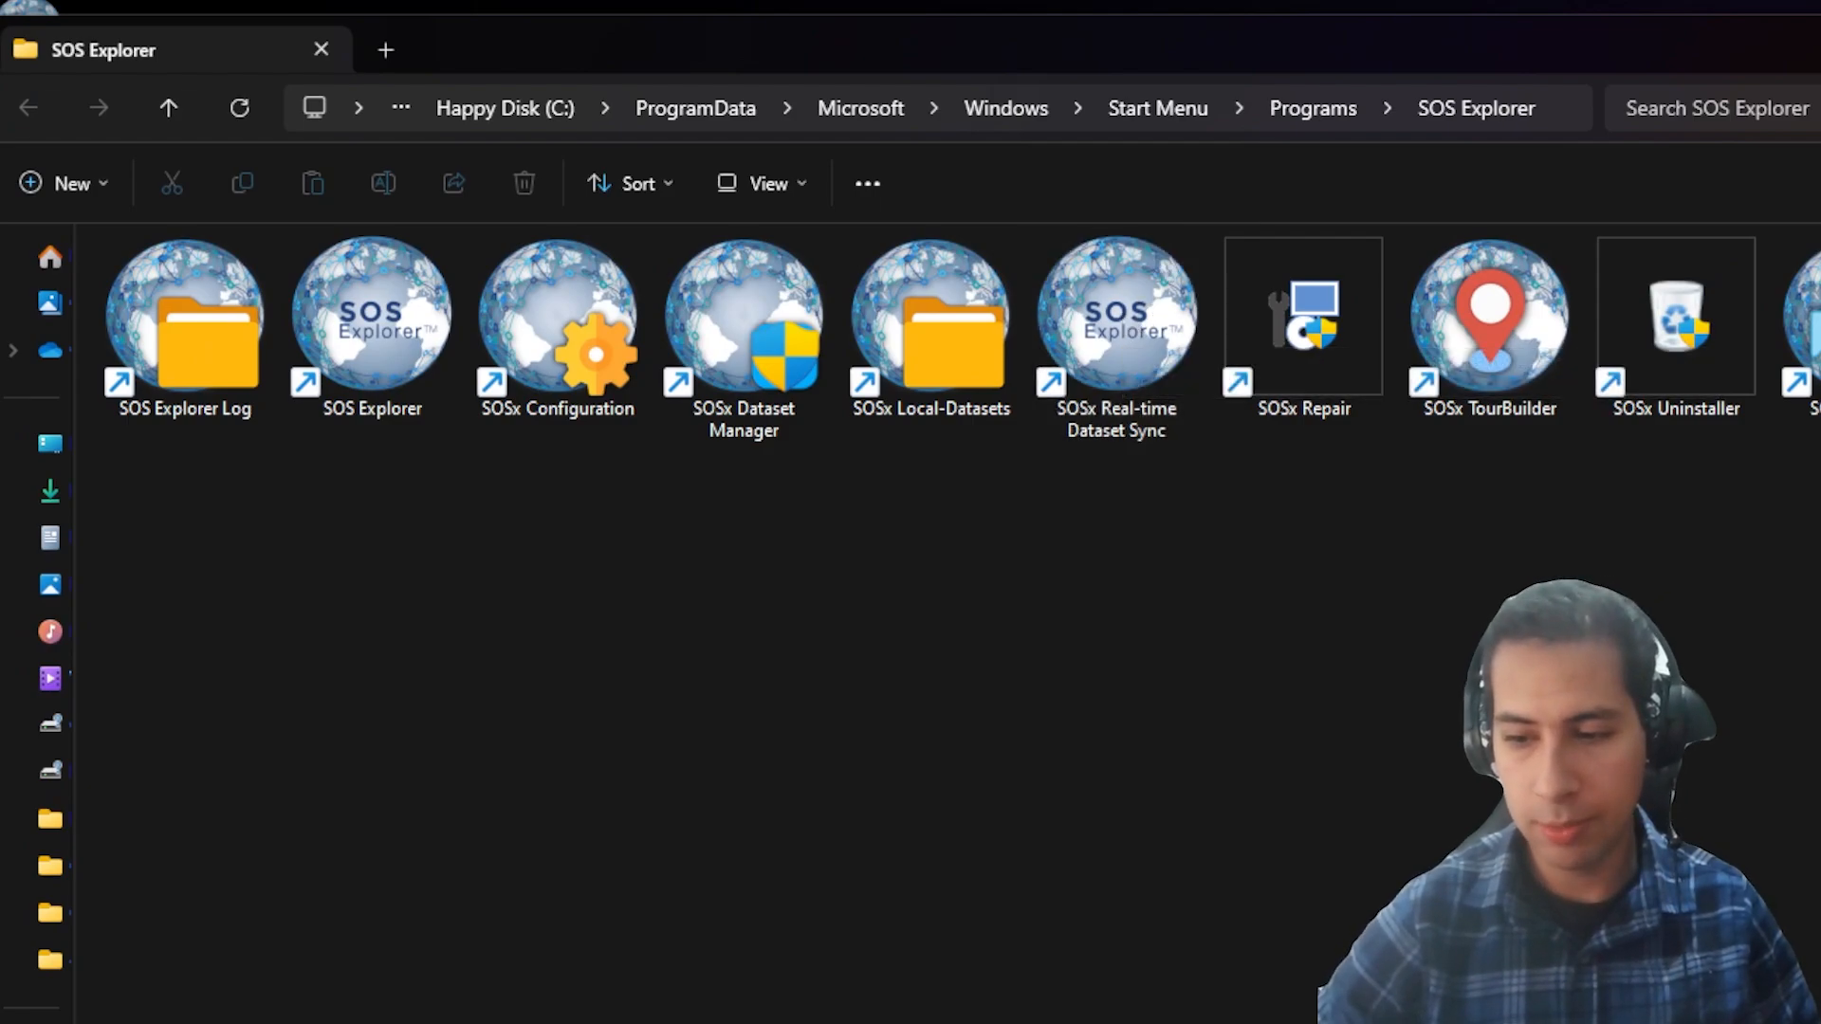
drag(1820, 1023, 1480, 918)
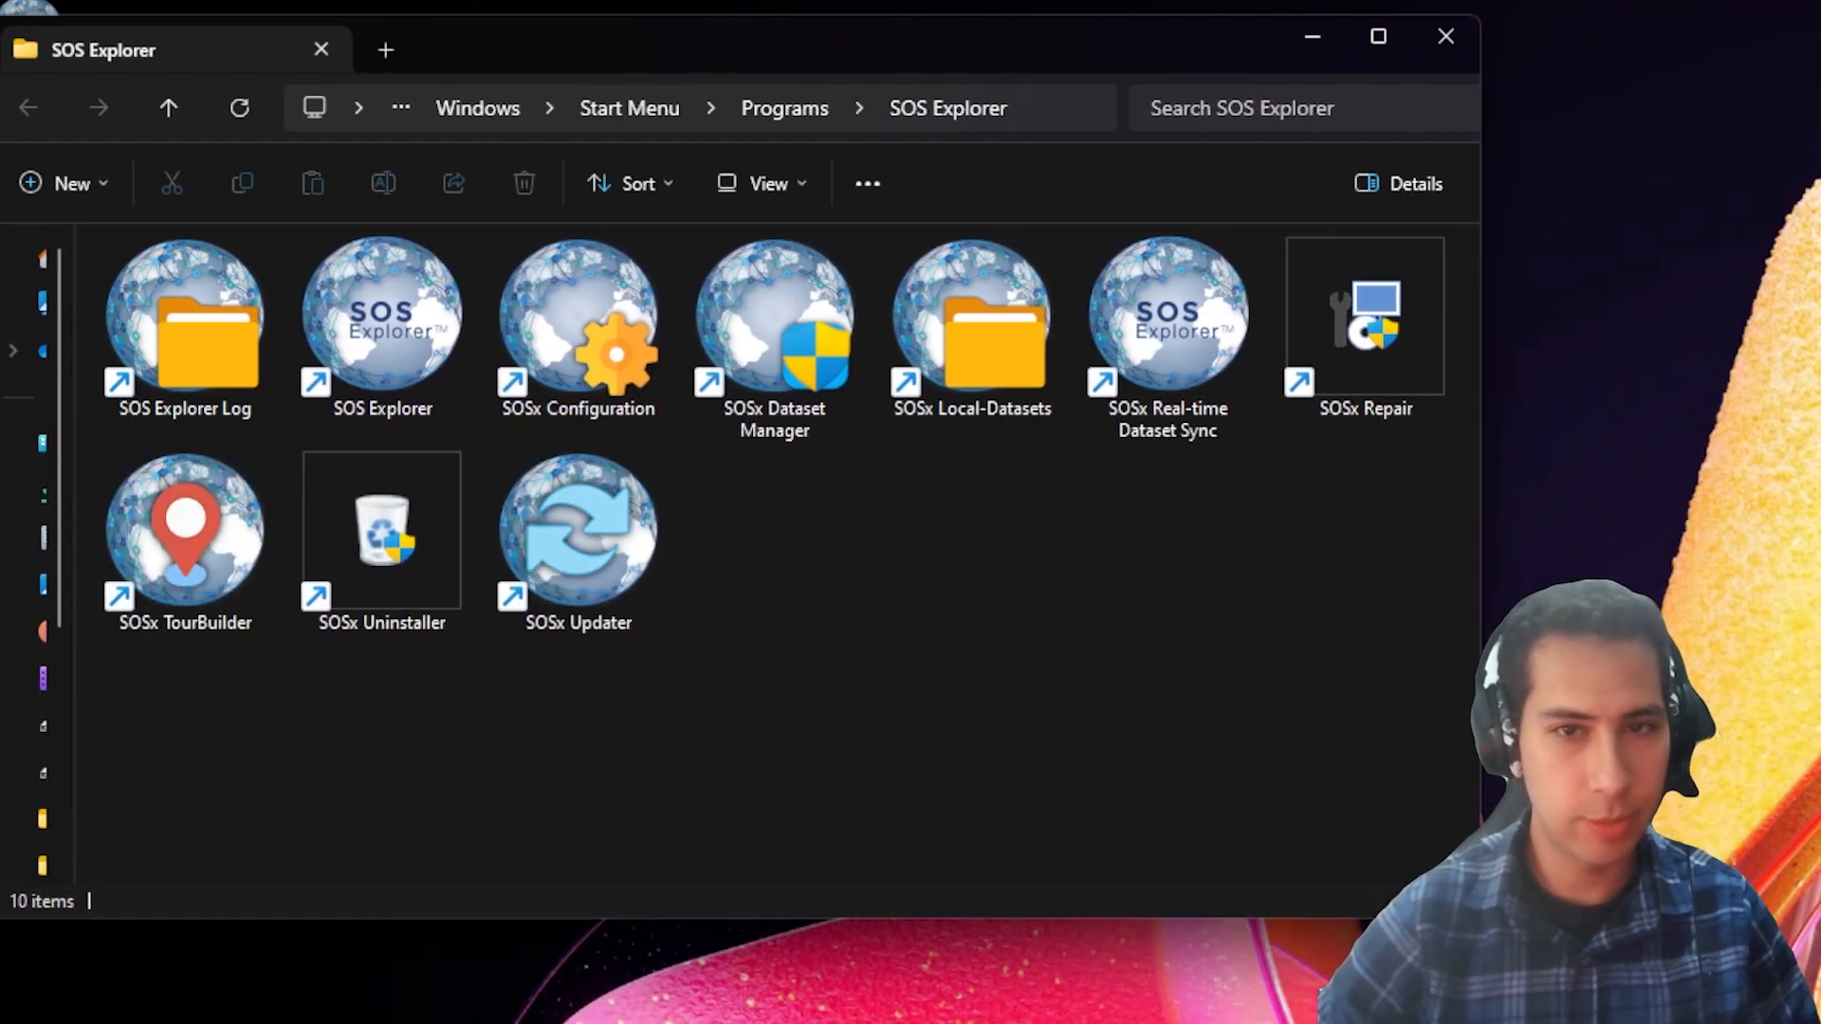
drag(871, 38, 939, 100)
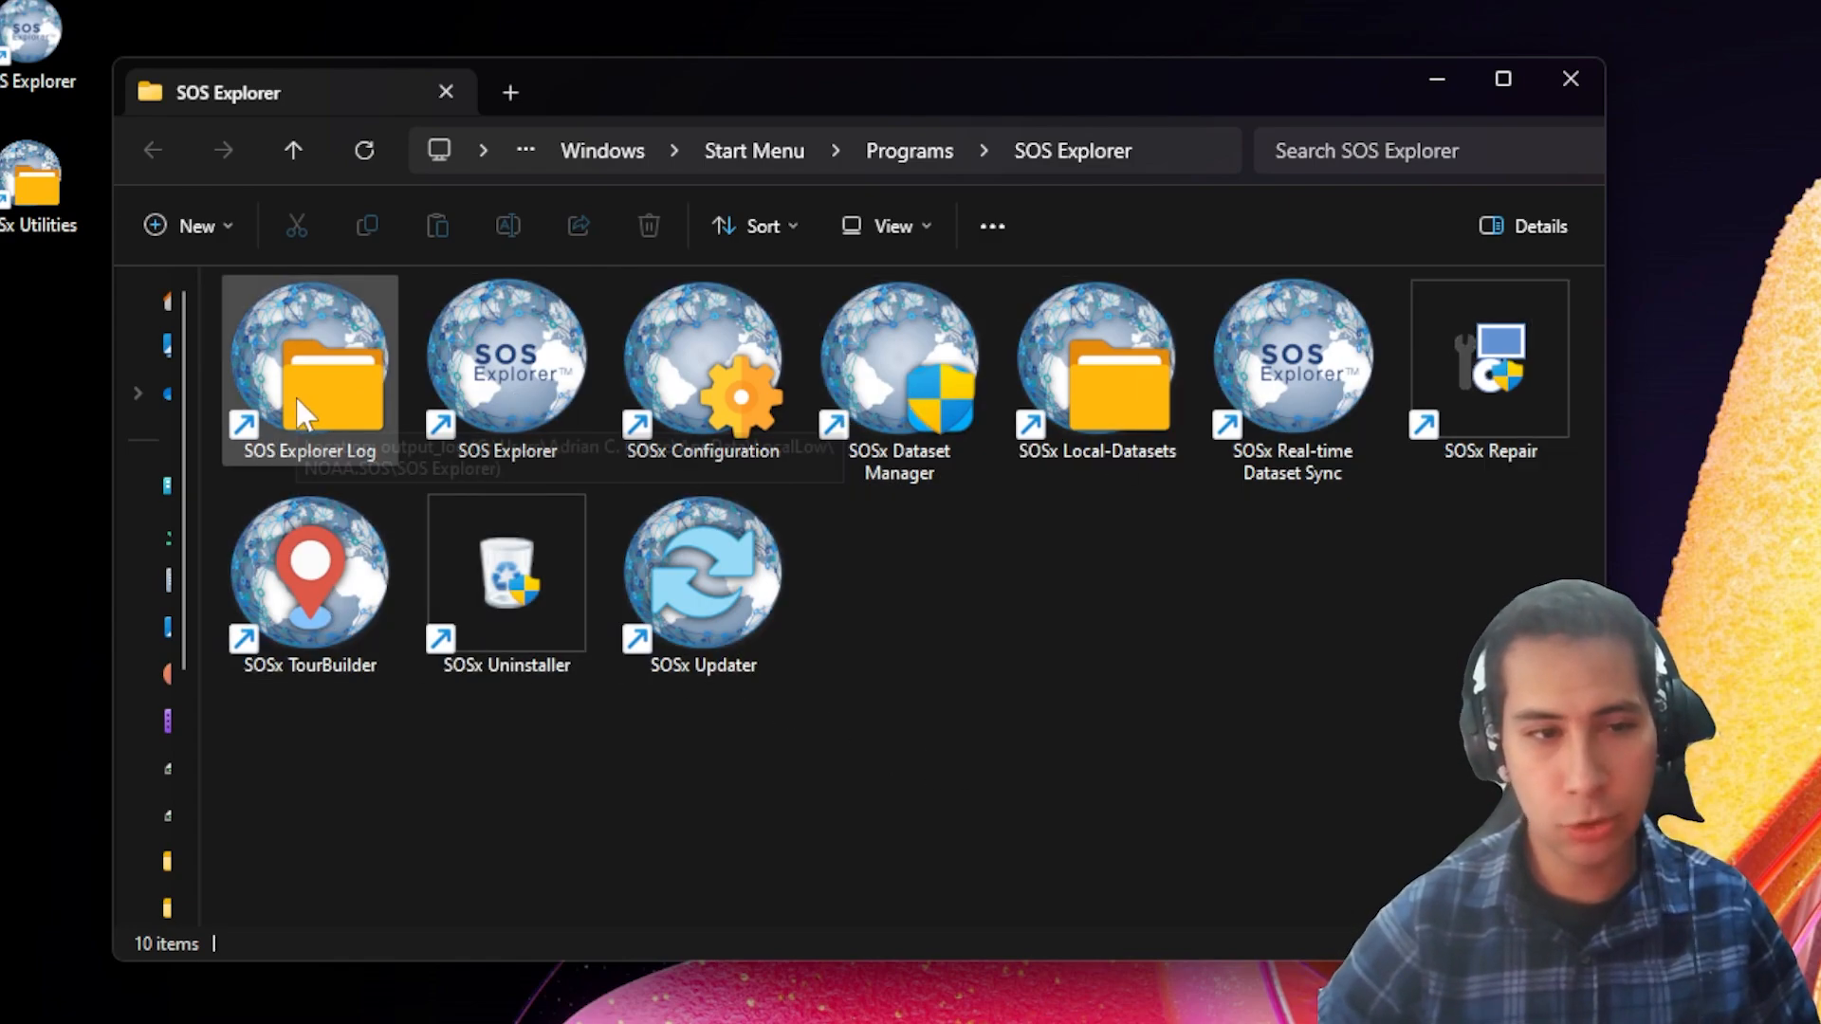
mouse_move(301, 414)
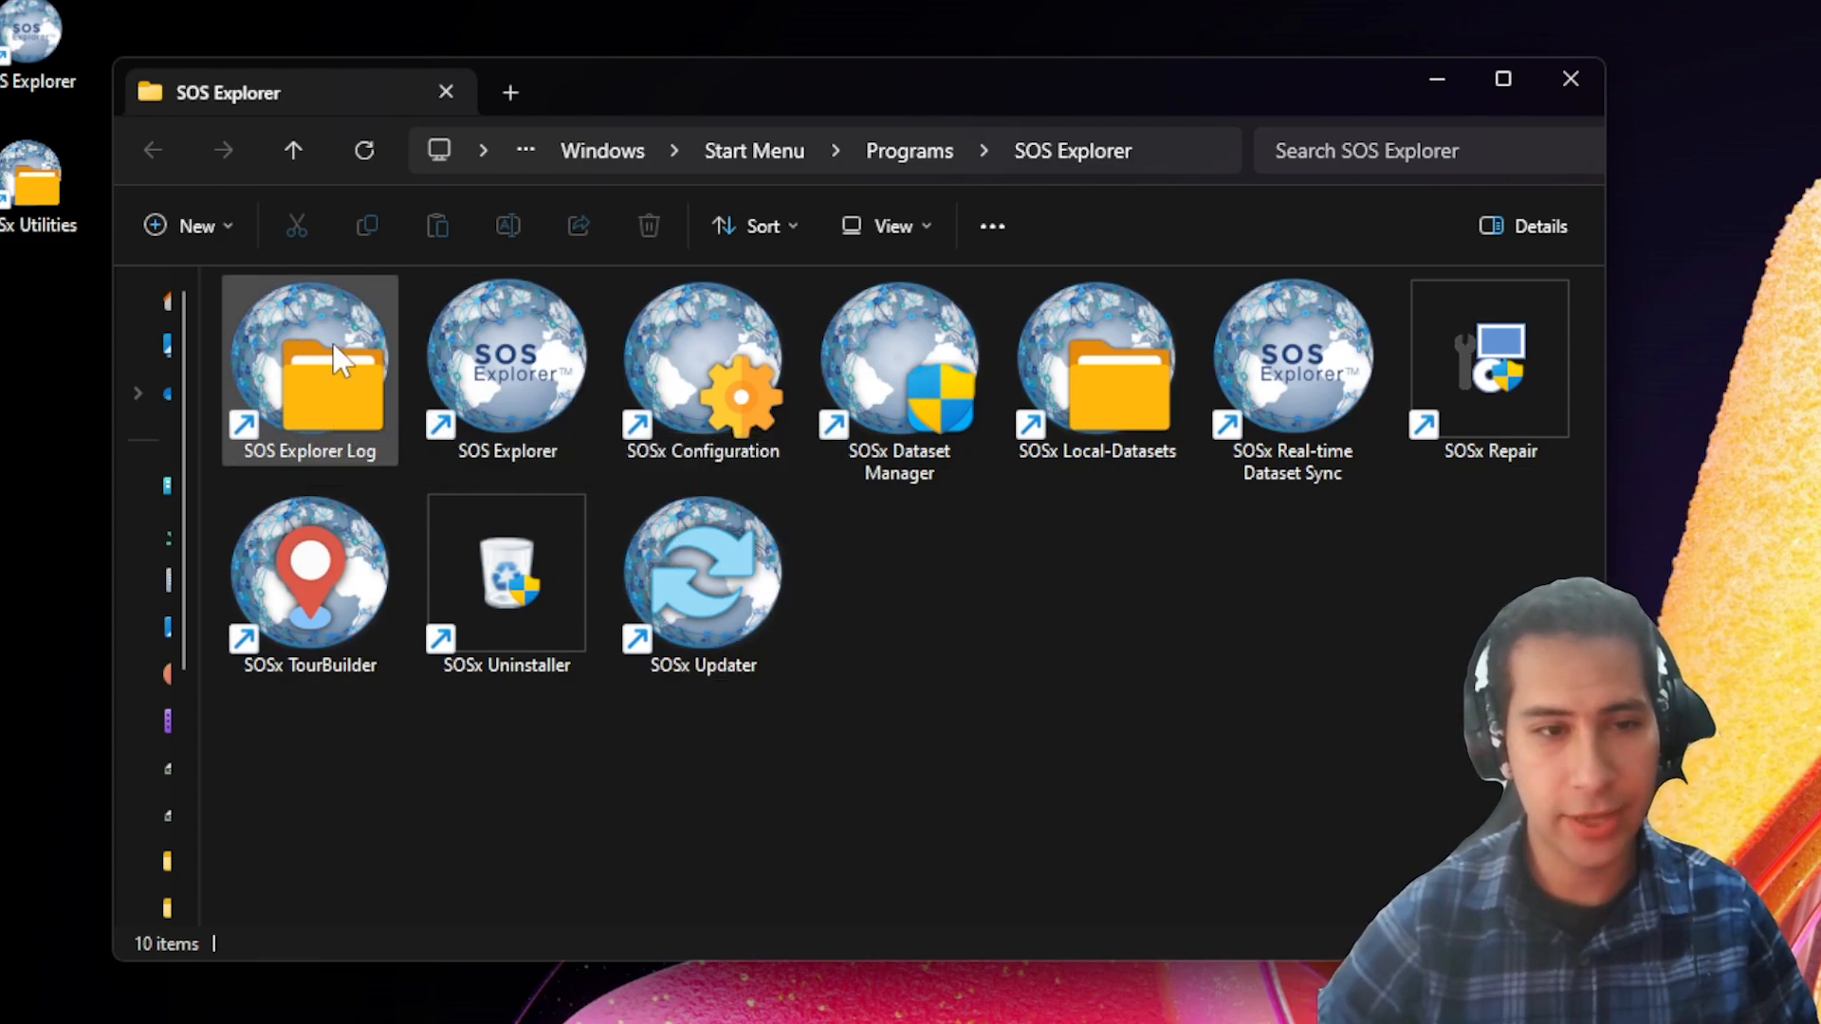
mouse_move(316, 367)
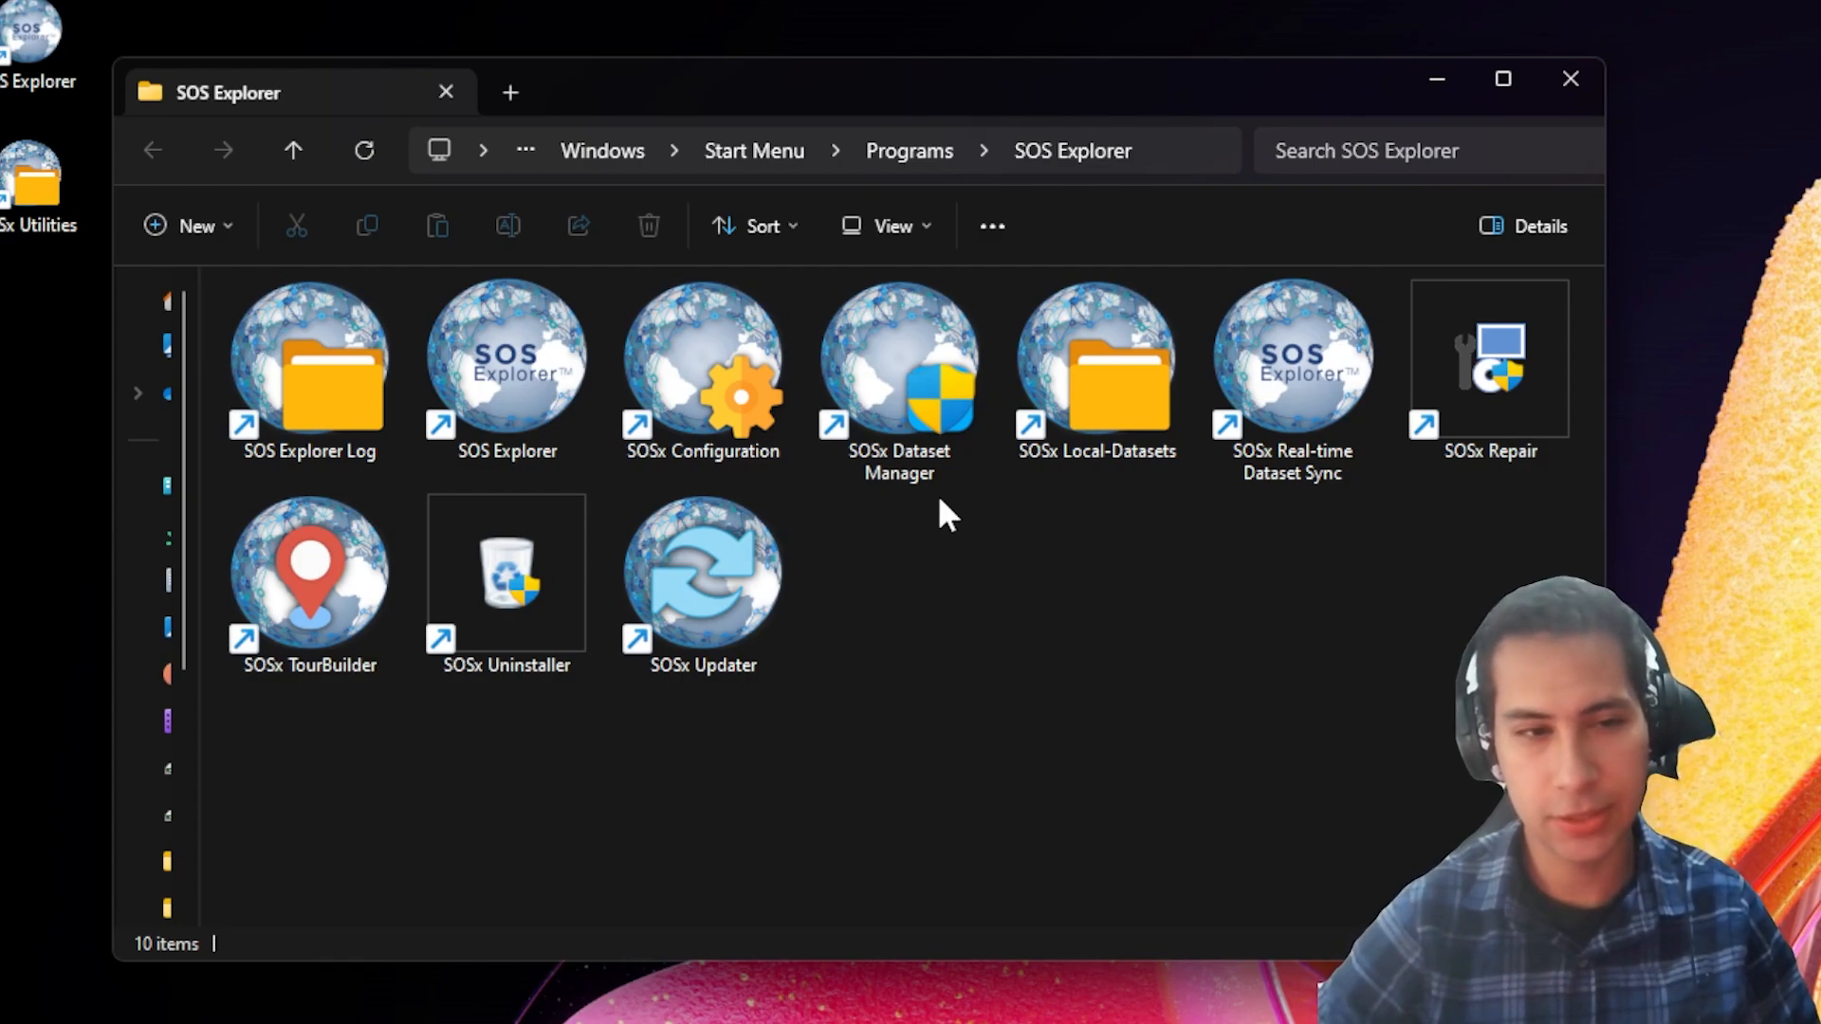
Step: Launch the SOSx Dataset Manager with administrator permission, position its window over the utilities folder and continue to dataset management
click(917, 411)
double_click(917, 411)
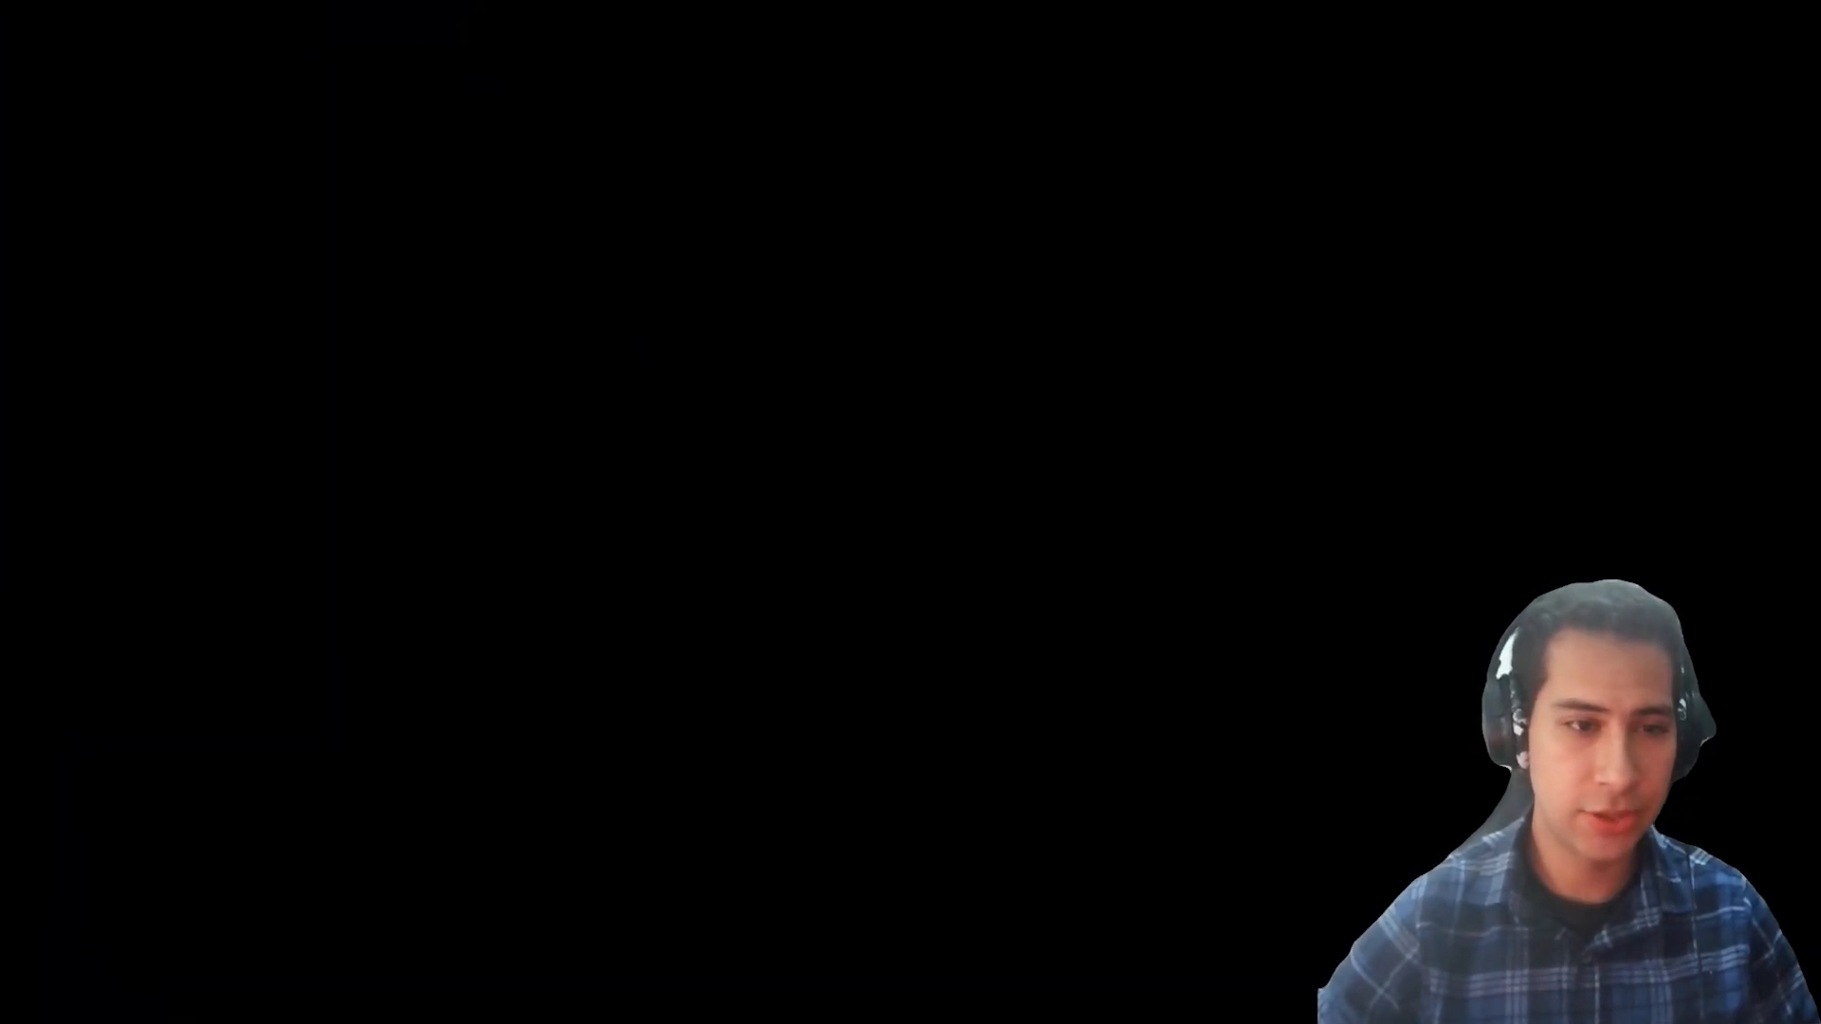
click(976, 906)
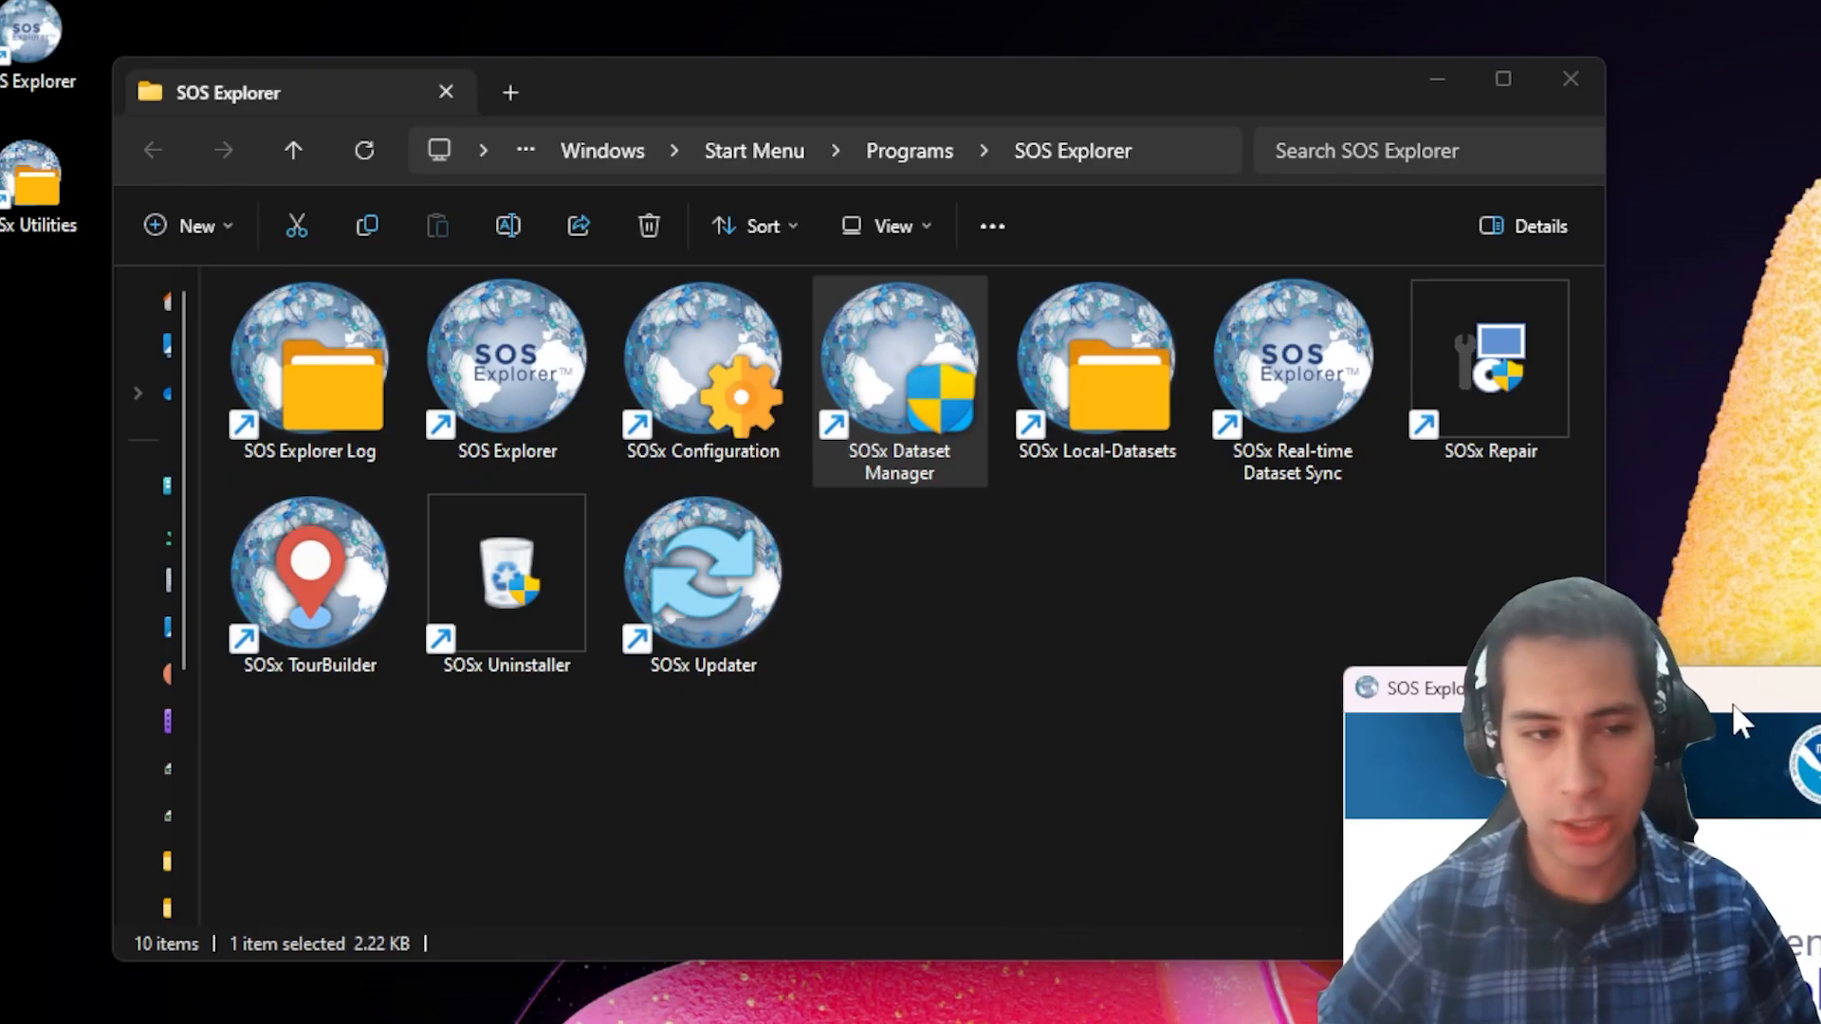
drag(1731, 701, 761, 249)
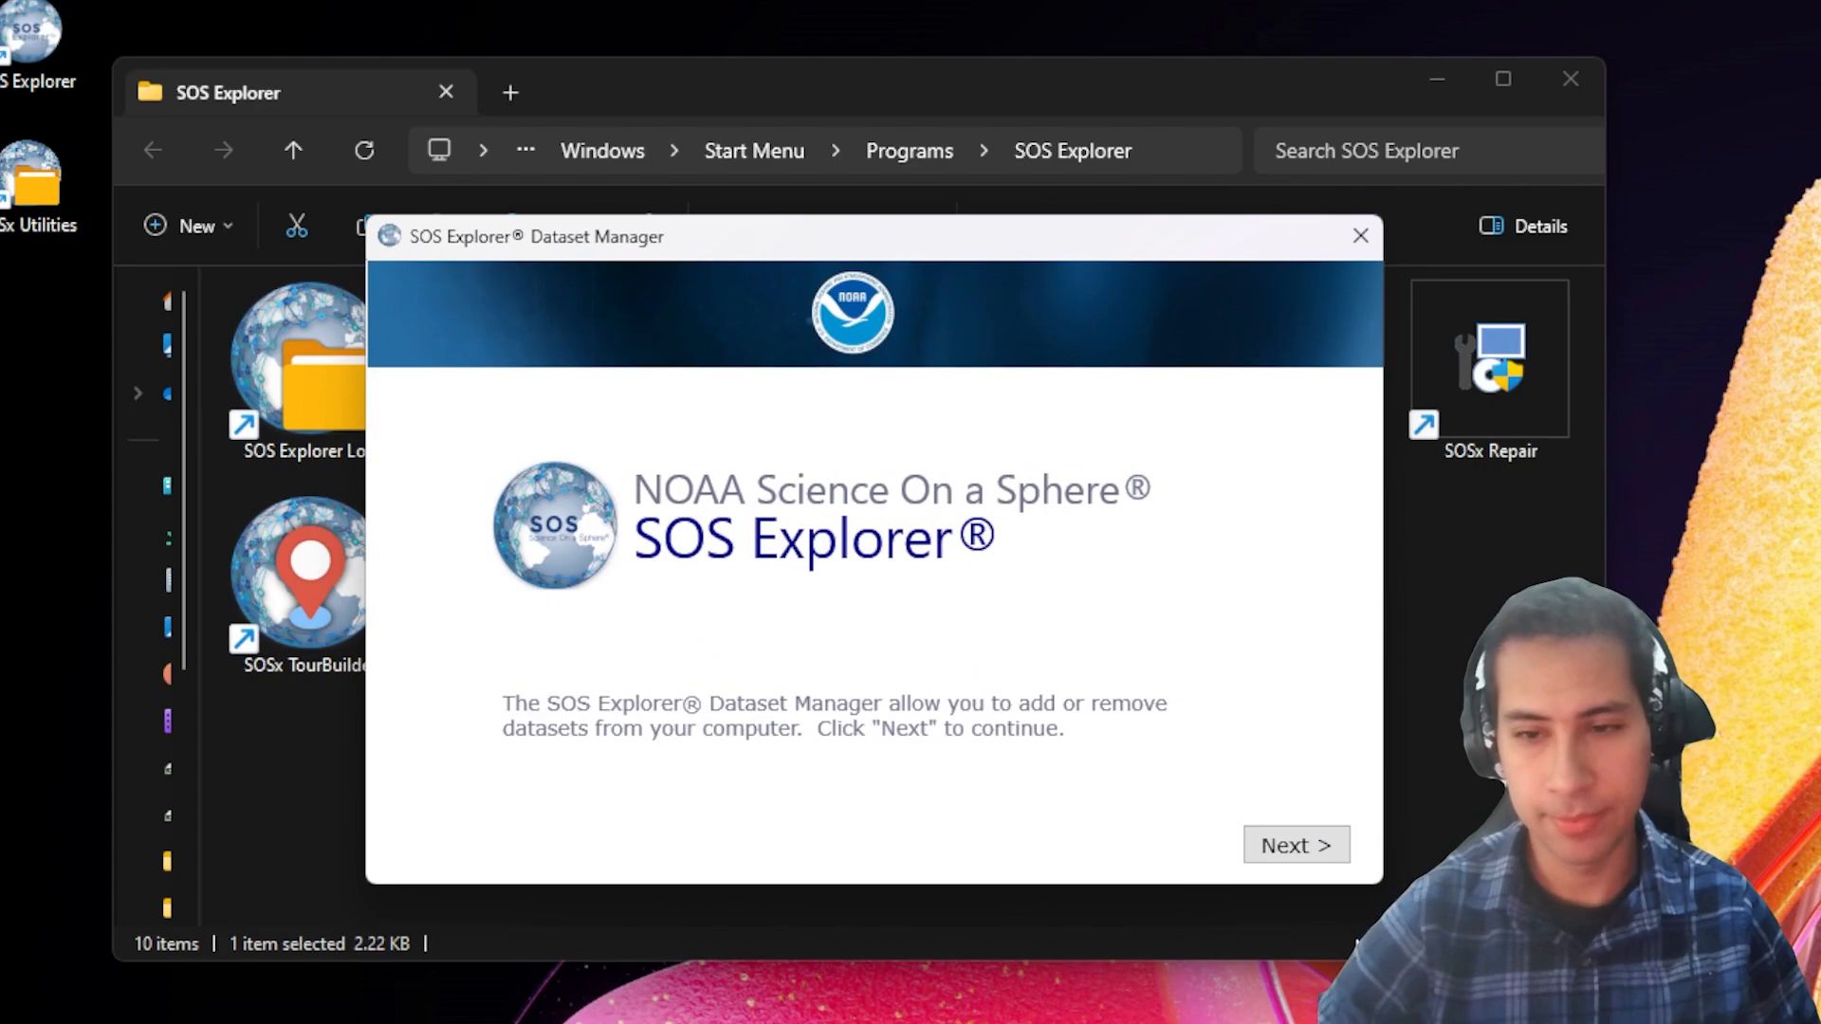
drag(661, 252, 613, 241)
click(1242, 836)
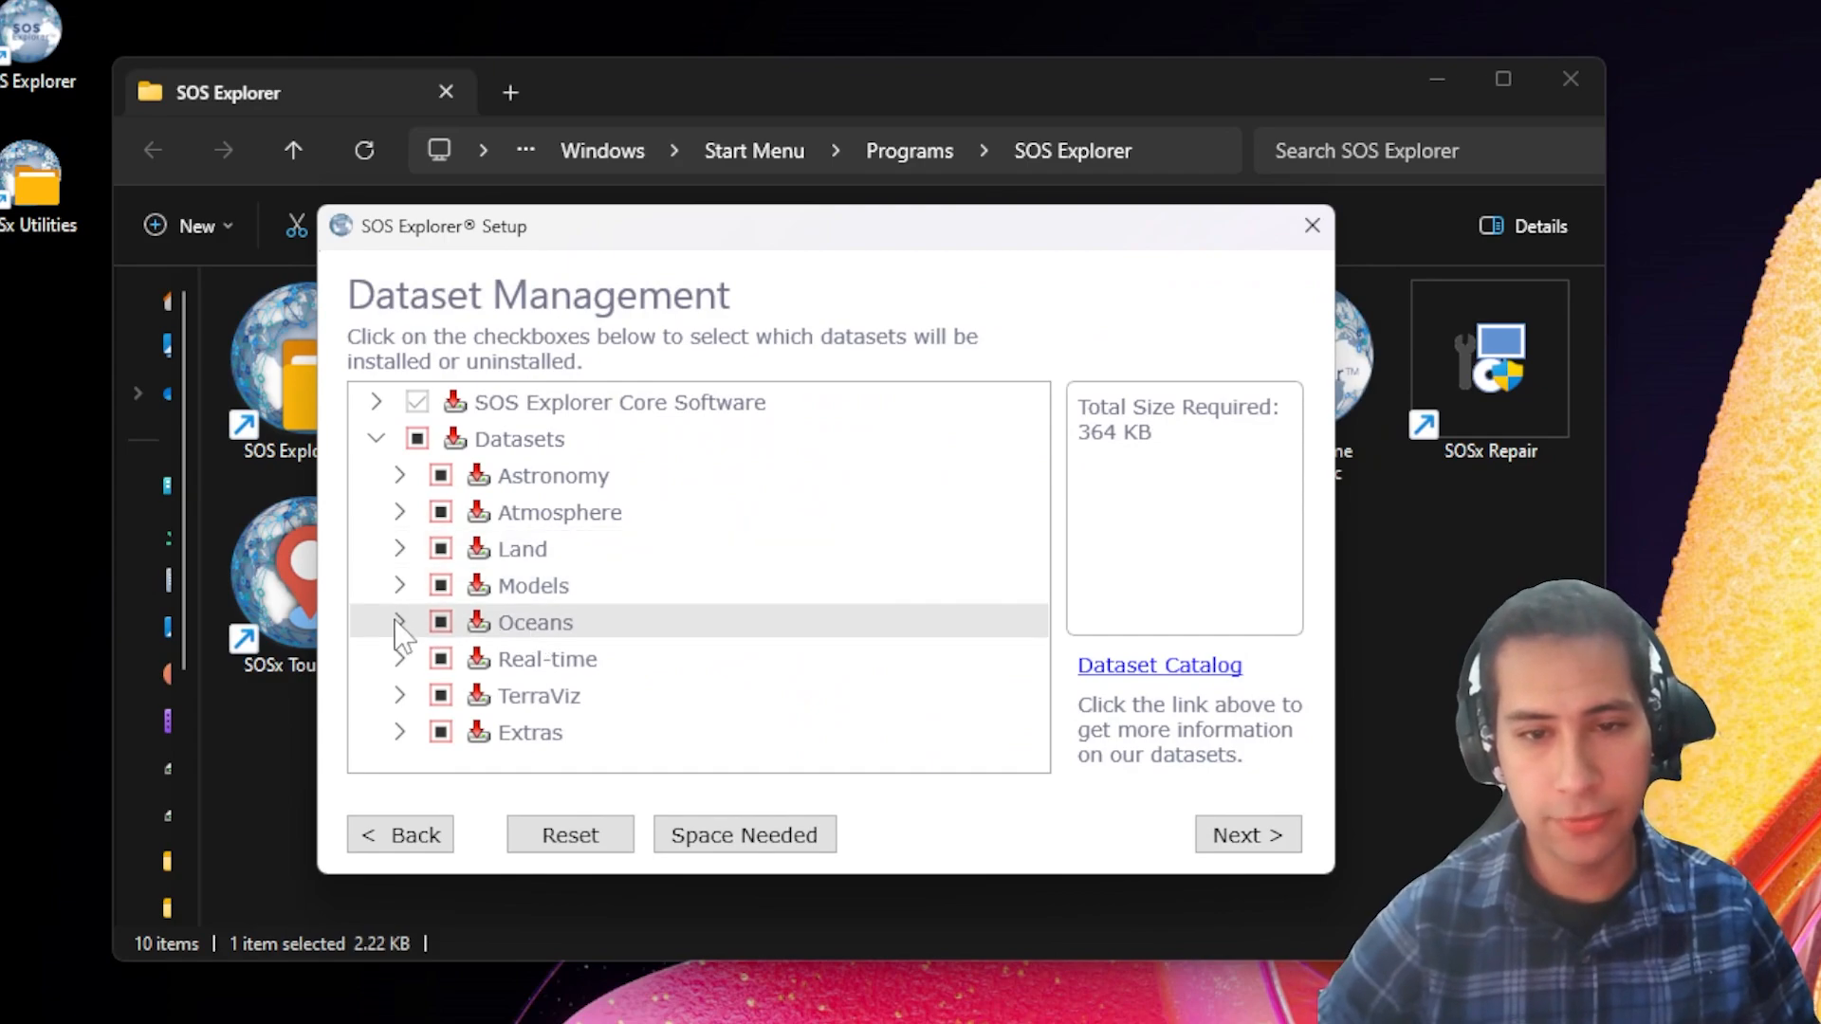
Step: Expand the Real-time datasets and select Snow and Ice, Sea Surface Temperature Anomaly, Sea Surface Temperature and Precipitation for installation
click(400, 659)
scroll(520, 652, down, 1)
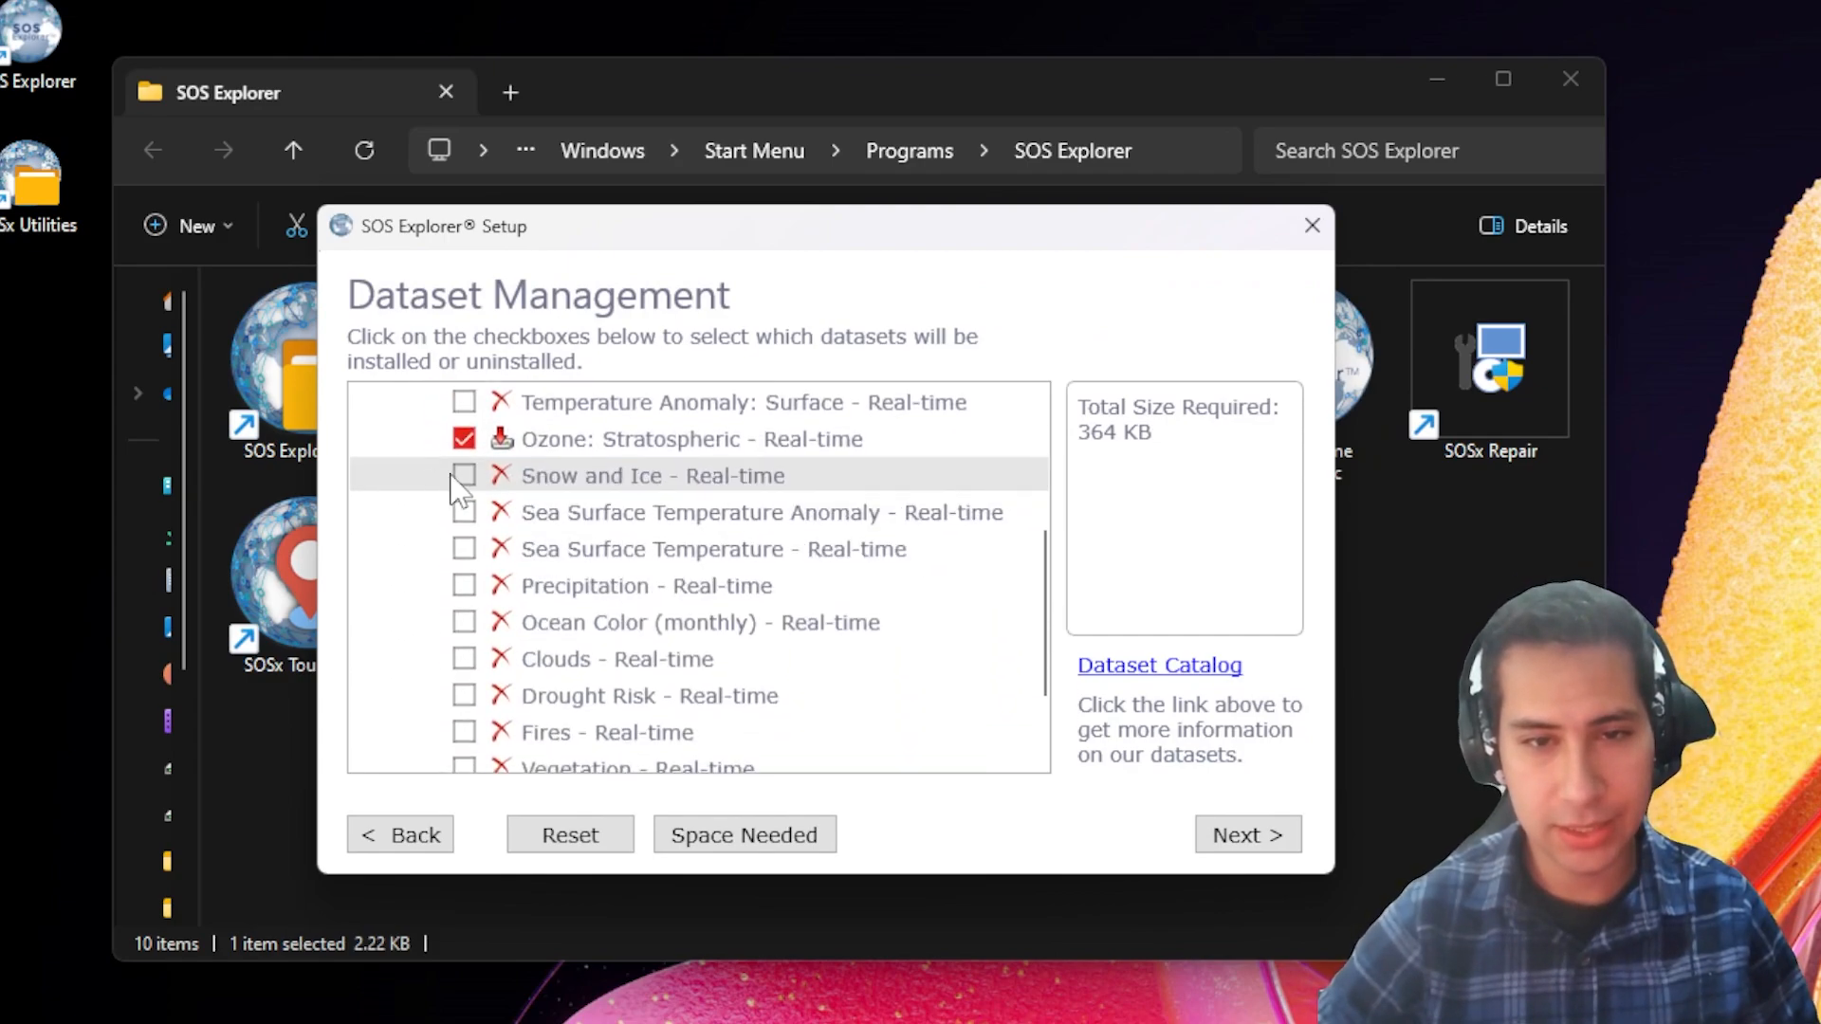
click(464, 475)
click(464, 512)
click(464, 549)
click(464, 586)
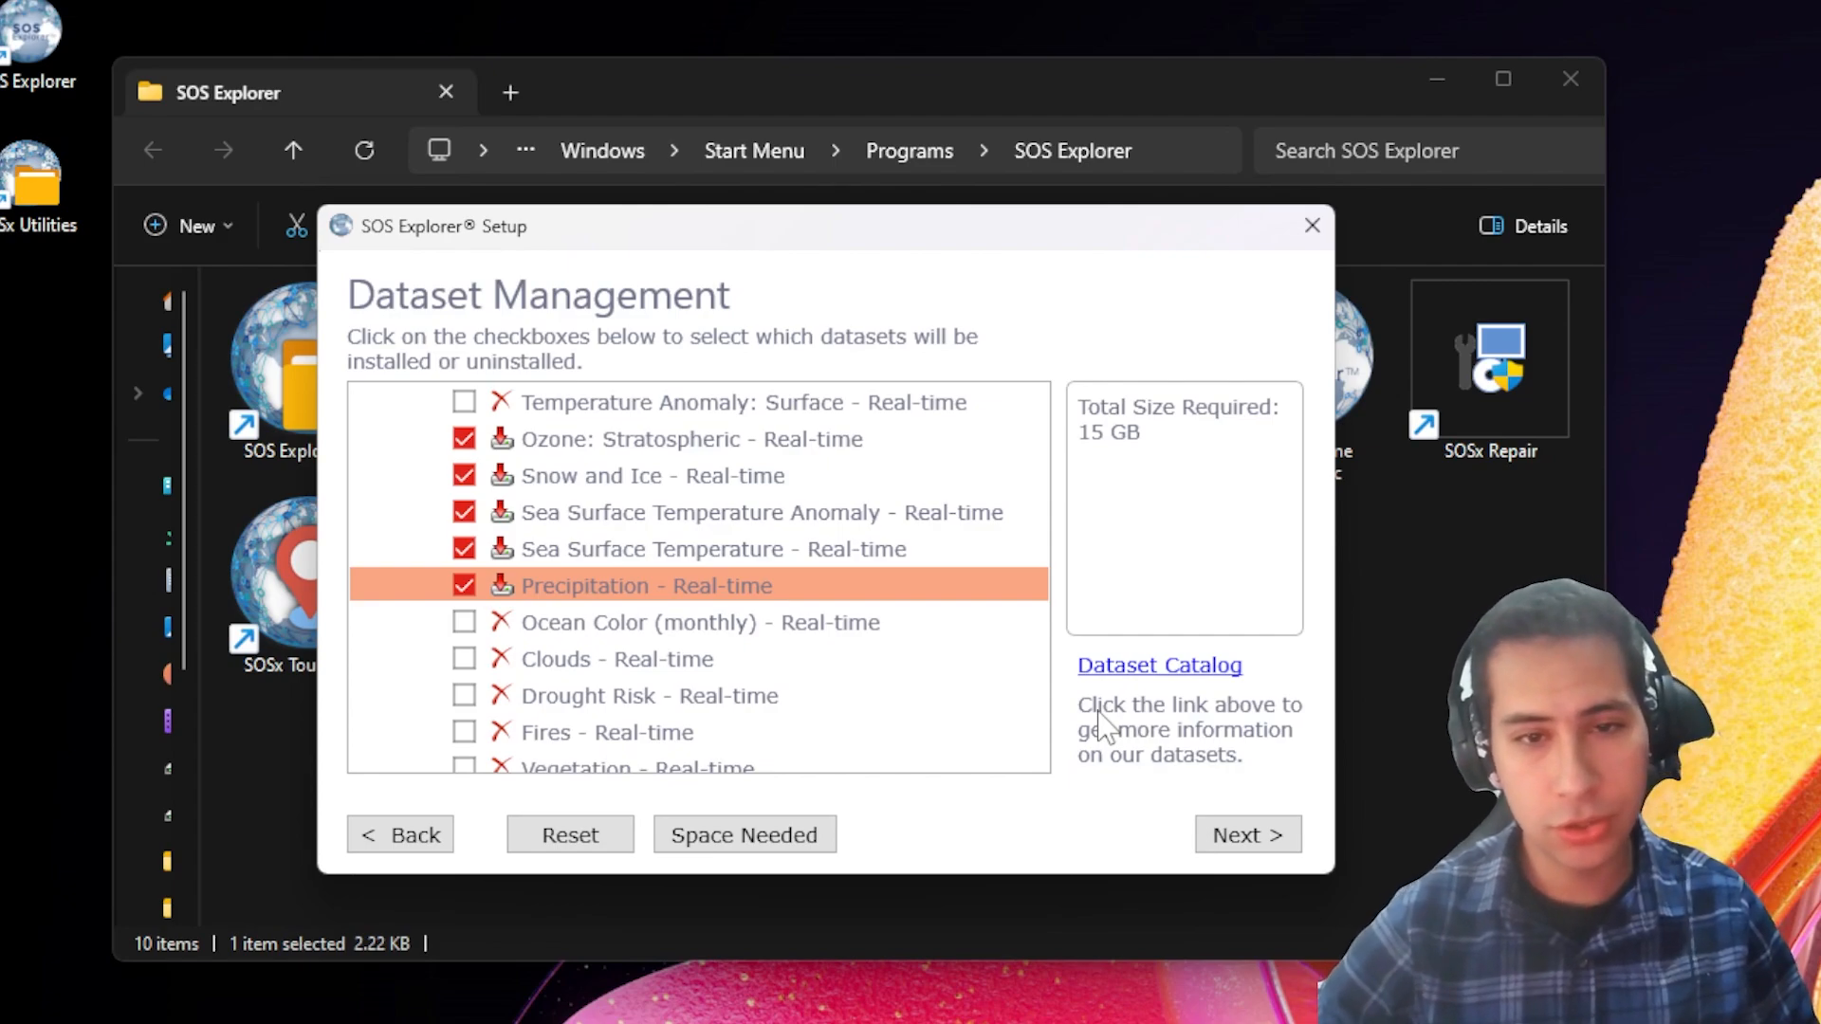
Step: Deselect the Precipitation, both Sea Surface Temperature, Snow and Ice, and Ozone: Stratospheric real-time datasets
click(464, 586)
click(463, 548)
click(464, 512)
click(464, 475)
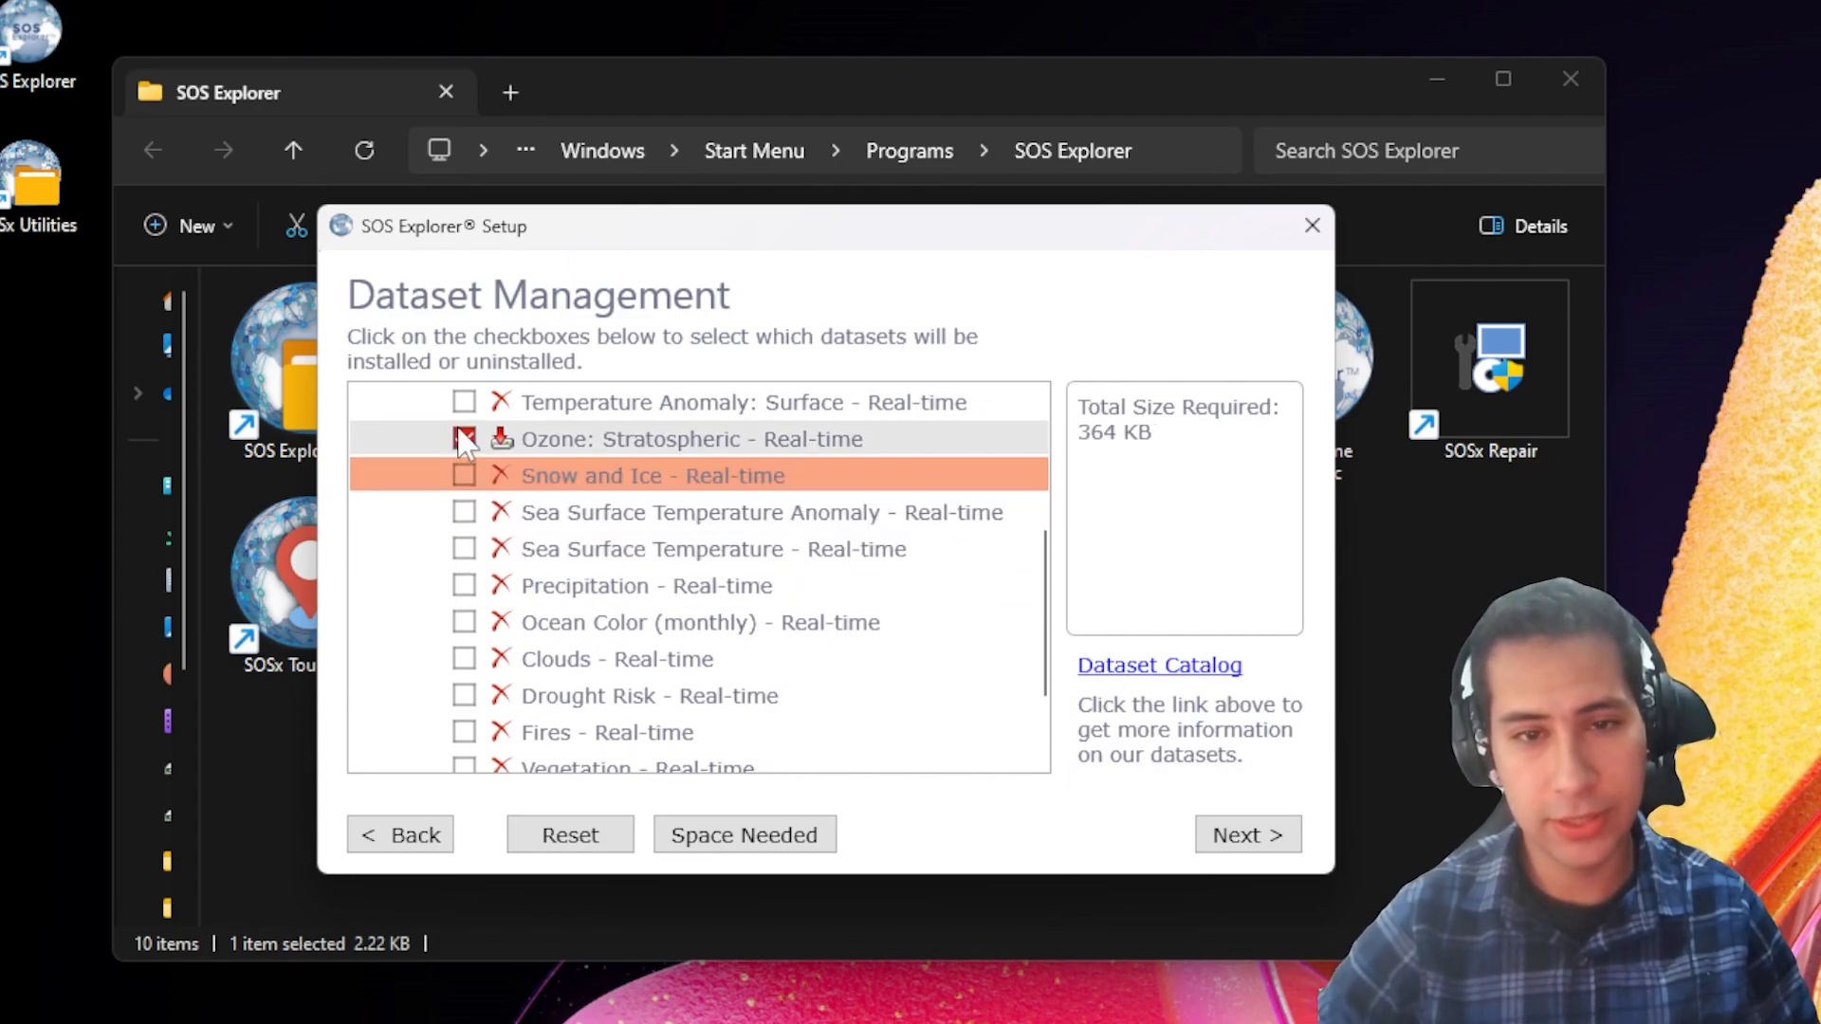
click(464, 439)
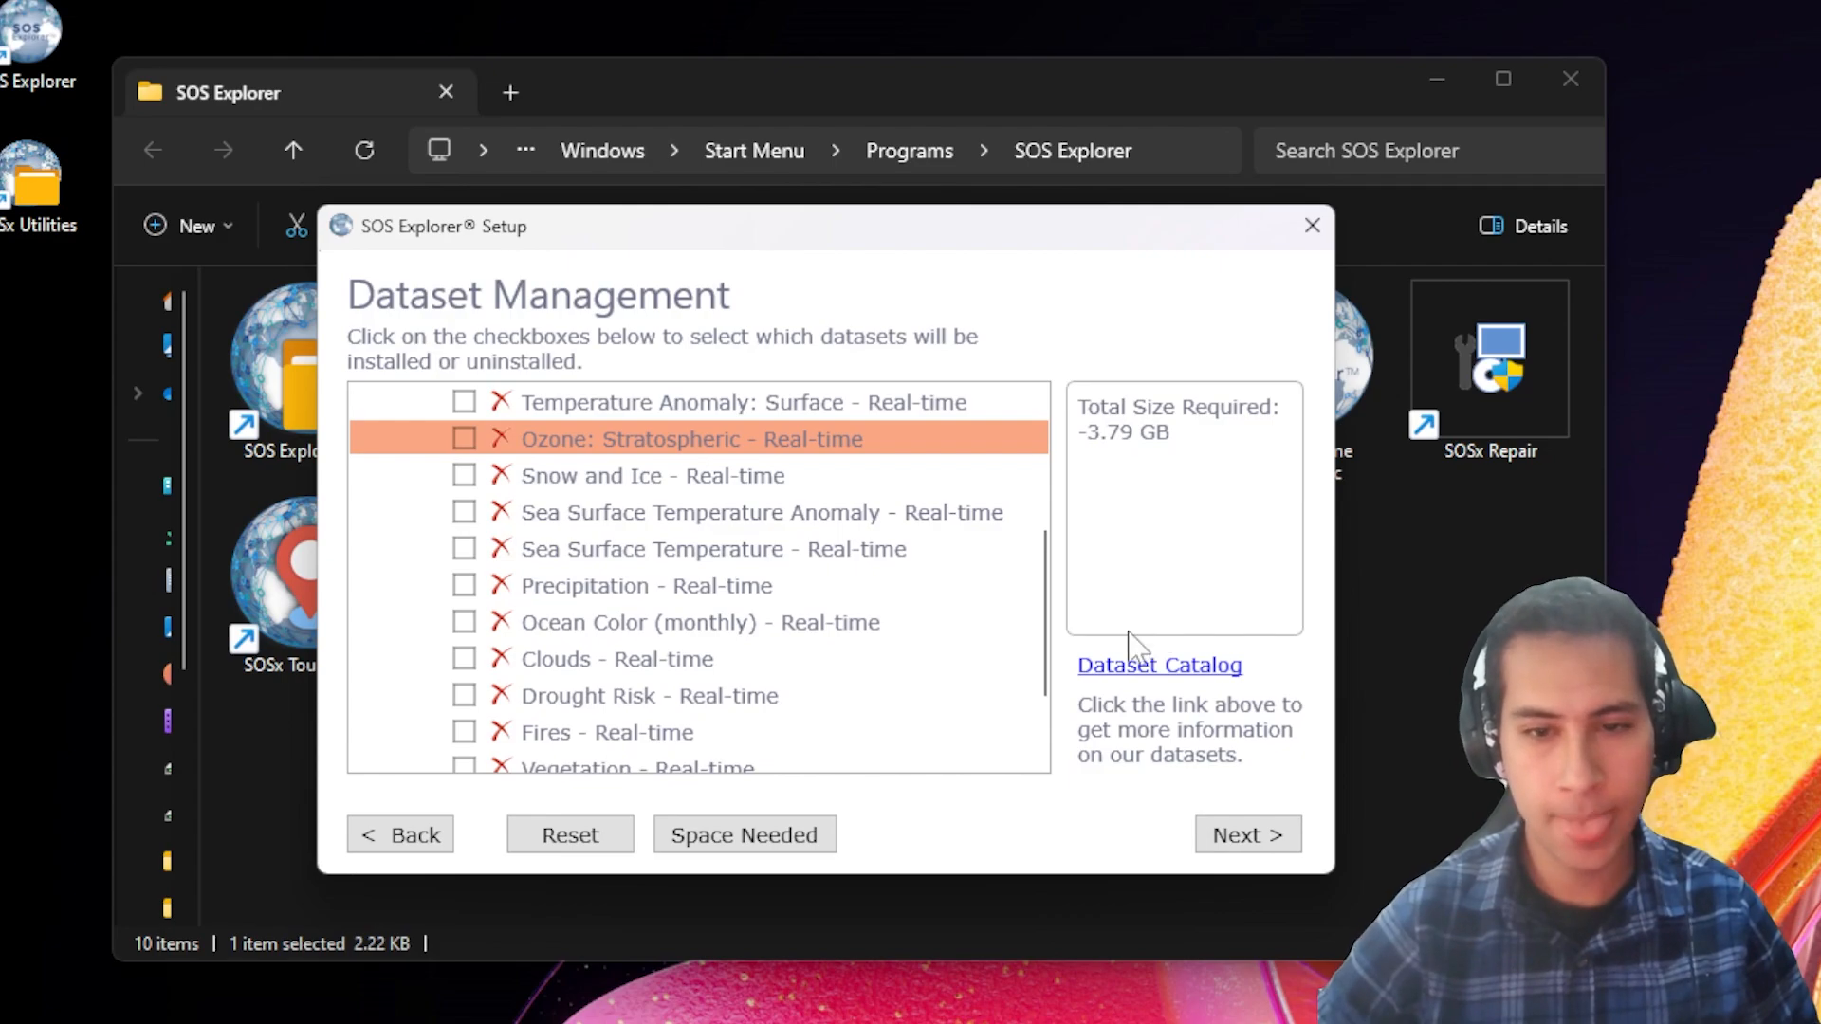
Step: Check the disk space requirements for removing the ozone dataset, then cancel the Dataset Manager without applying changes
click(736, 842)
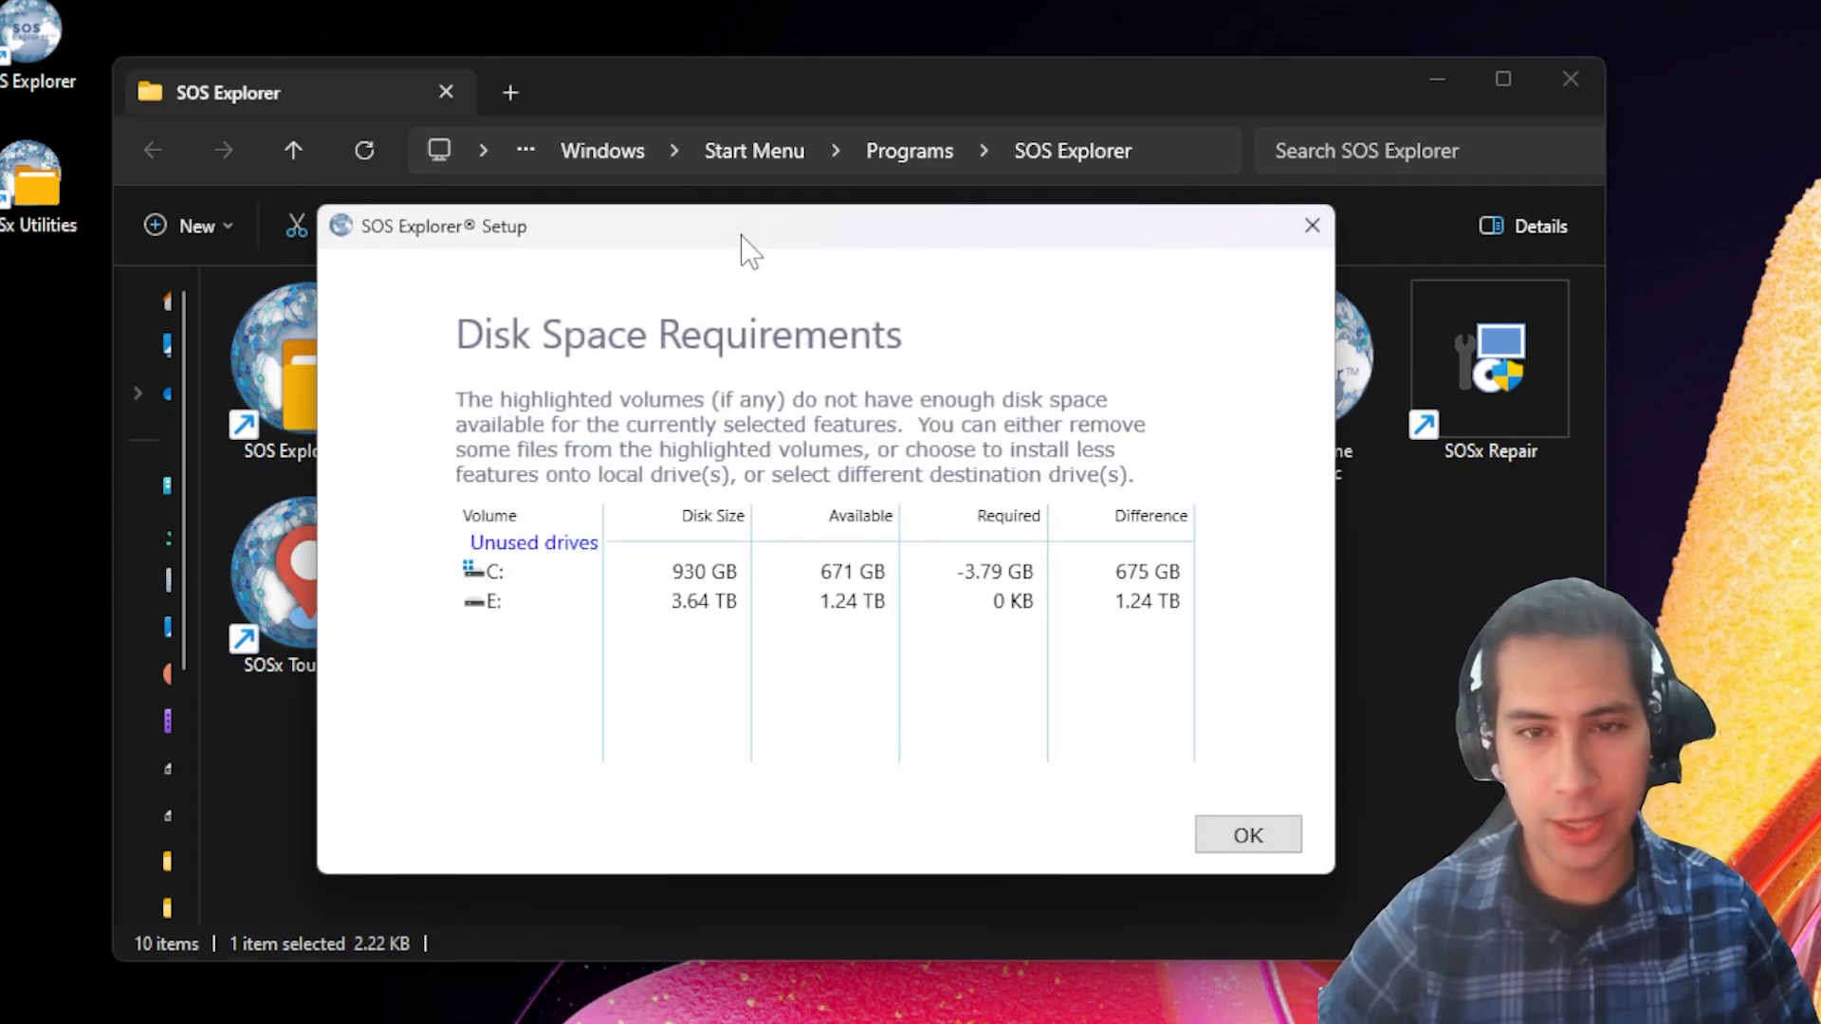
drag(740, 243, 736, 328)
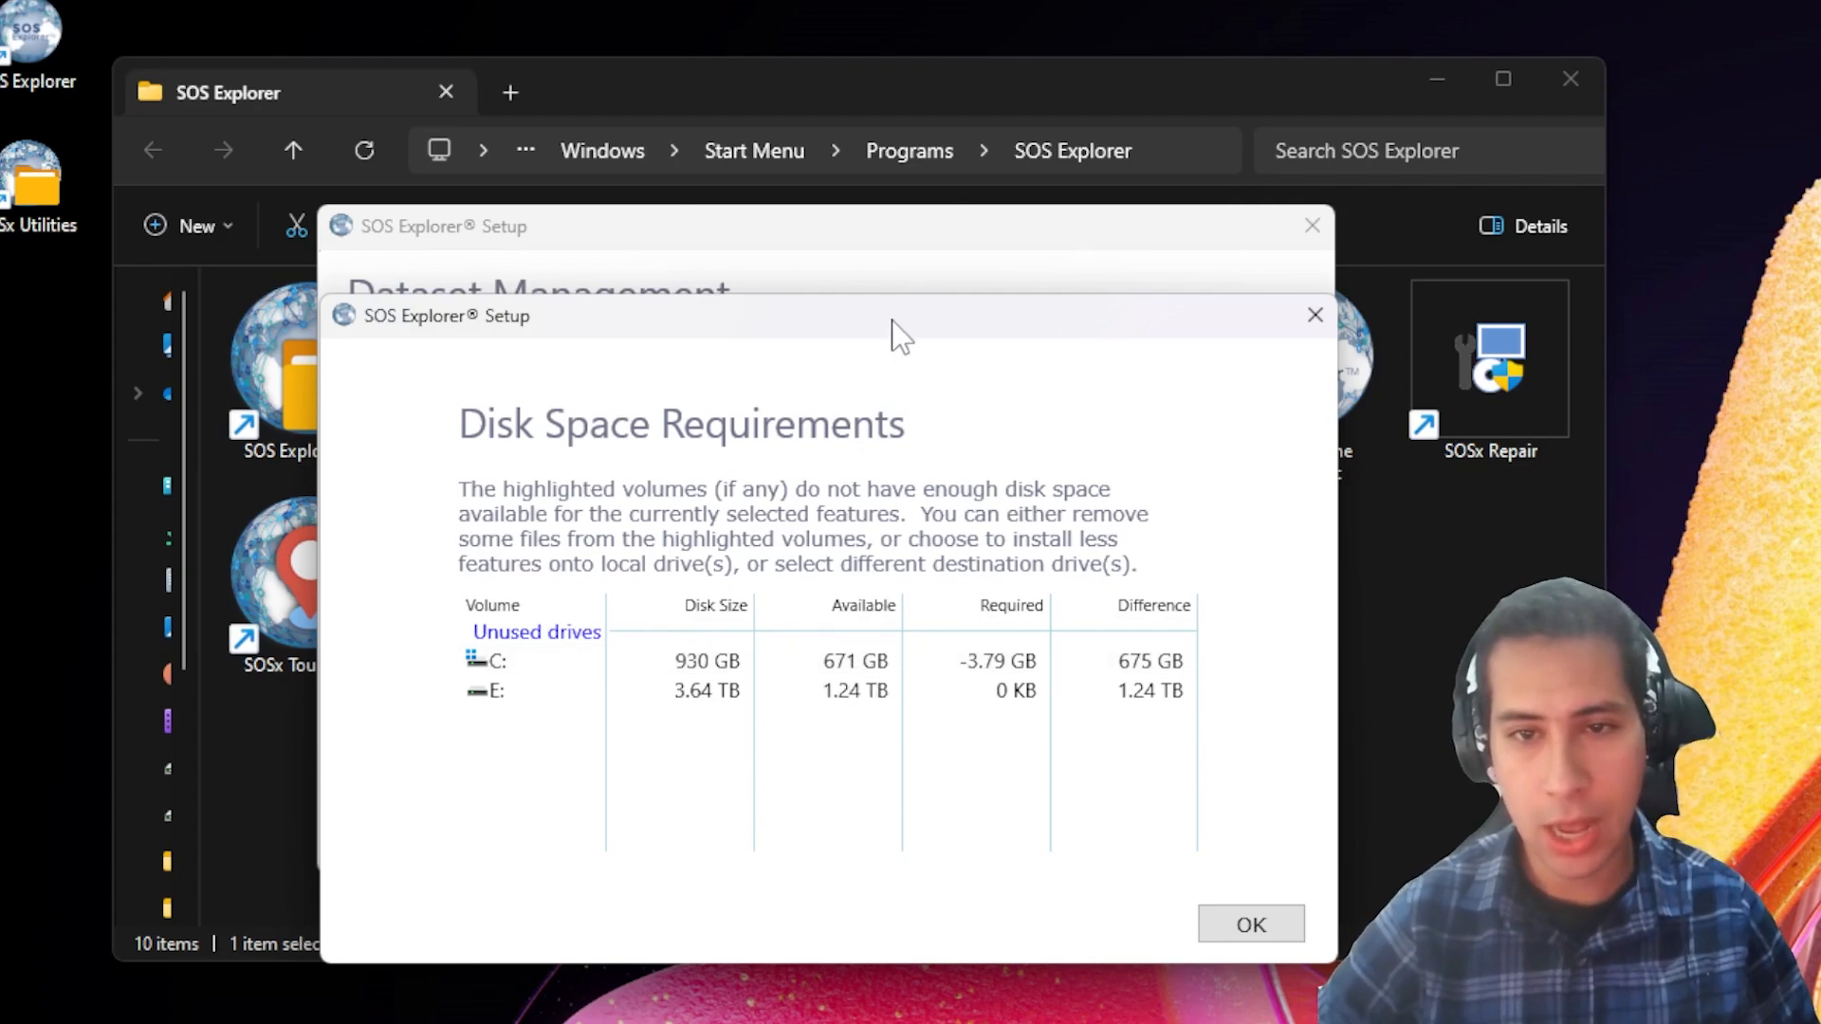
drag(895, 332, 691, 298)
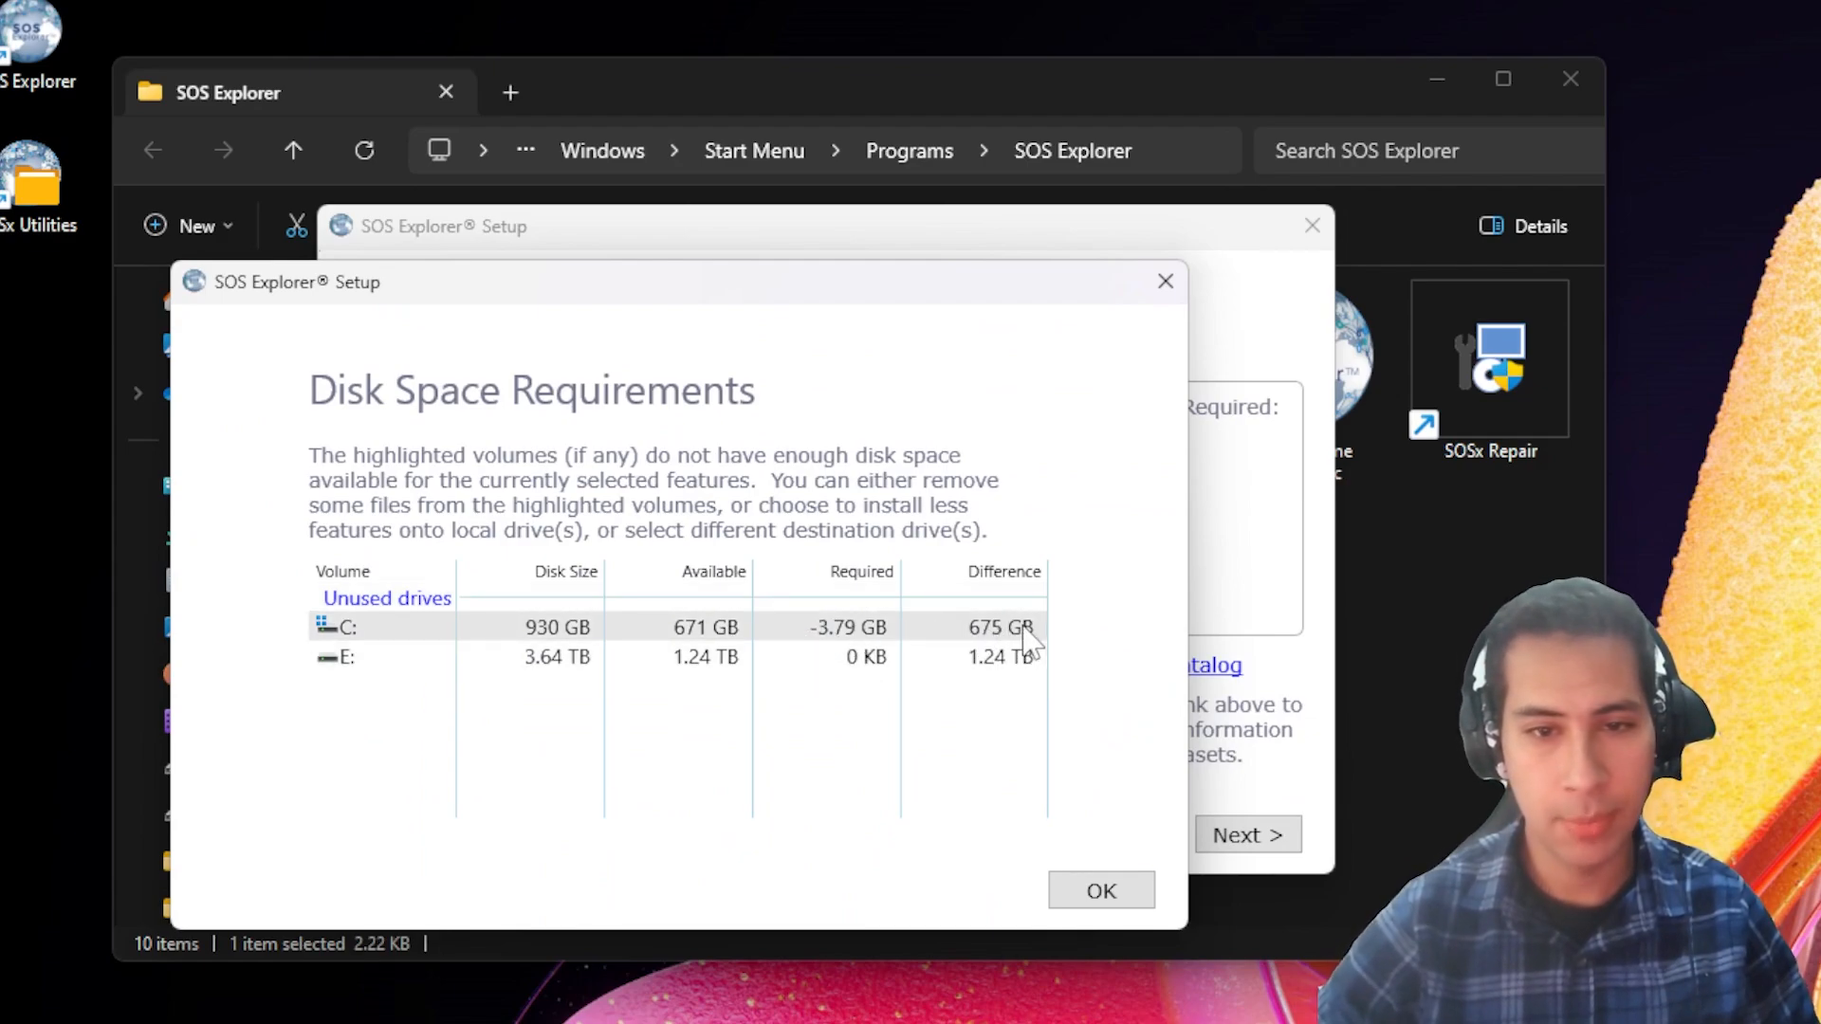
click(1067, 887)
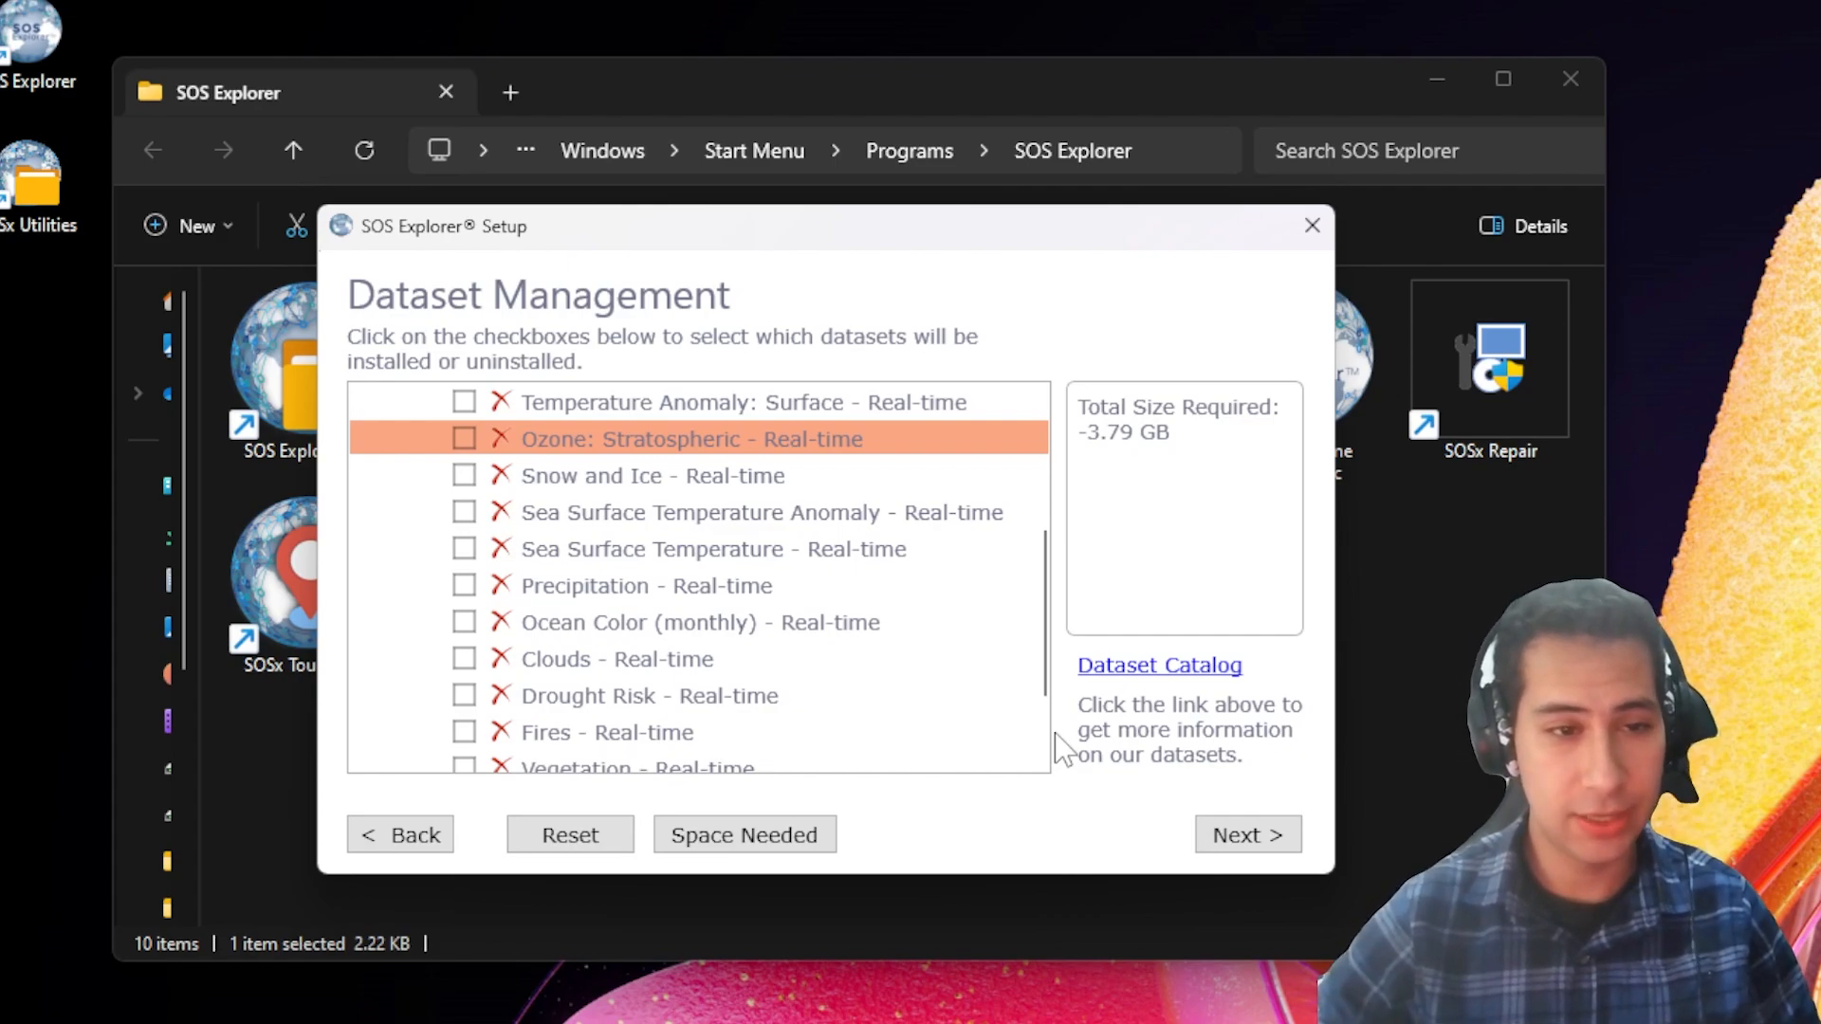
click(1313, 227)
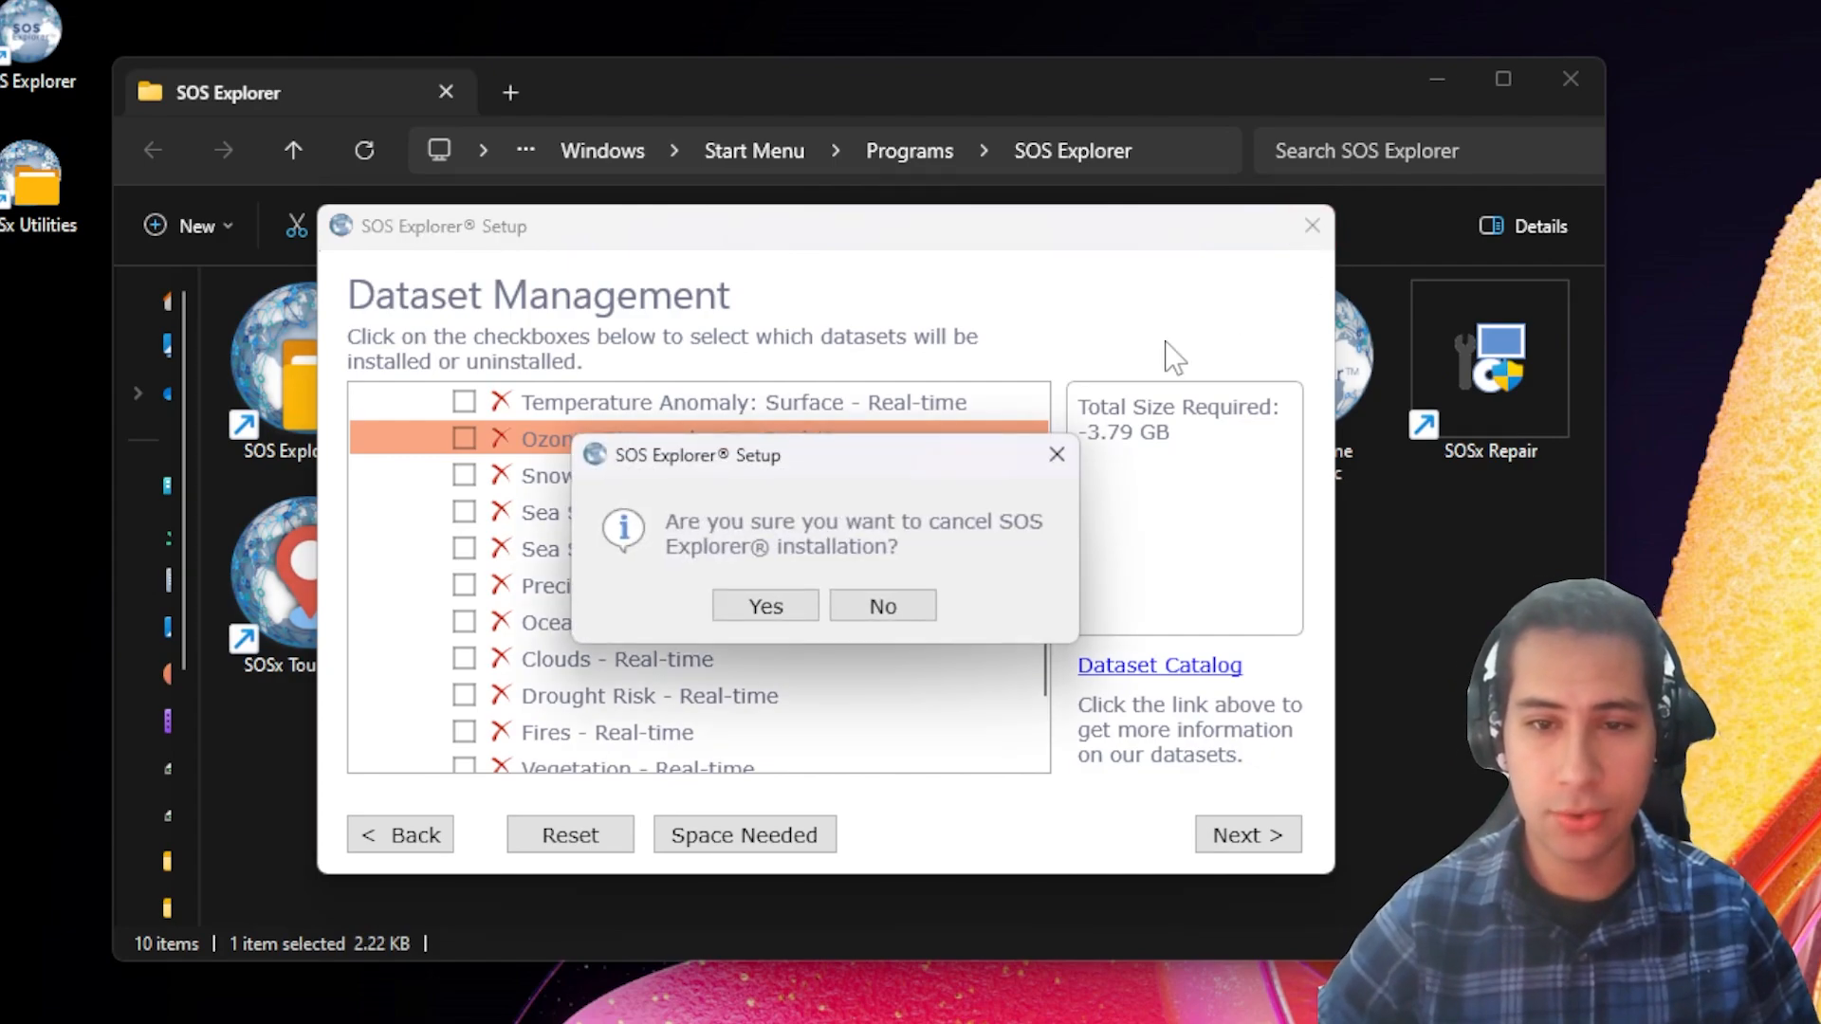
click(767, 608)
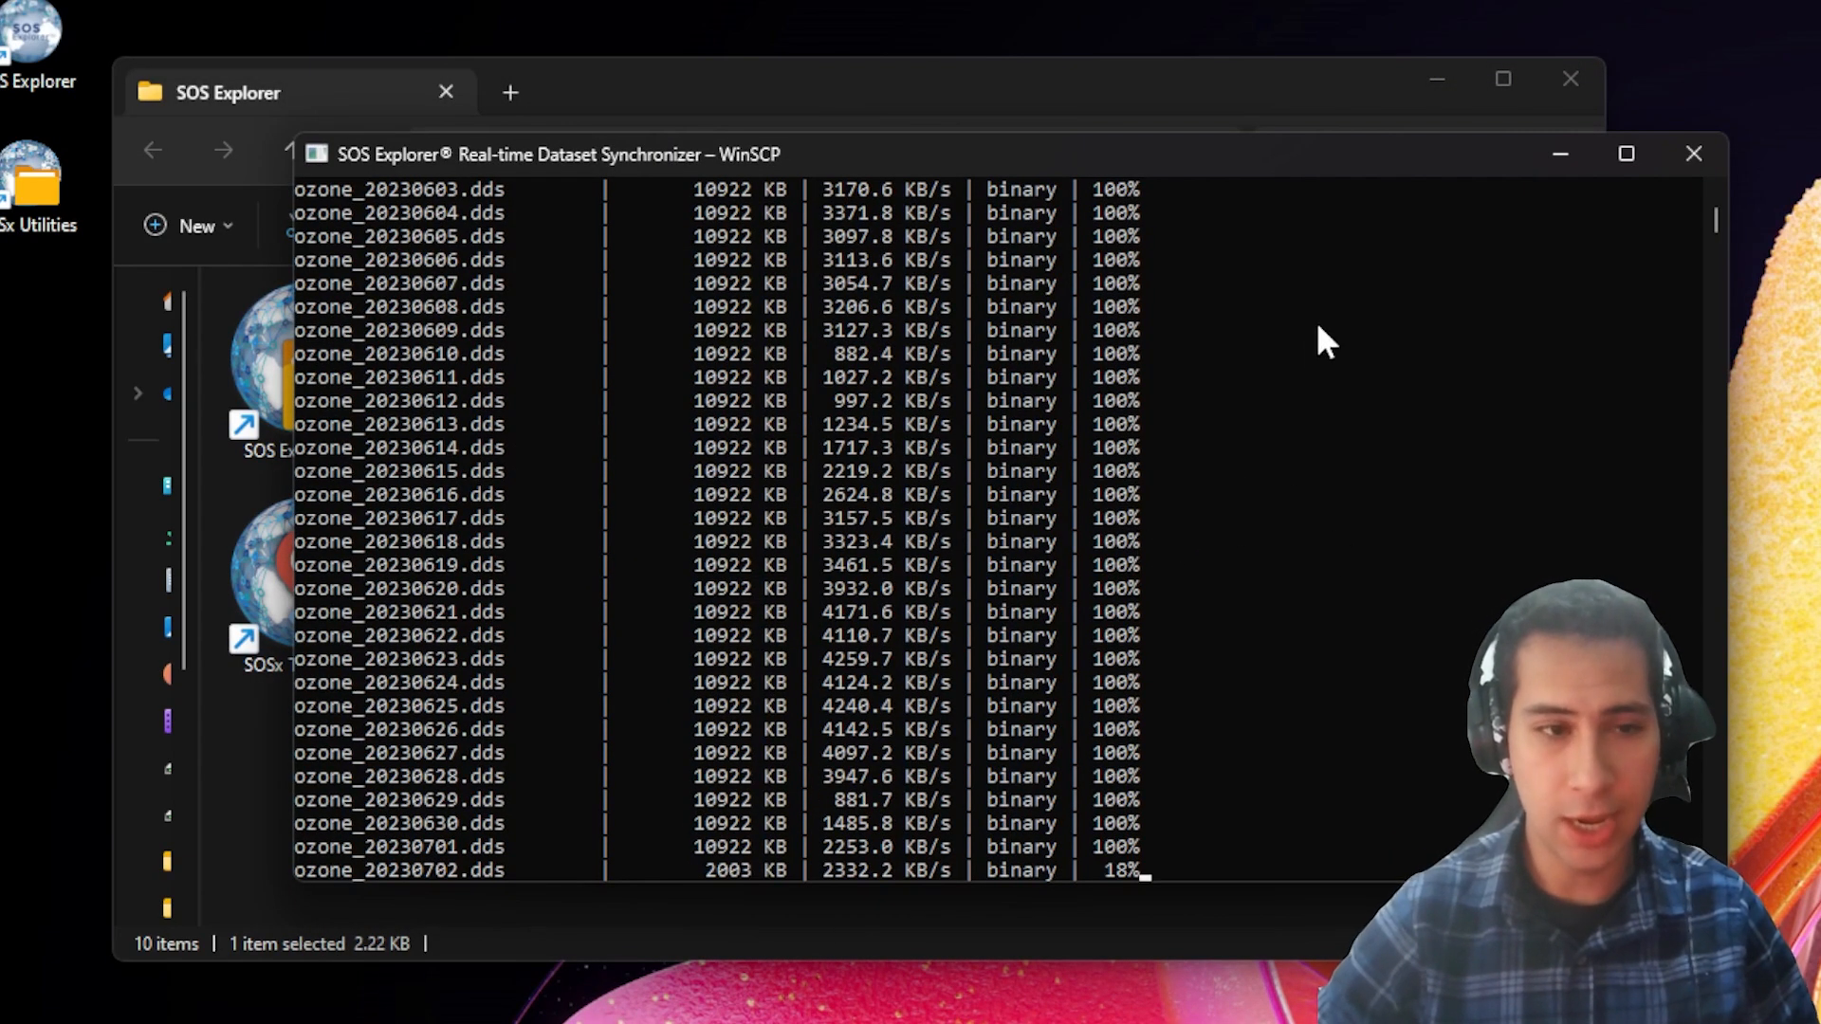
Step: Minimize the Real-time Dataset Synchronizer, reopen it from SOSx Real-time Dataset Sync to check the transfer log, and minimize it again
click(1560, 154)
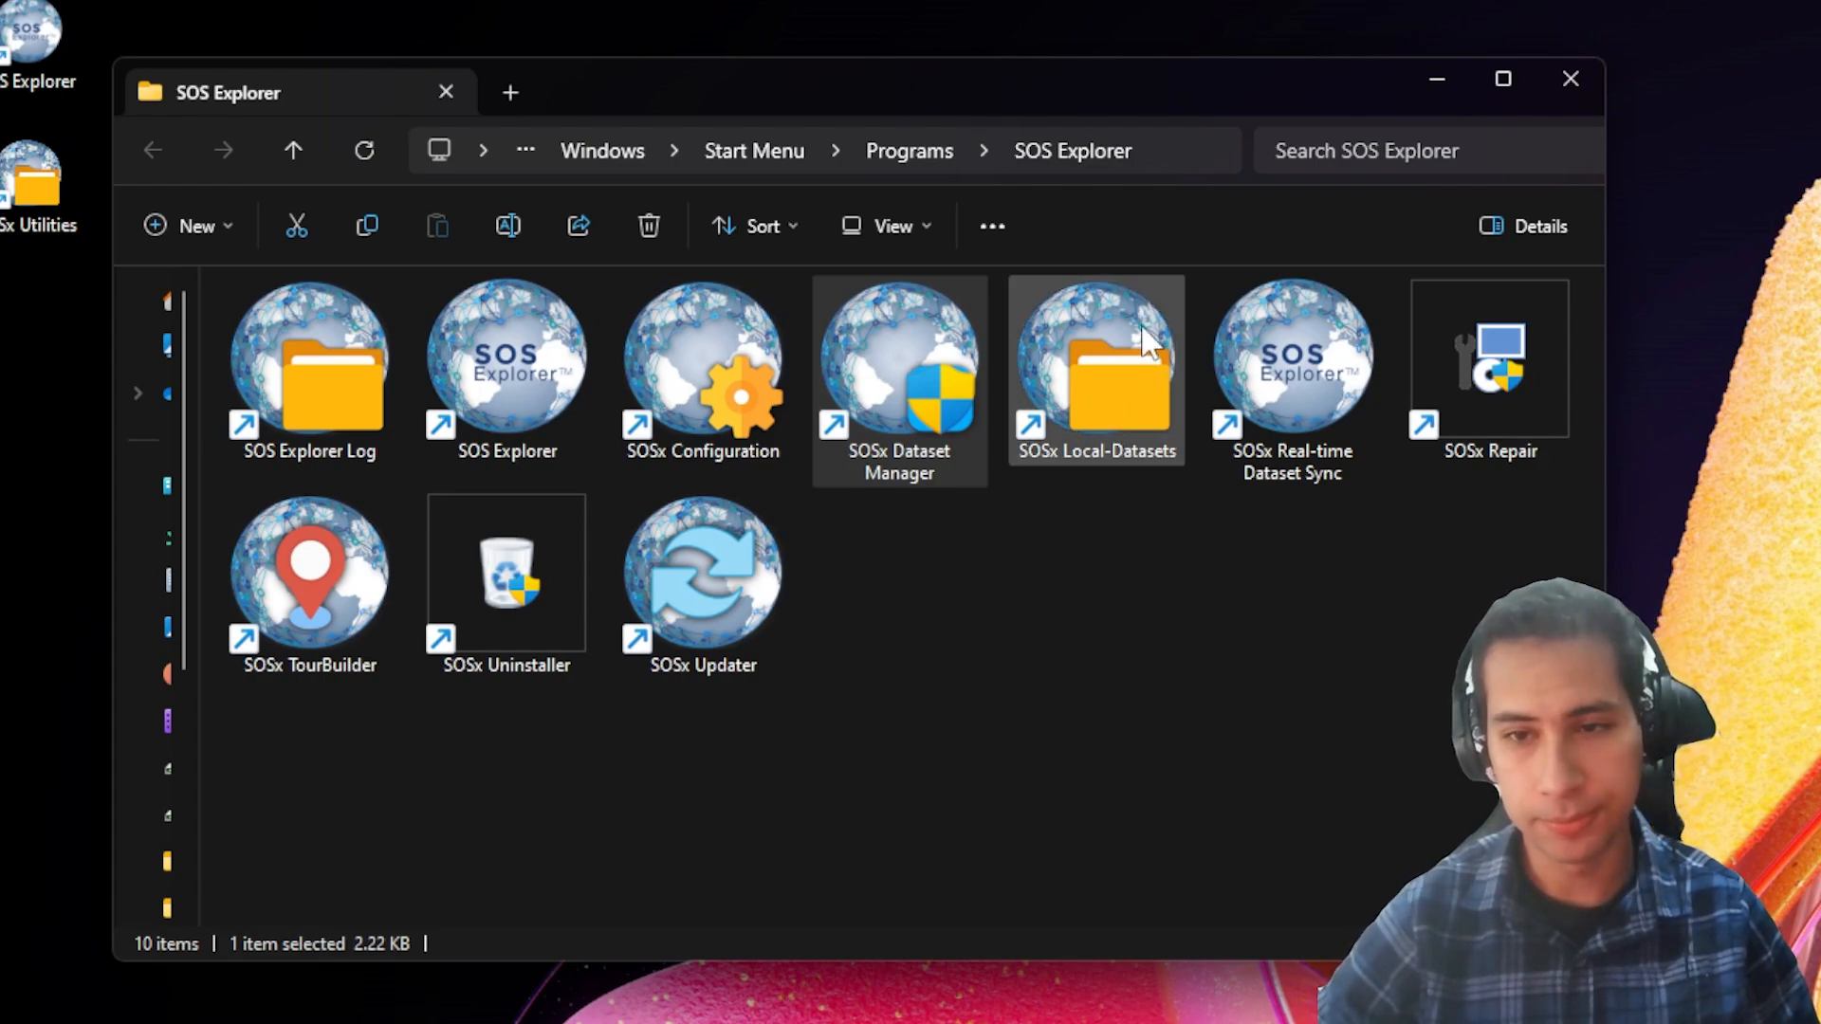
double_click(1338, 337)
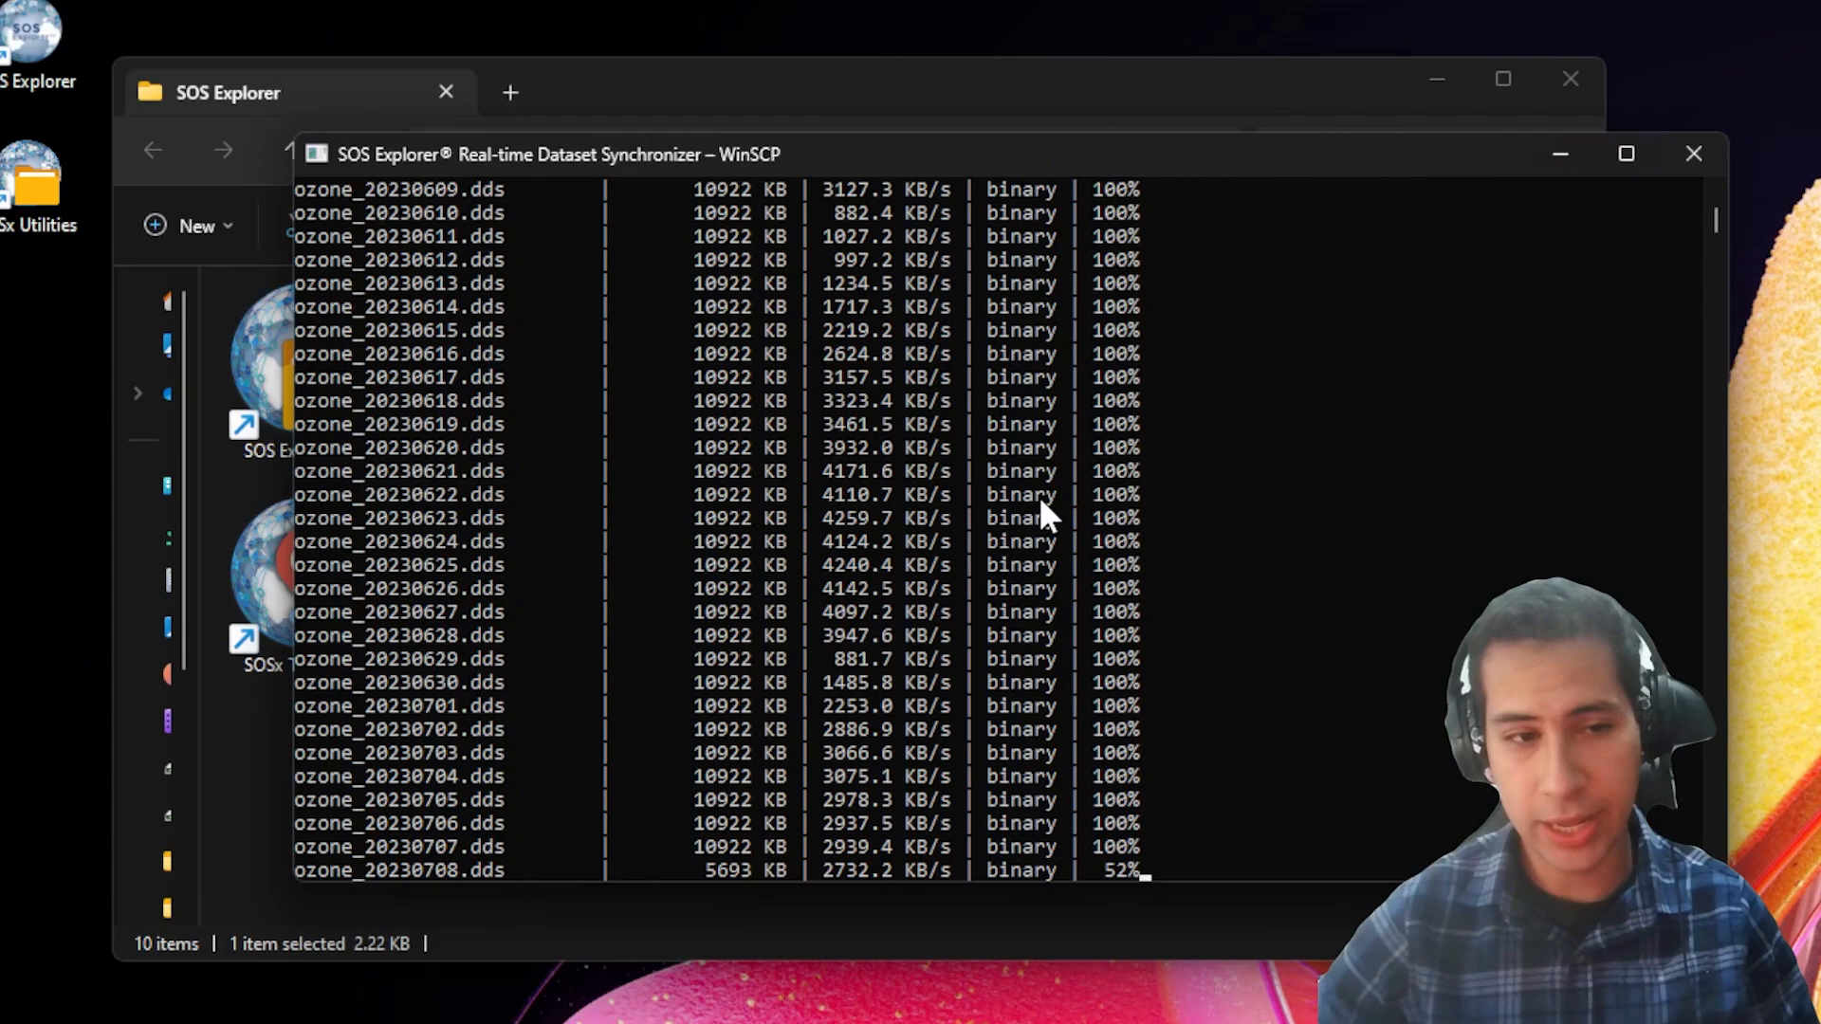
drag(1227, 160, 1131, 759)
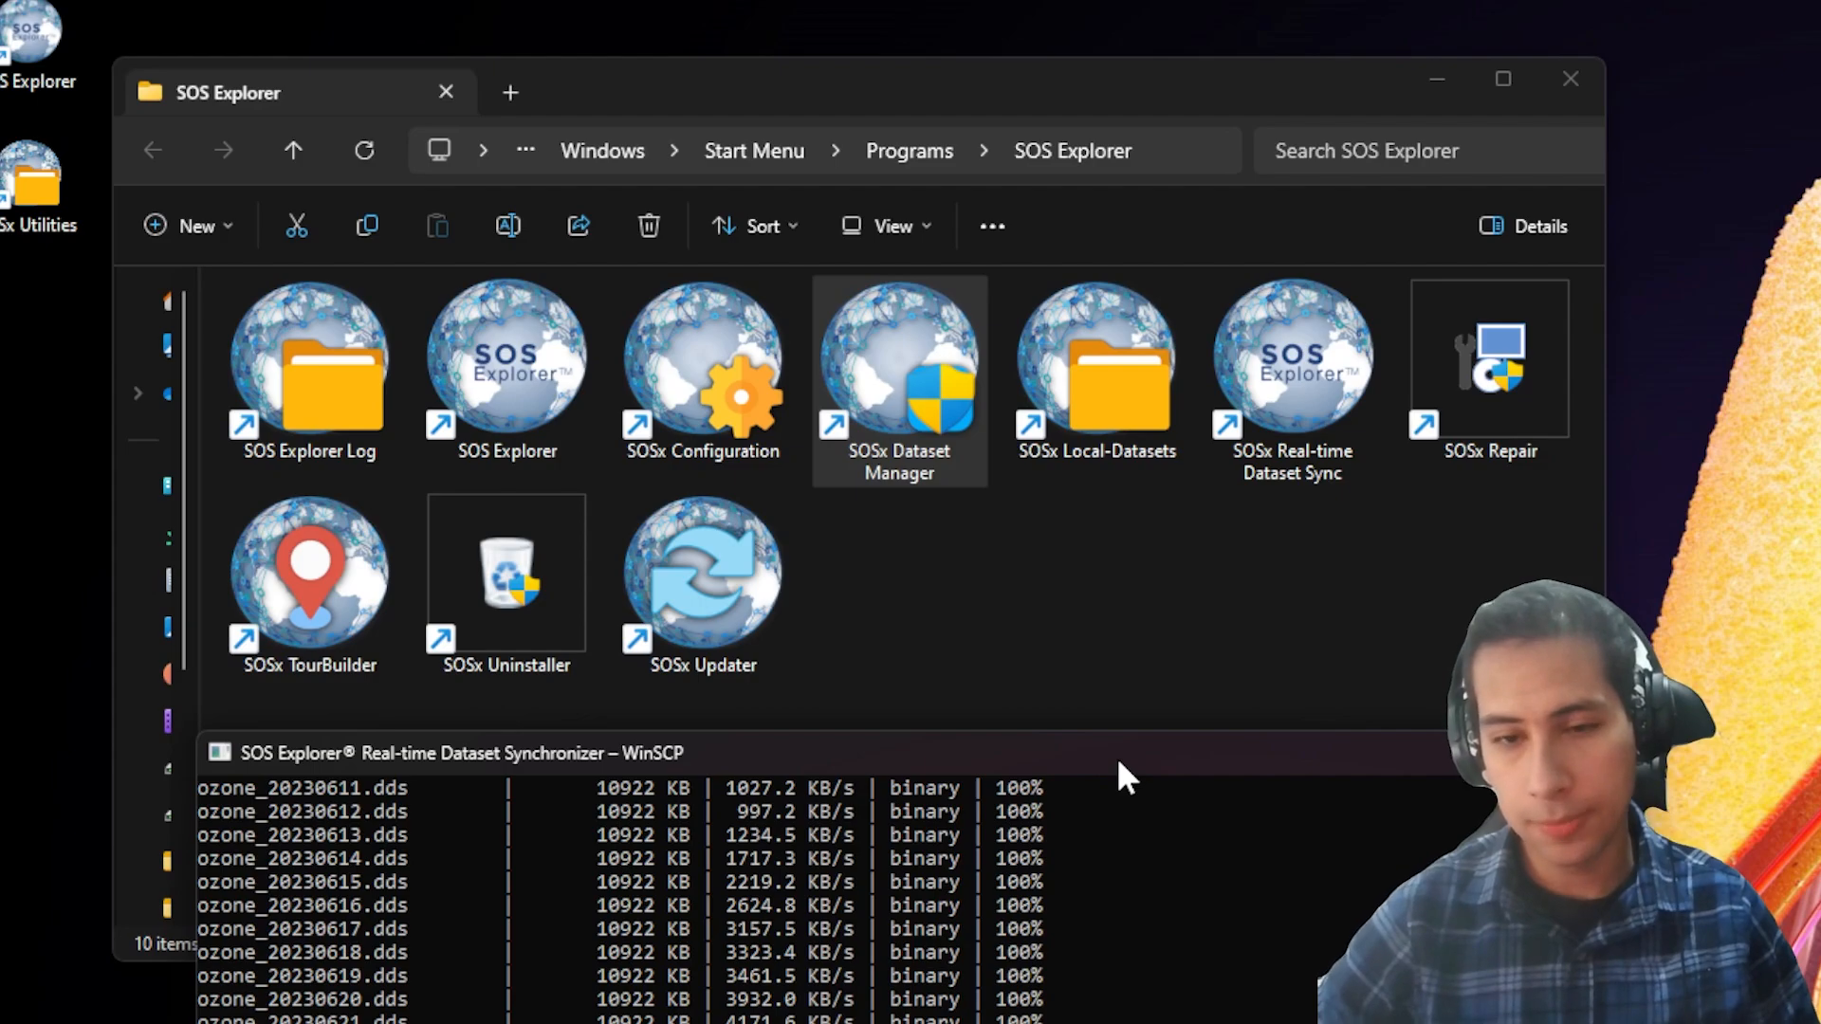
drag(1118, 762, 1121, 366)
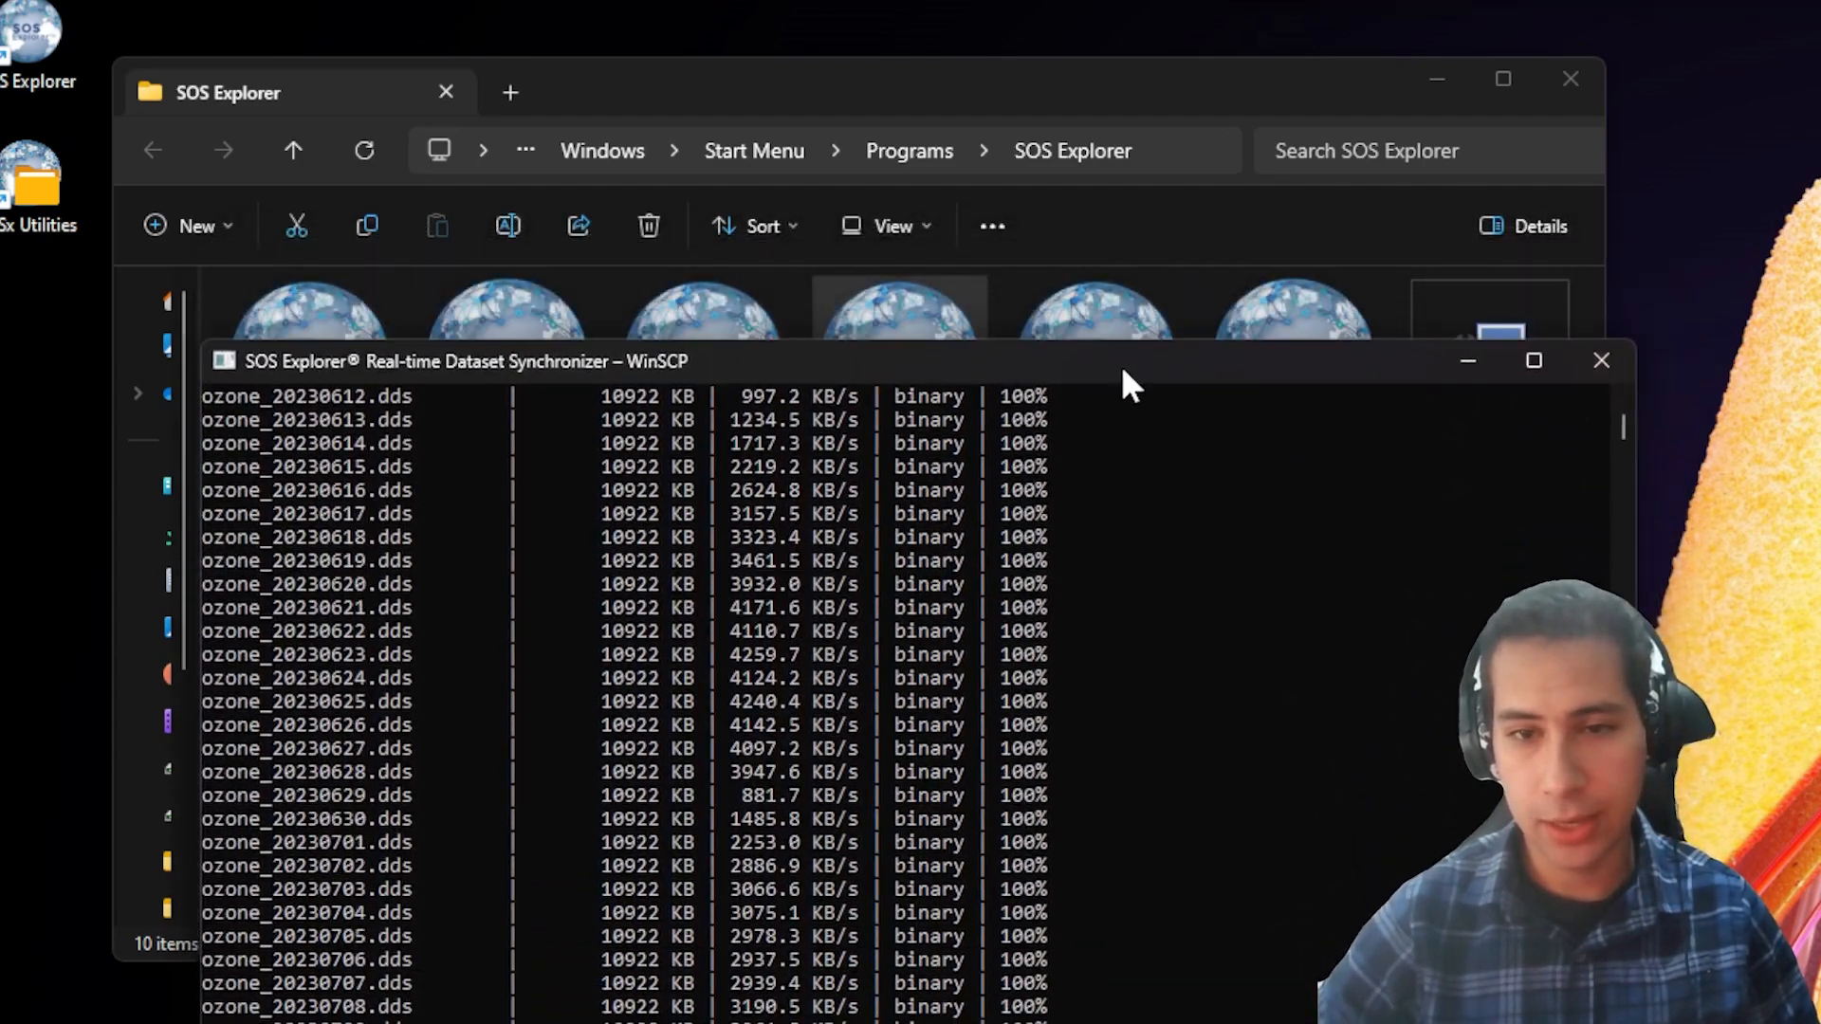
click(1447, 365)
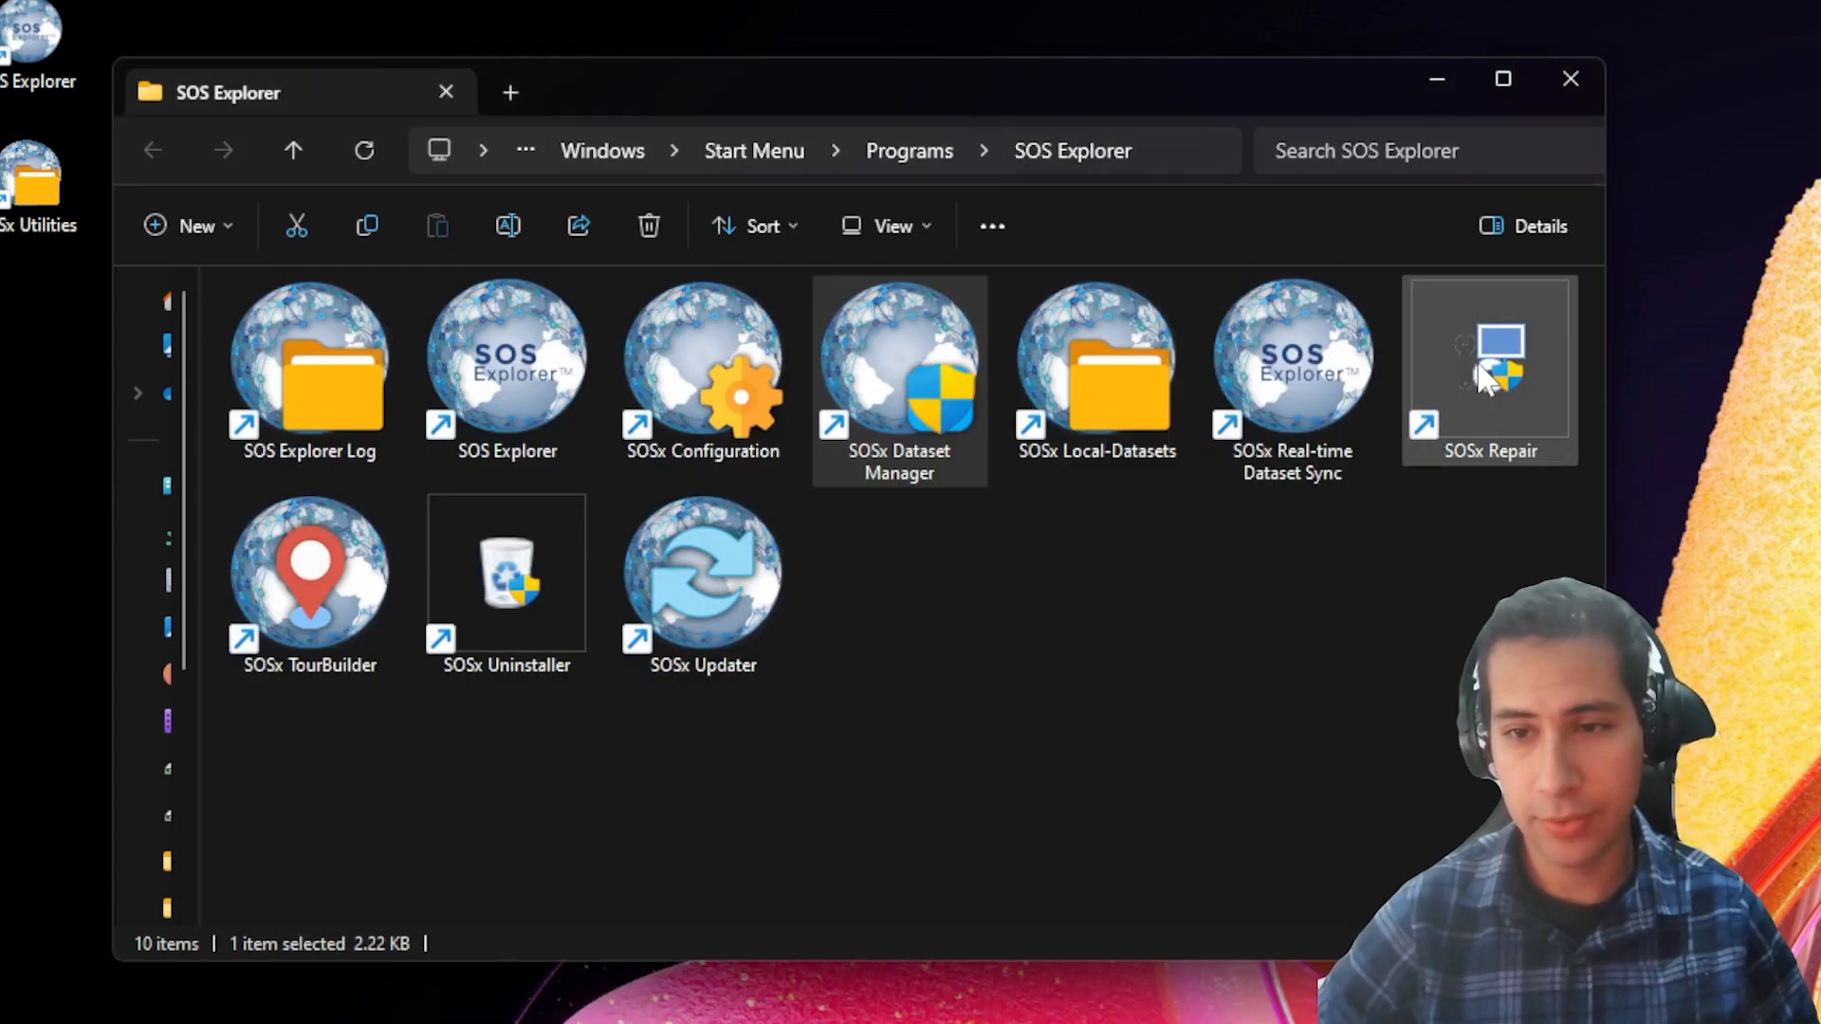
click(1430, 670)
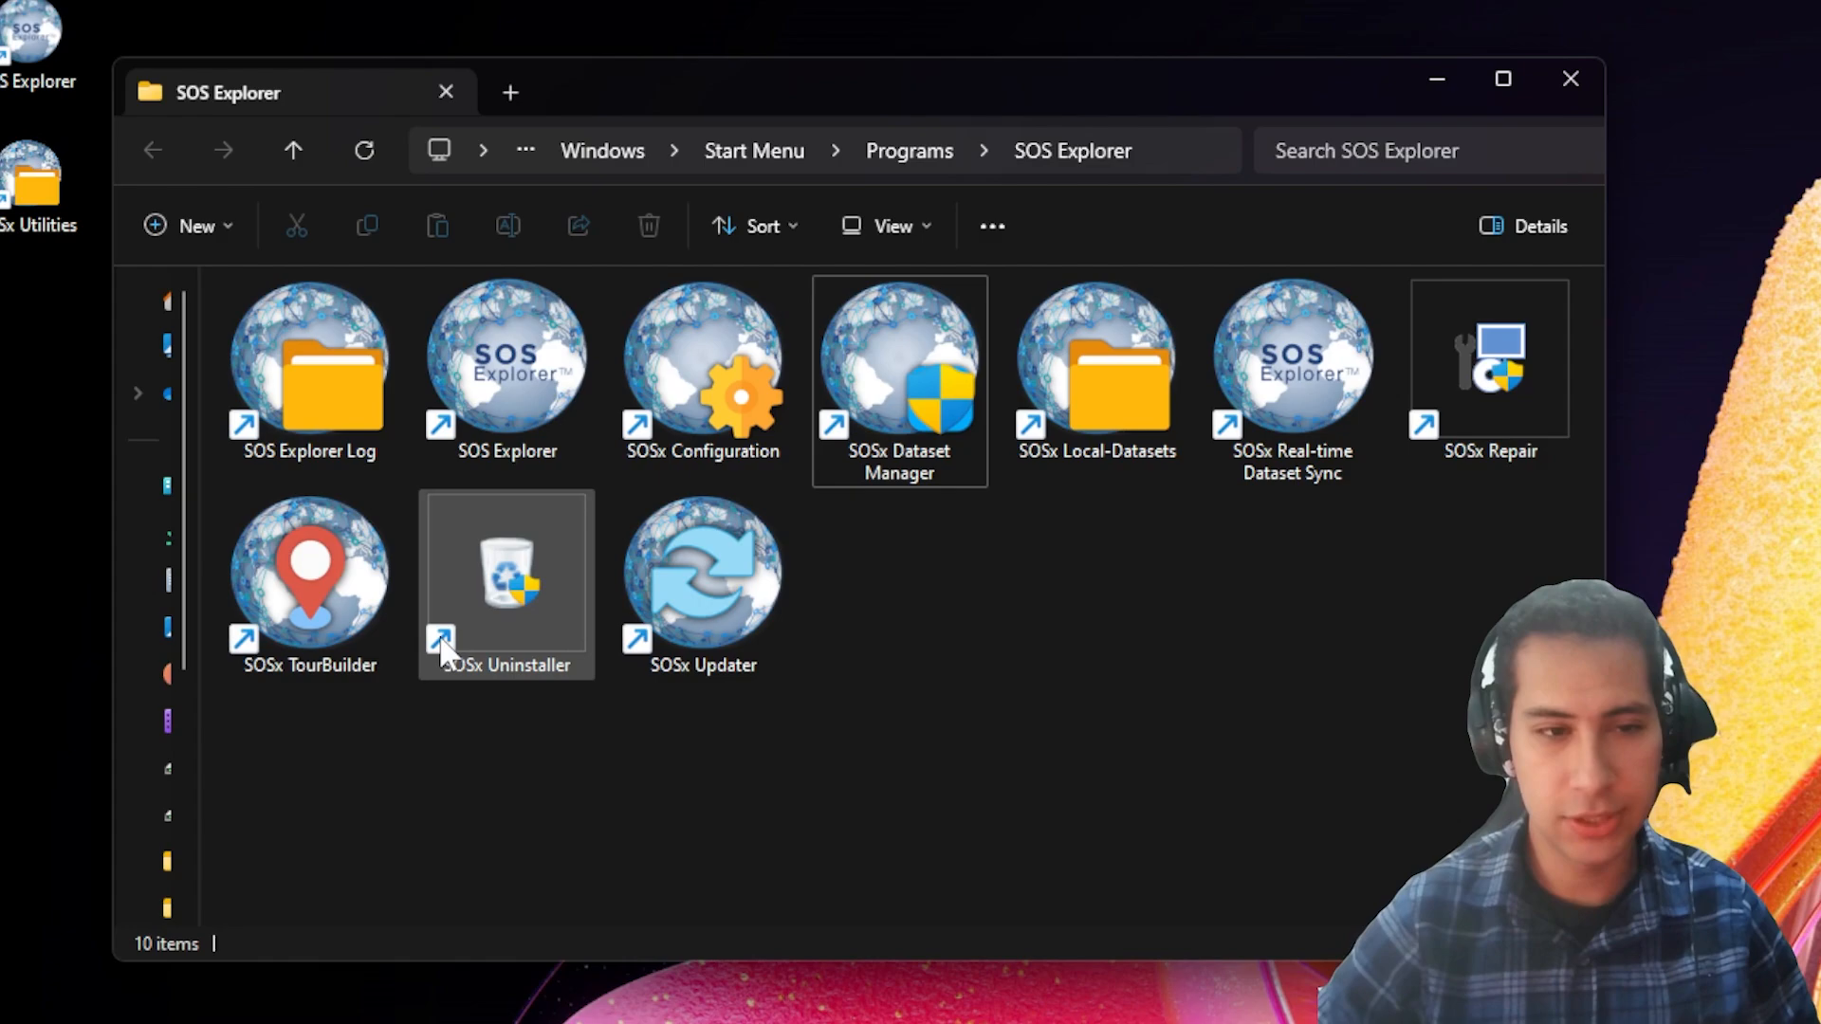
Step: Run the SOSx Updater and start installing the DATASET_Astronomy_aurora update, then return to the utilities folder
click(728, 616)
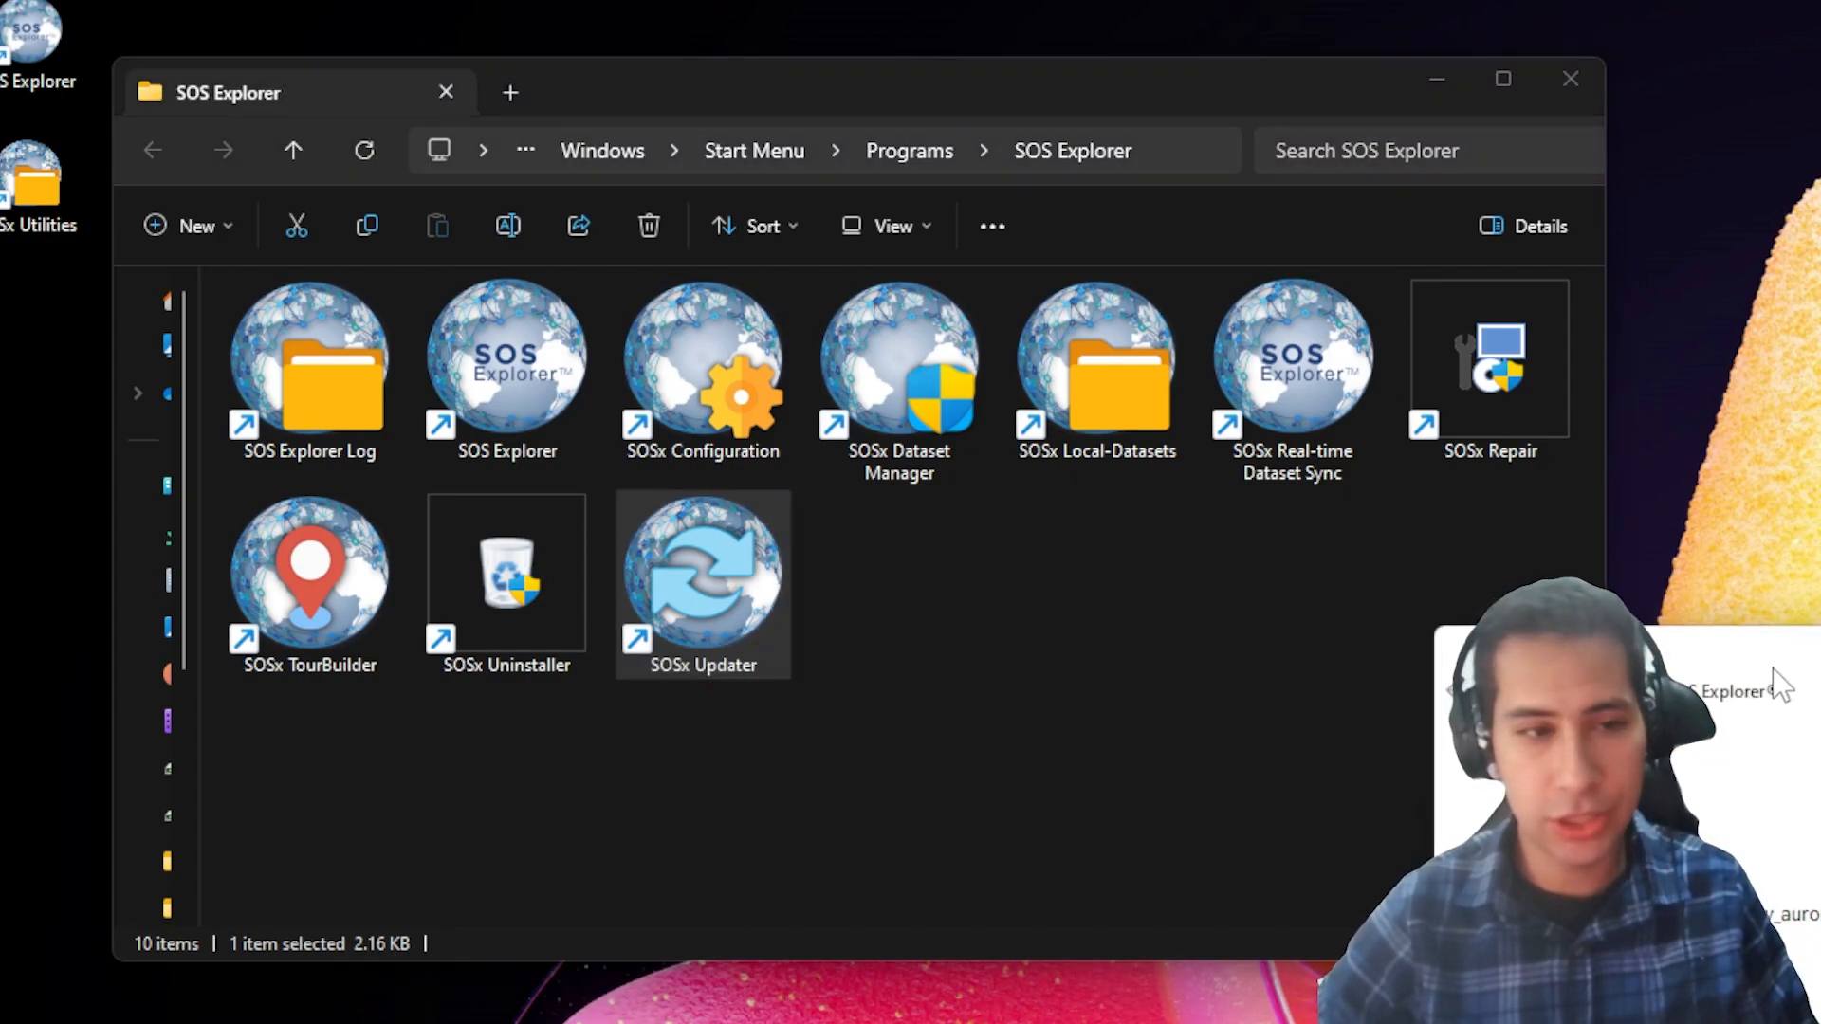
drag(1779, 682, 946, 265)
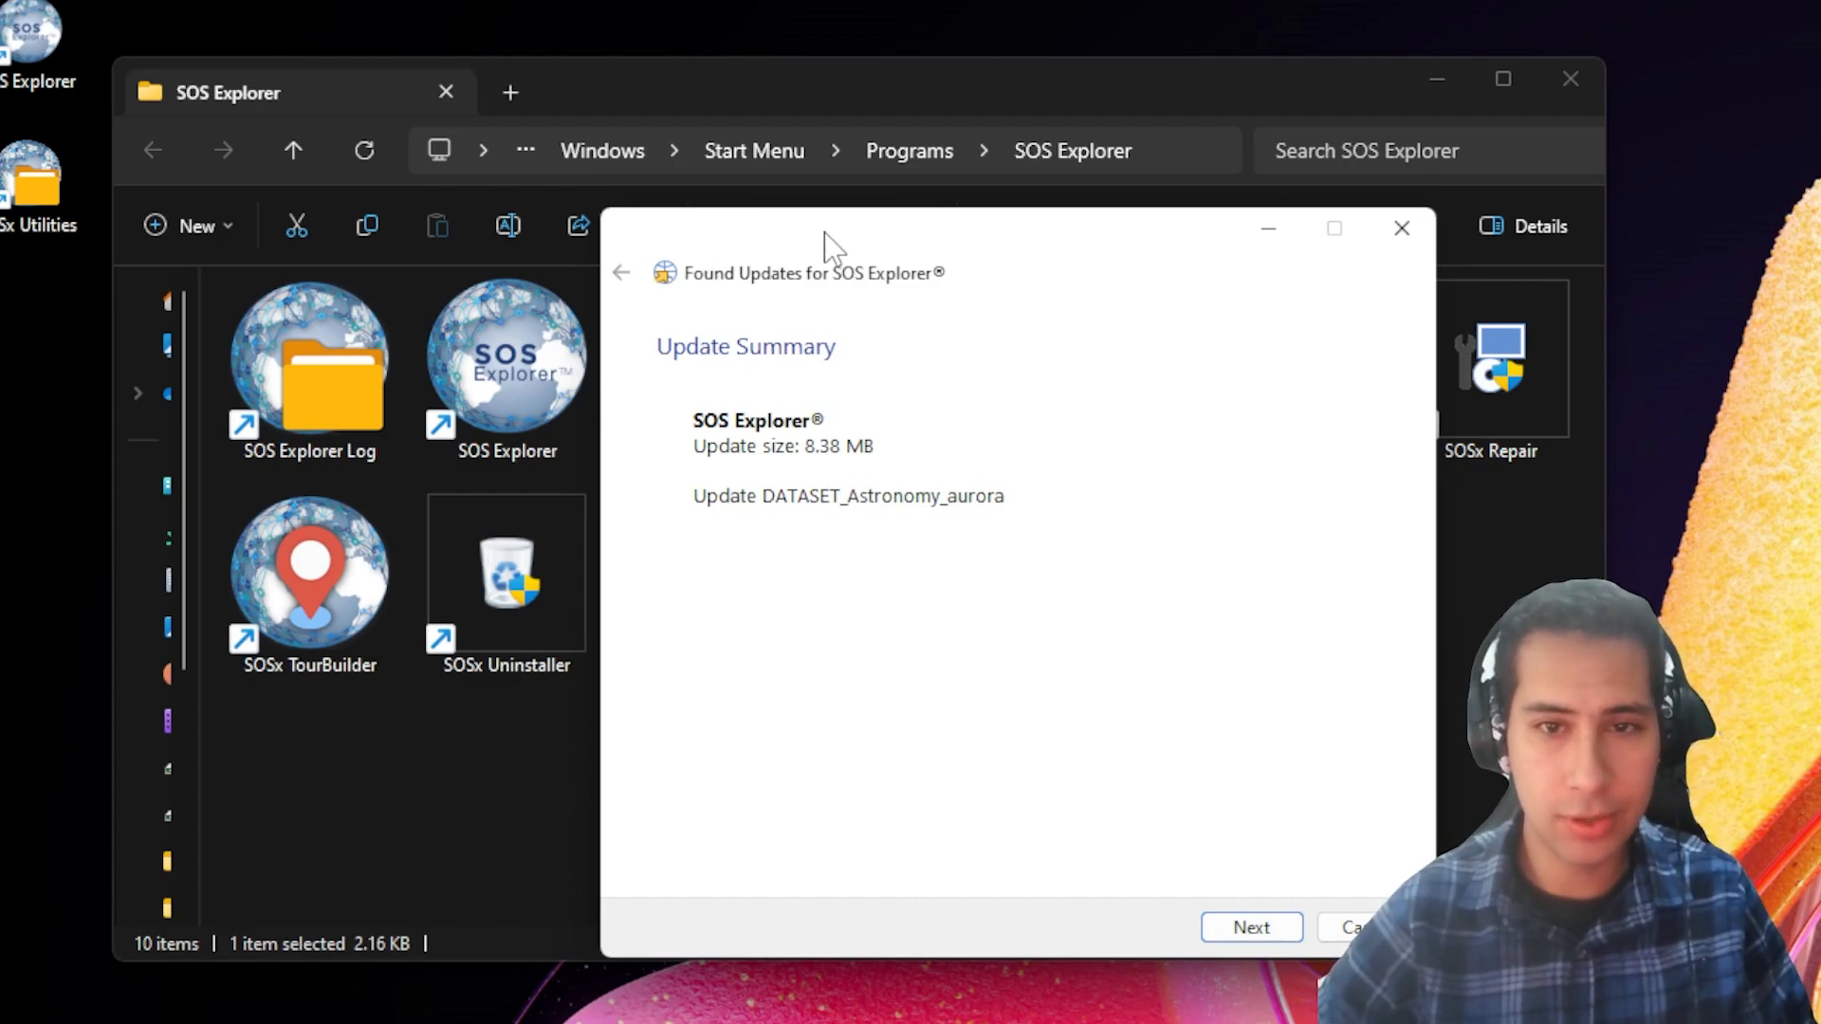
drag(825, 244, 583, 185)
click(991, 871)
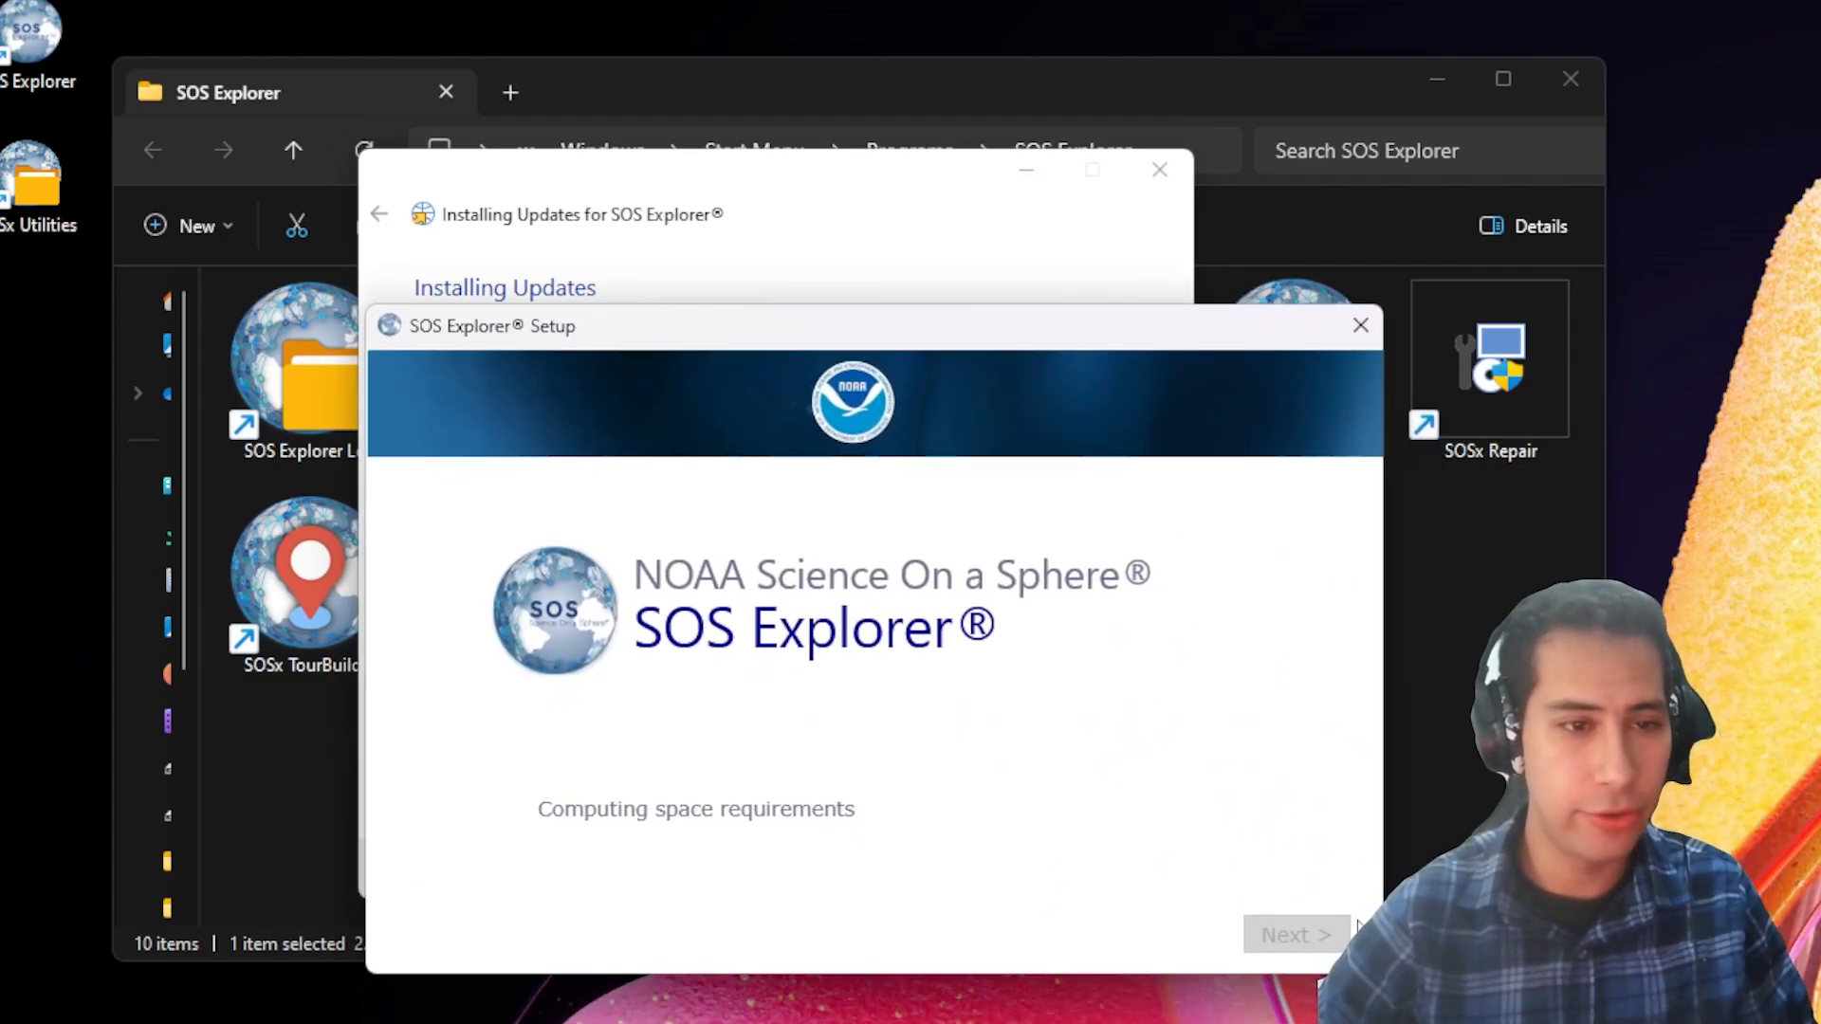
click(1430, 744)
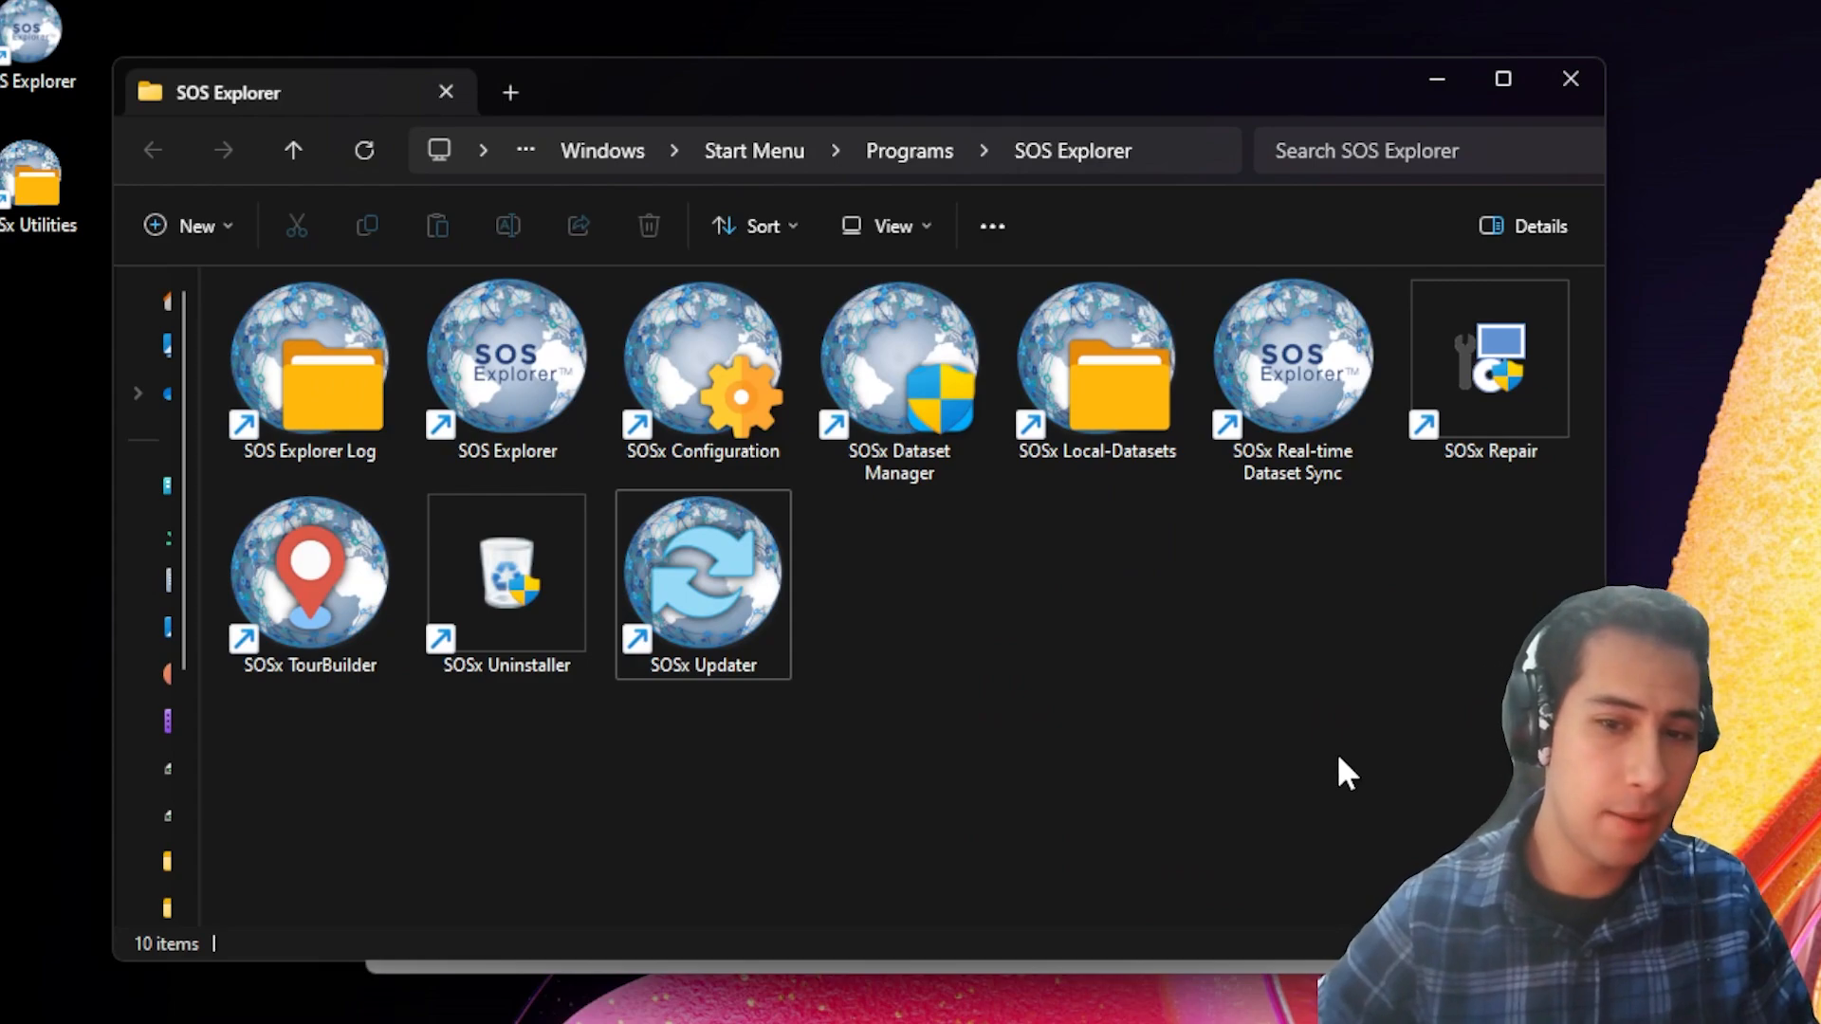